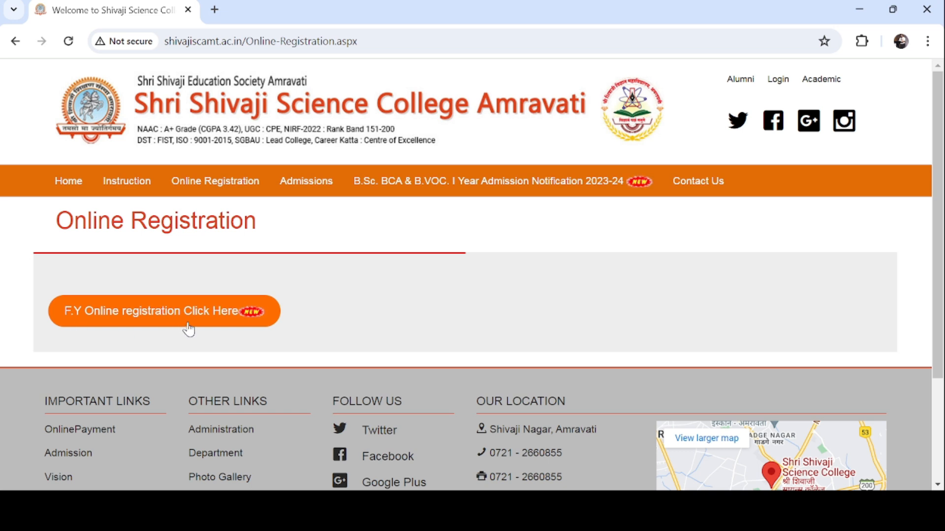
Open the F.Y Online registration form and try to register with all sign-up fields left empty.
left_click(123, 321)
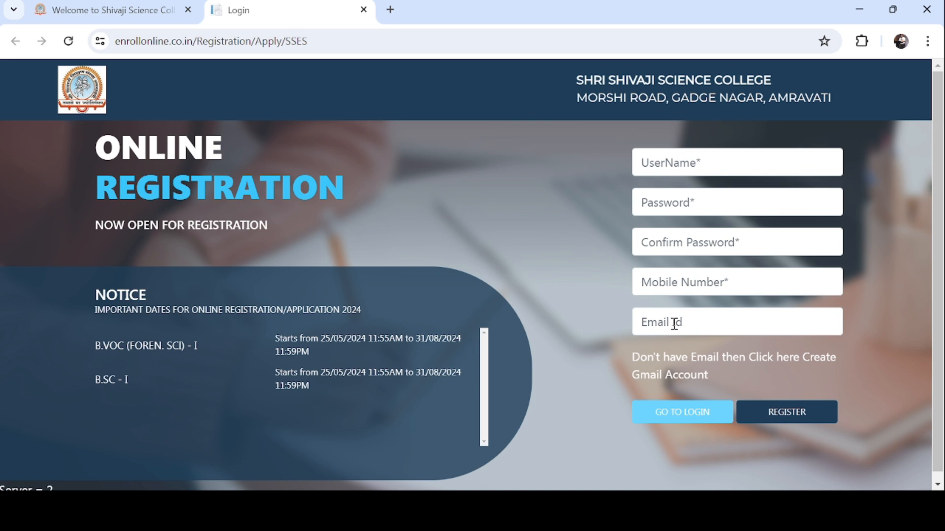
left_click(787, 418)
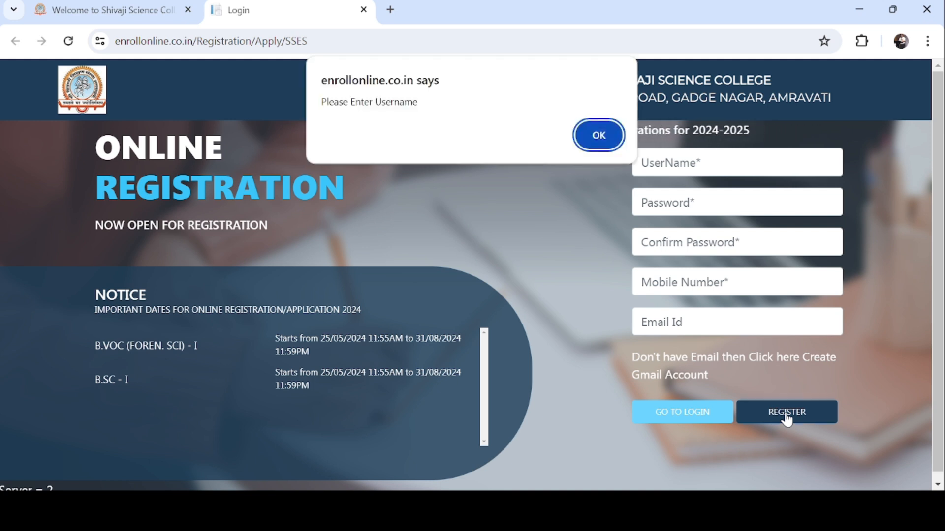
left_click(600, 135)
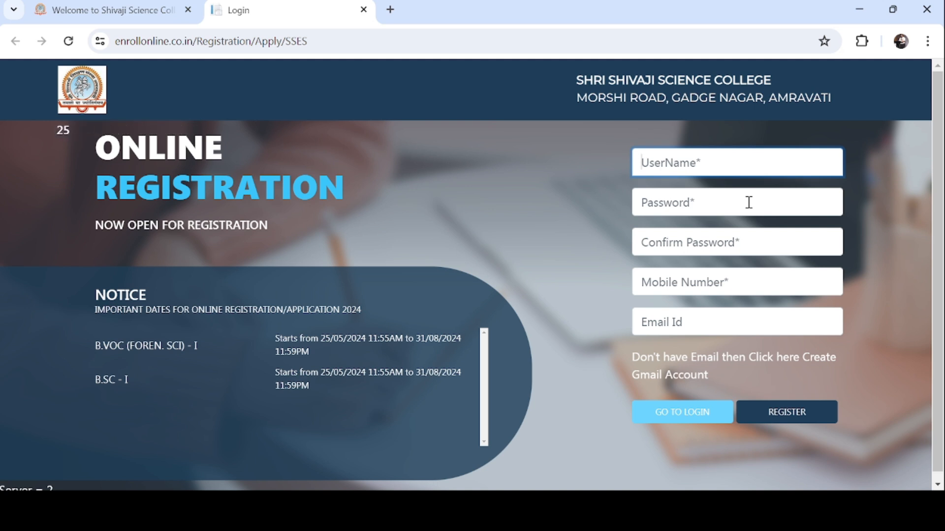
Switch to the student login form and enter NewStudent as the username.
left_click(685, 413)
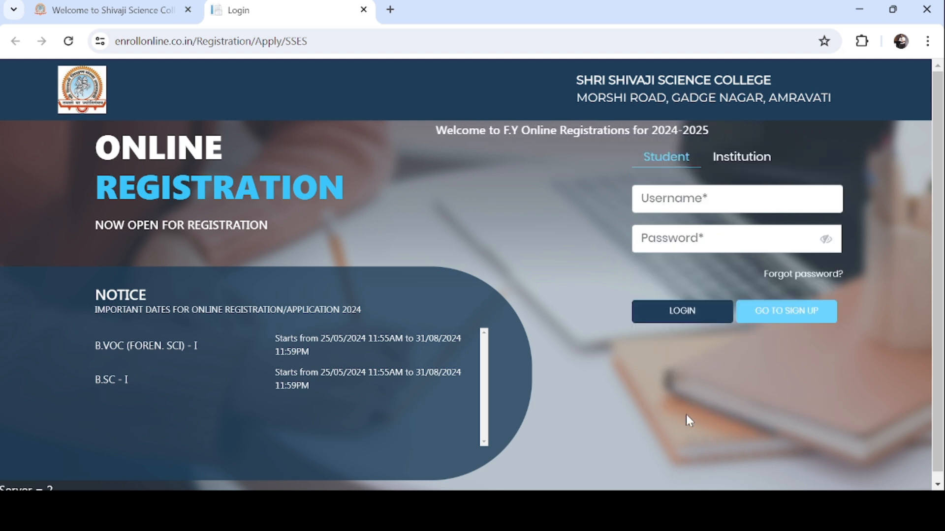
left_click(650, 205)
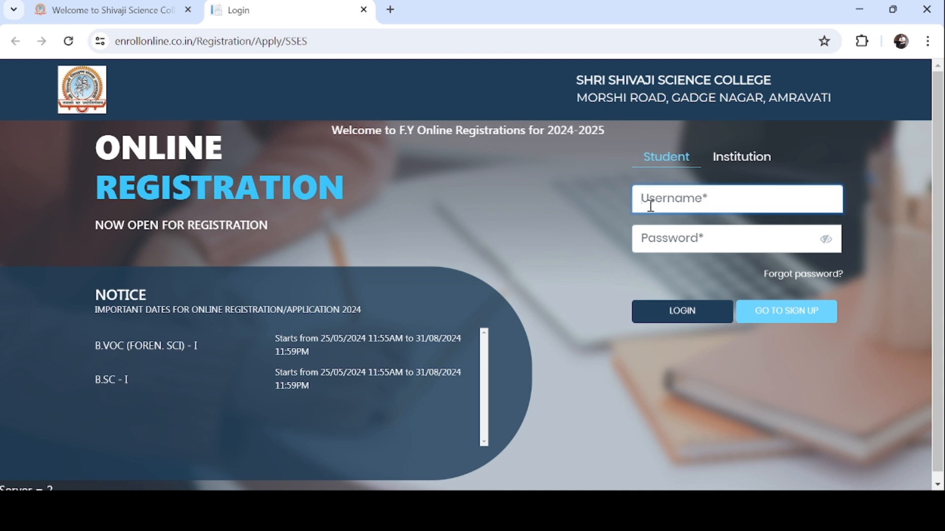
type("nEW")
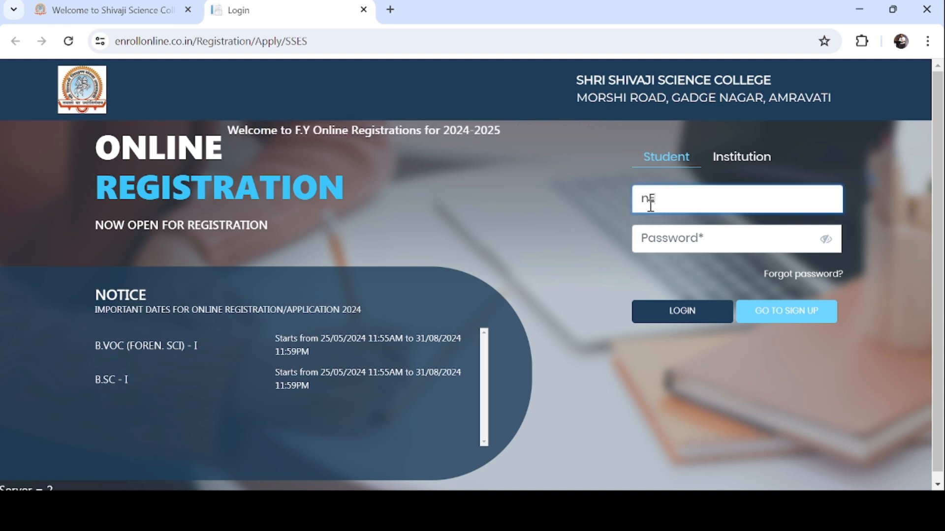
key("BackSpace")
key("BackSpace")
key("BackSpace")
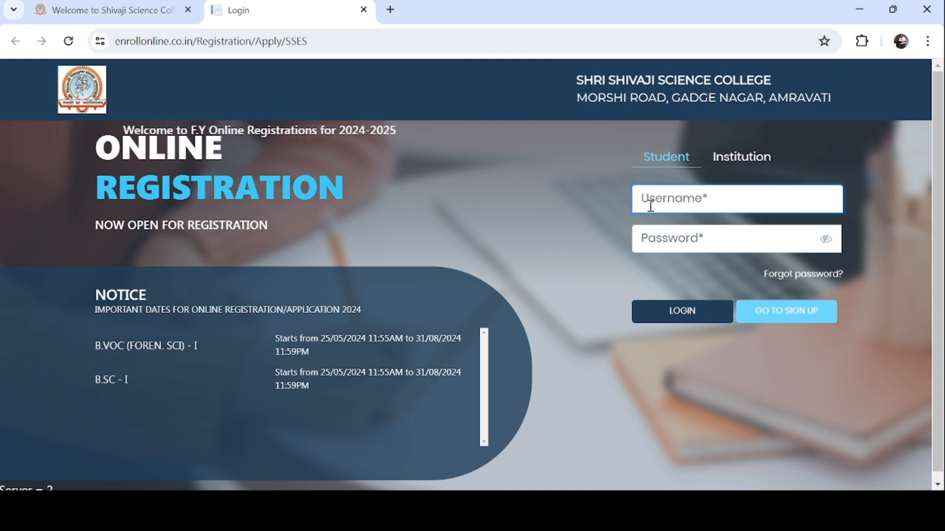
type("NewS")
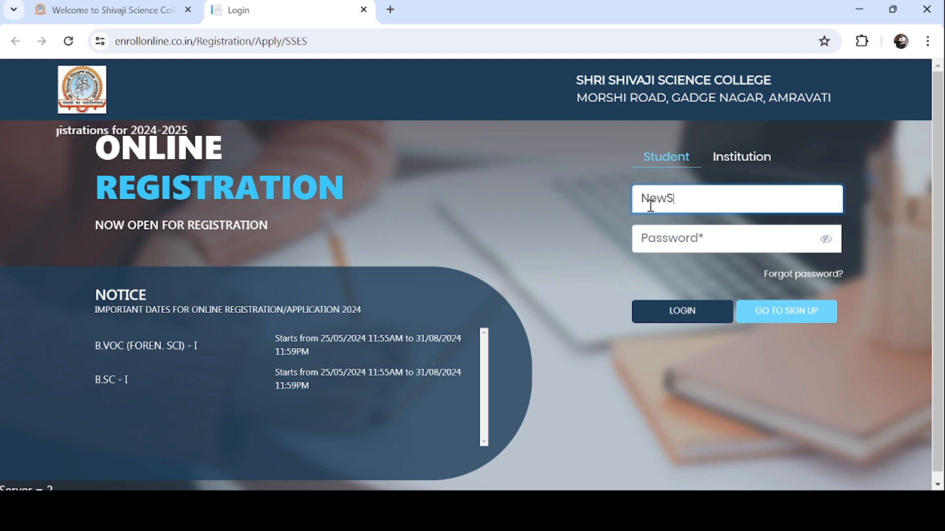
type("tudent")
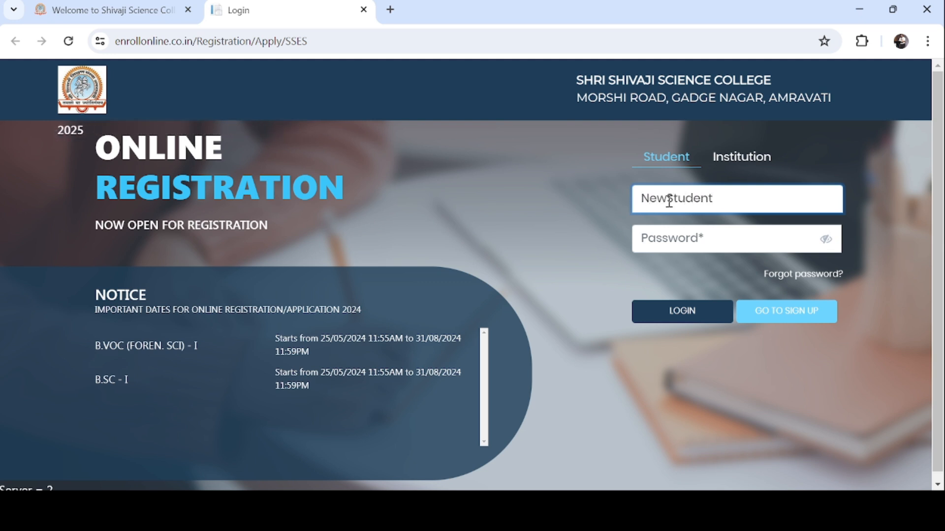
Enter the account password and log in to the student registration portal.
left_click(669, 247)
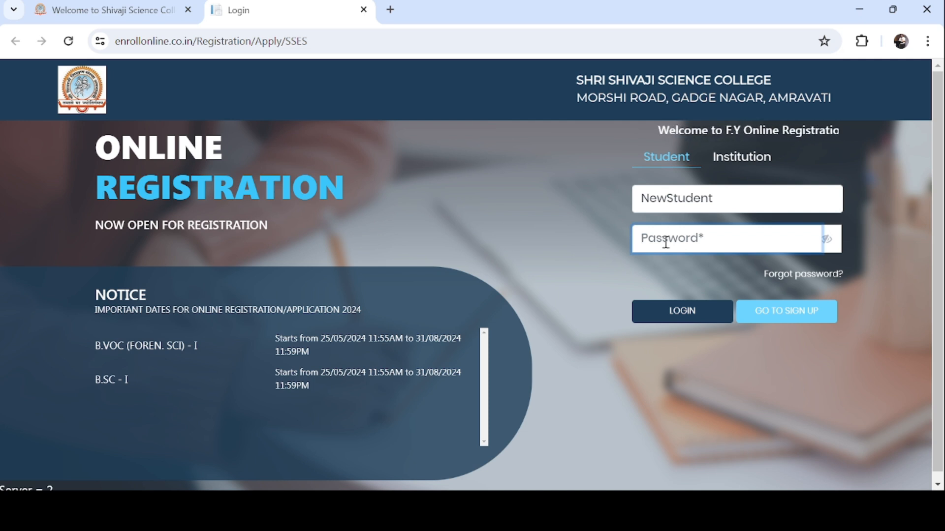
type("•••••")
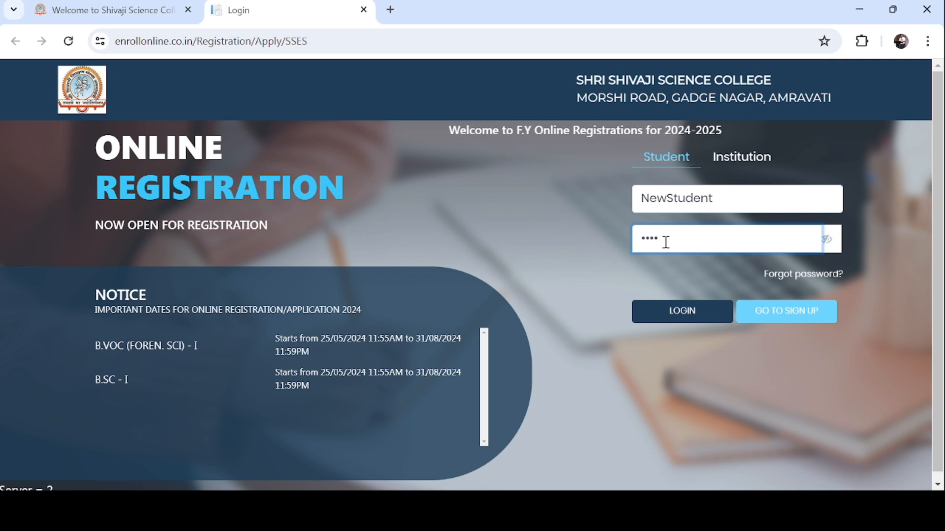
type("••••")
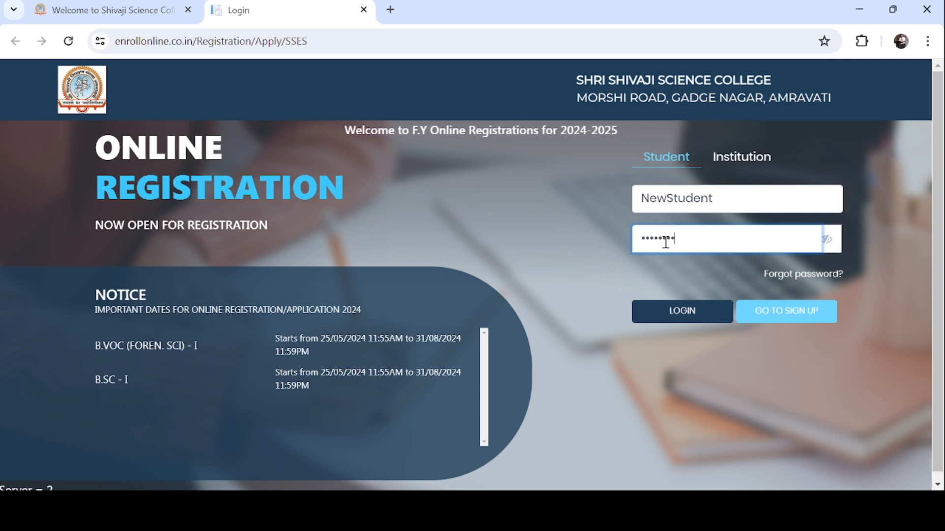
left_click(673, 311)
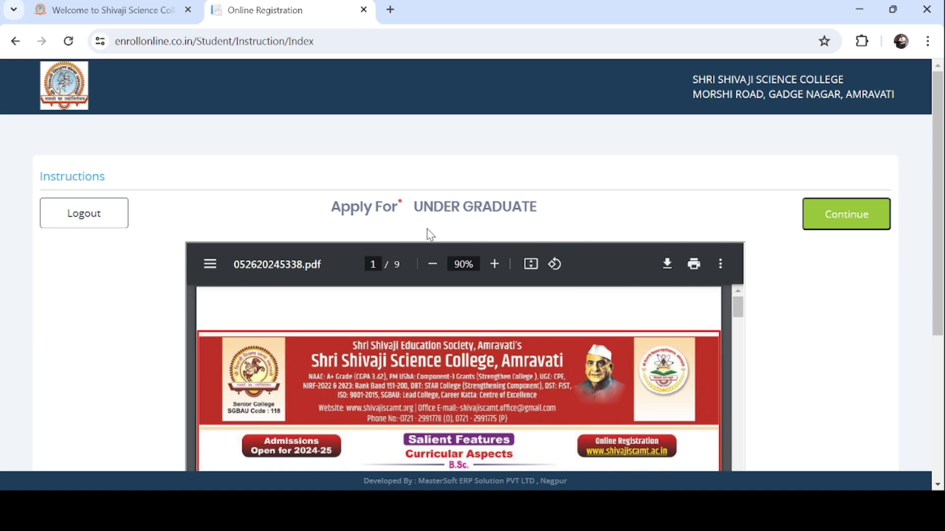
Examine the courses offered, important admission dates and admission committee section in the undergraduate instructions PDF.
scroll(516, 259, "down", 2)
scroll(527, 261, "down", 2)
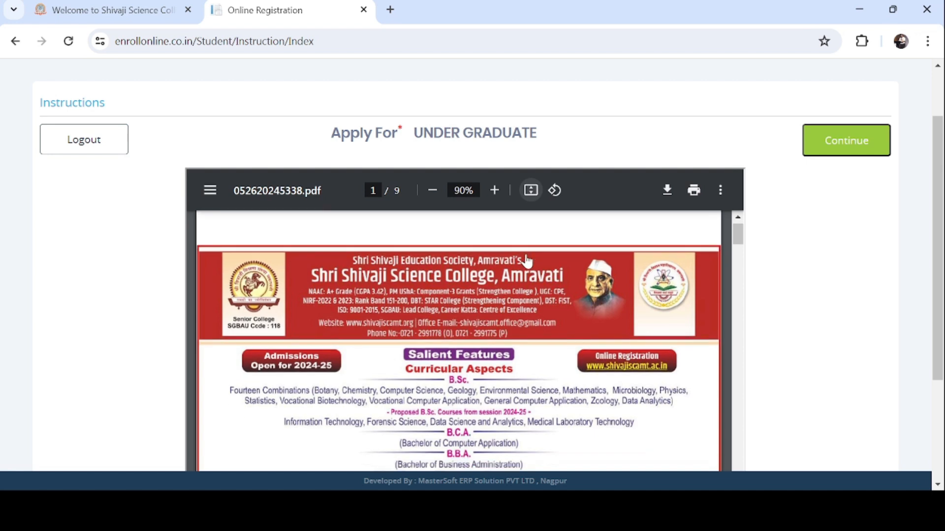
scroll(527, 261, "up", 1)
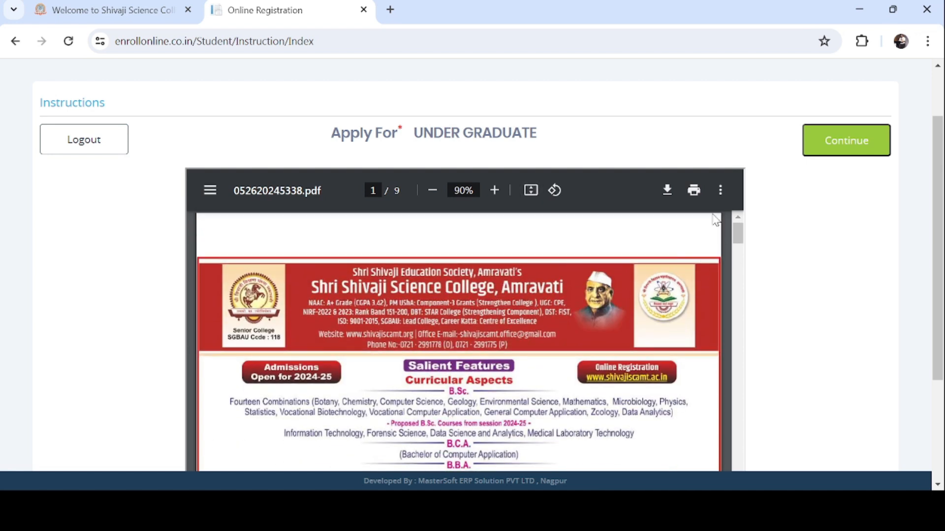
scroll(786, 246, "down", 3)
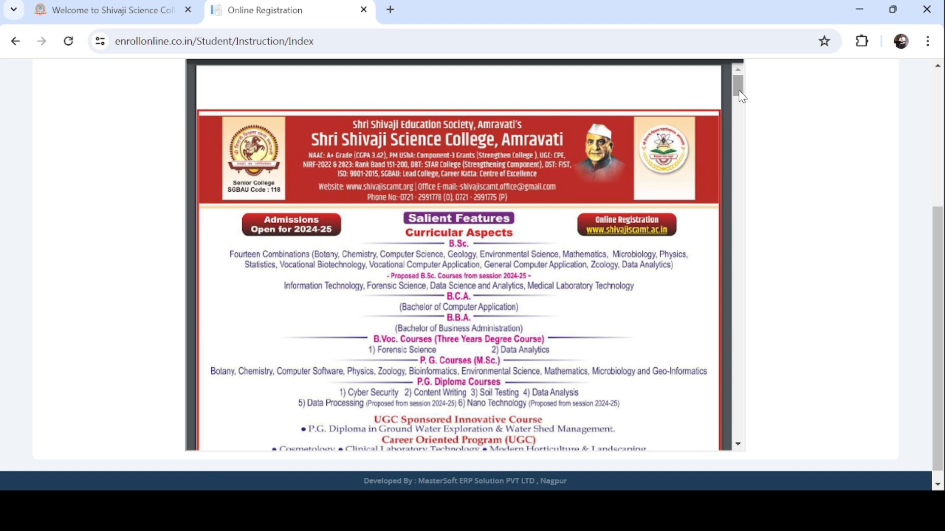
left_click_drag(742, 99, 742, 138)
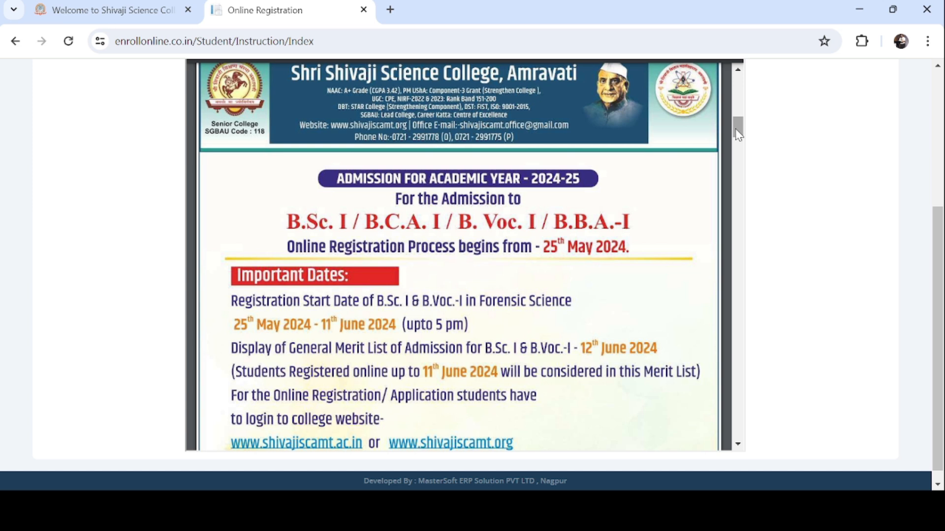
scroll(738, 134, "down", 3)
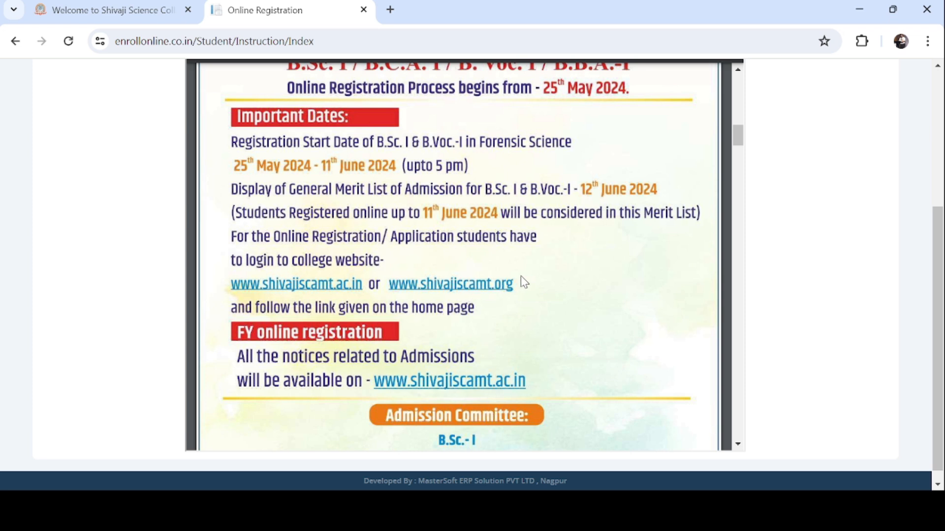
scroll(564, 265, "down", 5)
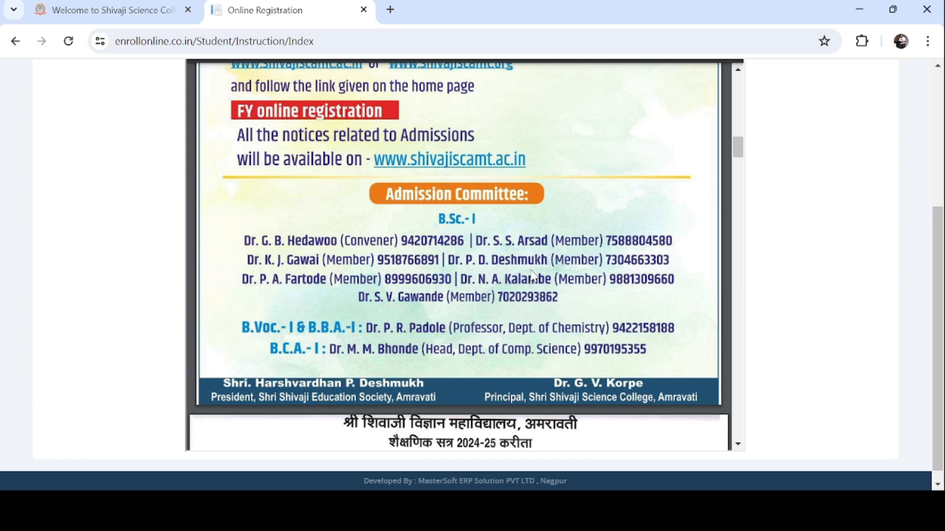
scroll(534, 276, "down", 1)
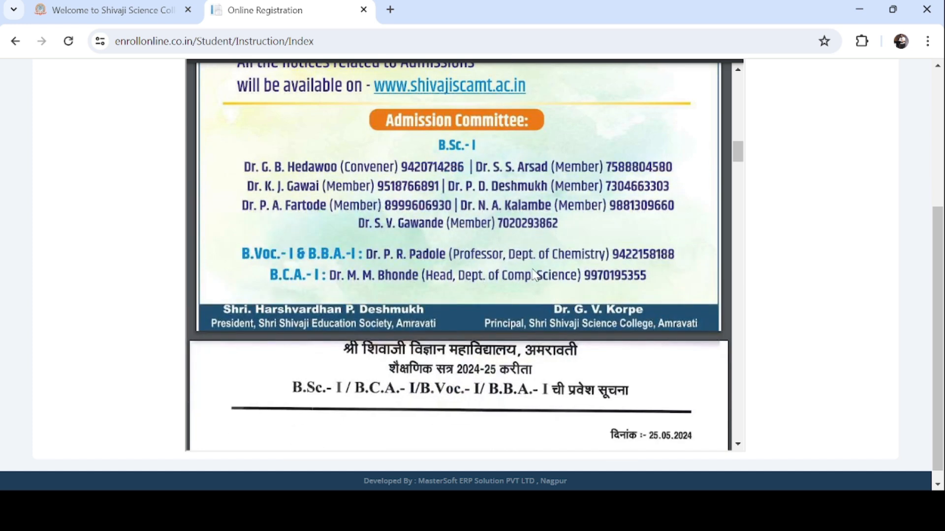
Read the Marathi admission notices in the PDF, covering the online application procedure and the required documents.
scroll(535, 275, "down", 1)
scroll(535, 276, "down", 2)
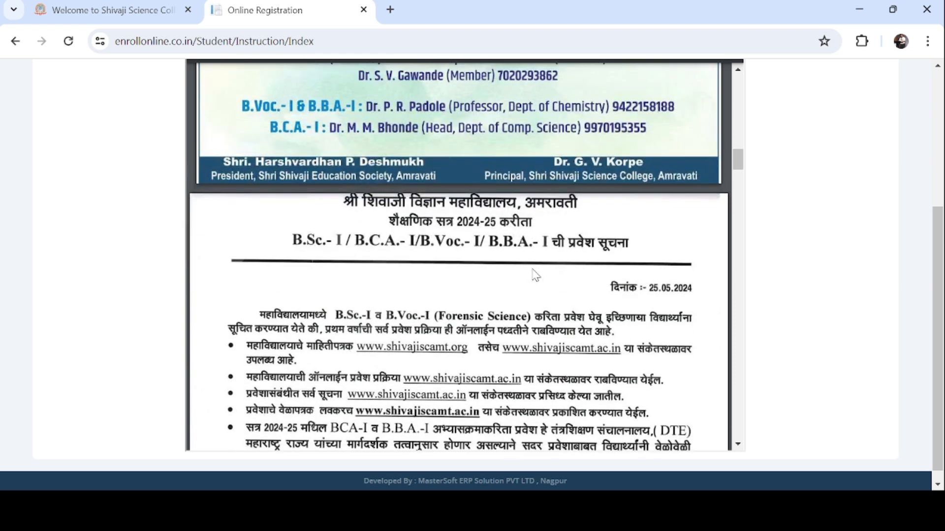
scroll(500, 193, "down", 1)
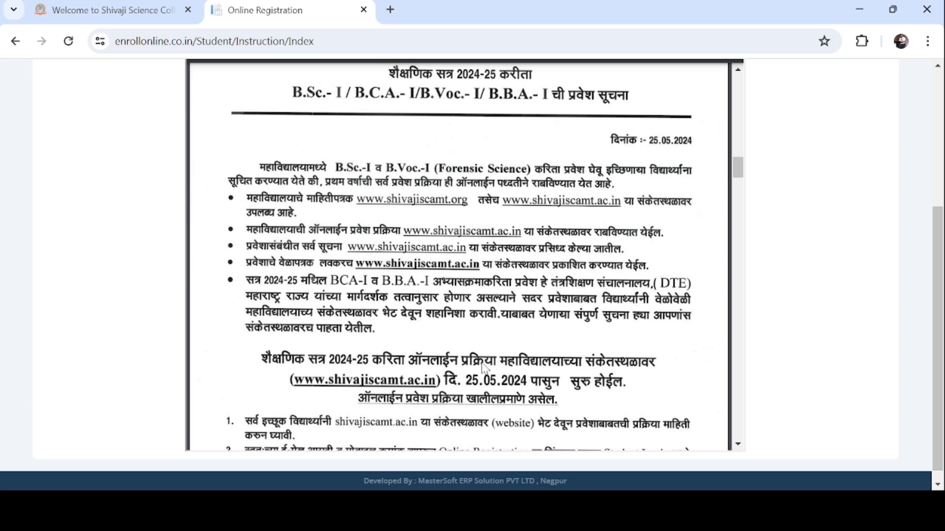
scroll(487, 366, "down", 5)
scroll(491, 365, "down", 4)
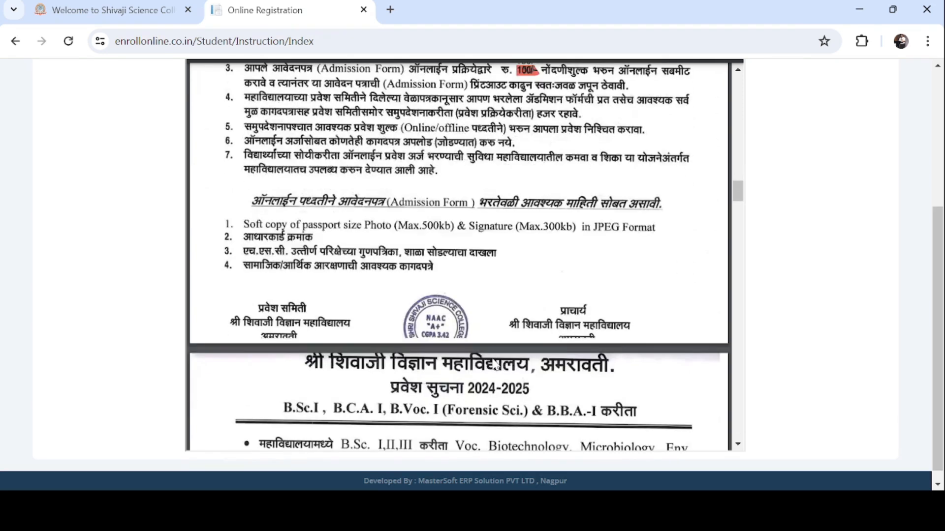
scroll(497, 350, "down", 4)
scroll(496, 343, "down", 15)
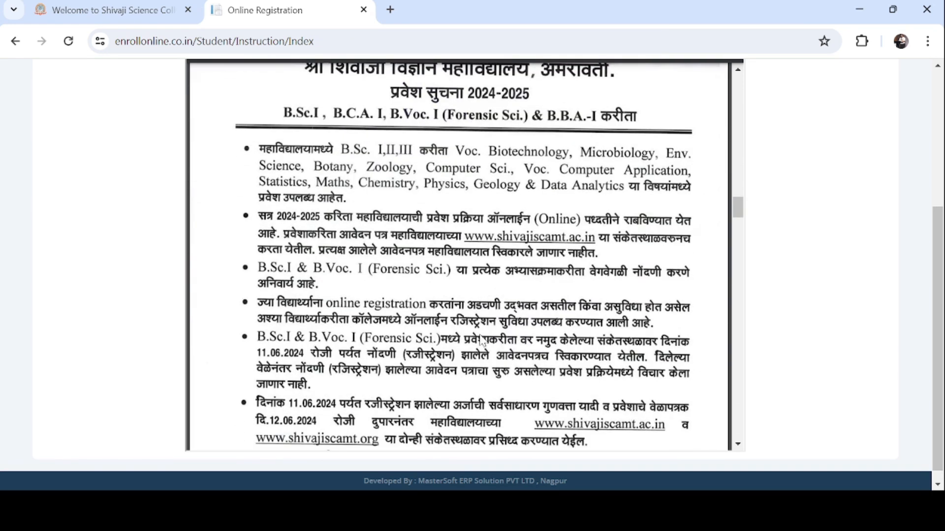
Read the Group-1 and Group-2 eligibility criteria and the major and minor subject tables for B.Sc. first-year admission.
scroll(484, 336, "down", 2)
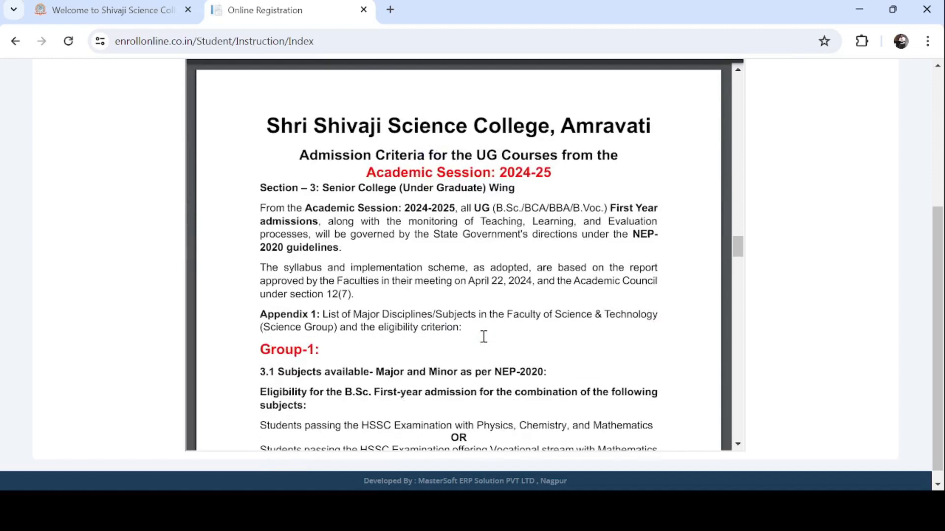
scroll(484, 338, "down", 1)
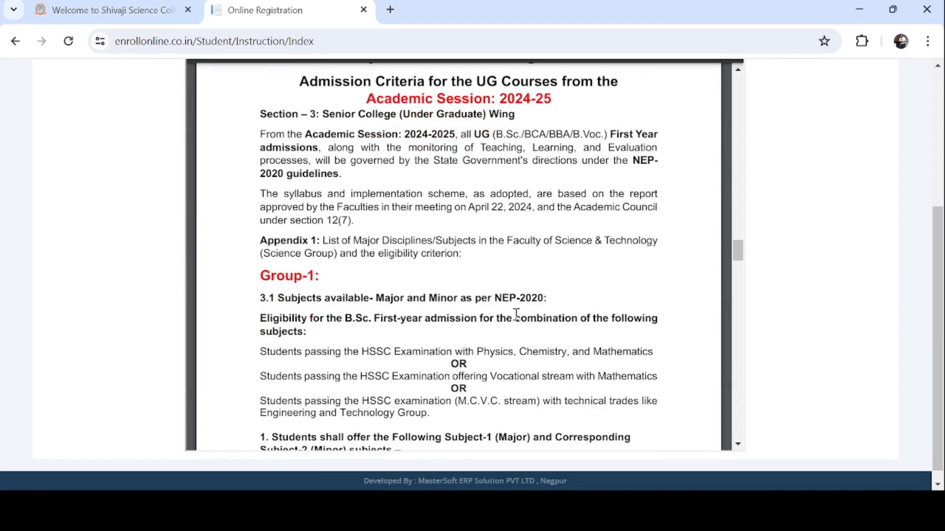
scroll(516, 314, "down", 2)
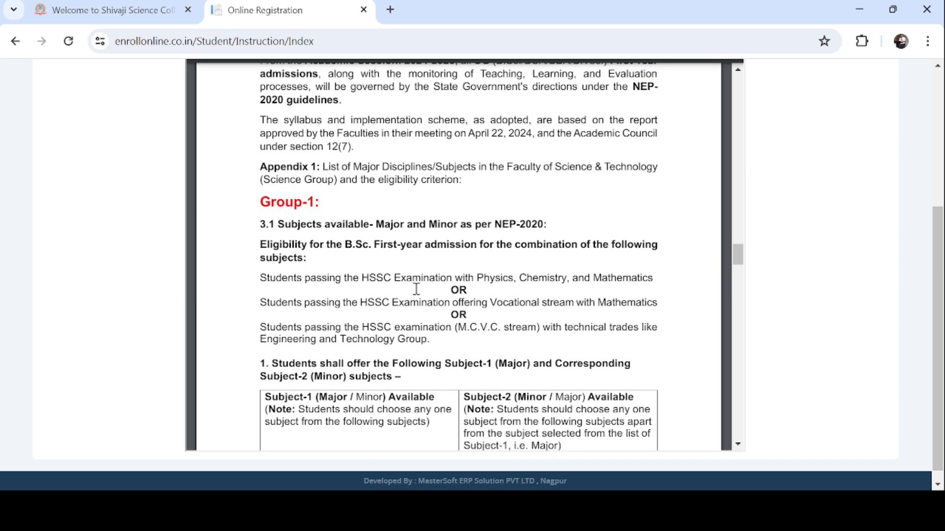
scroll(415, 289, "down", 2)
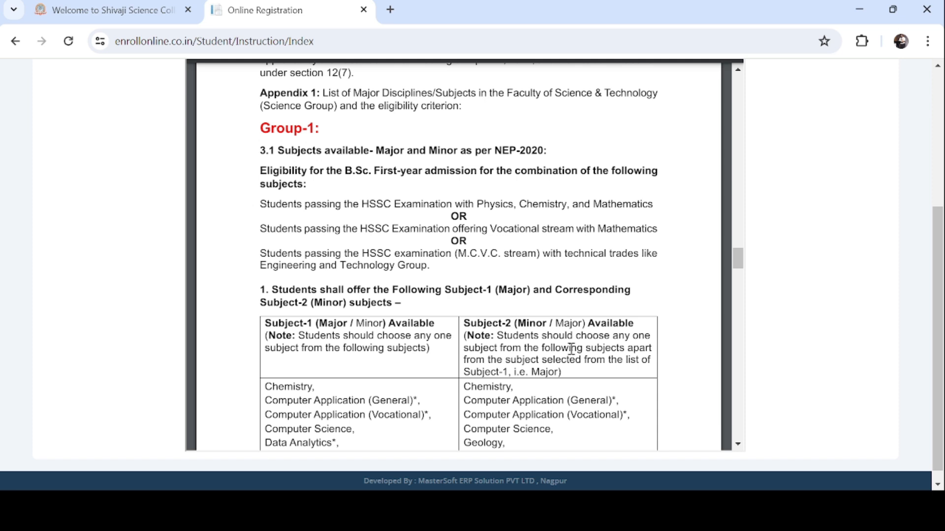
scroll(513, 354, "down", 3)
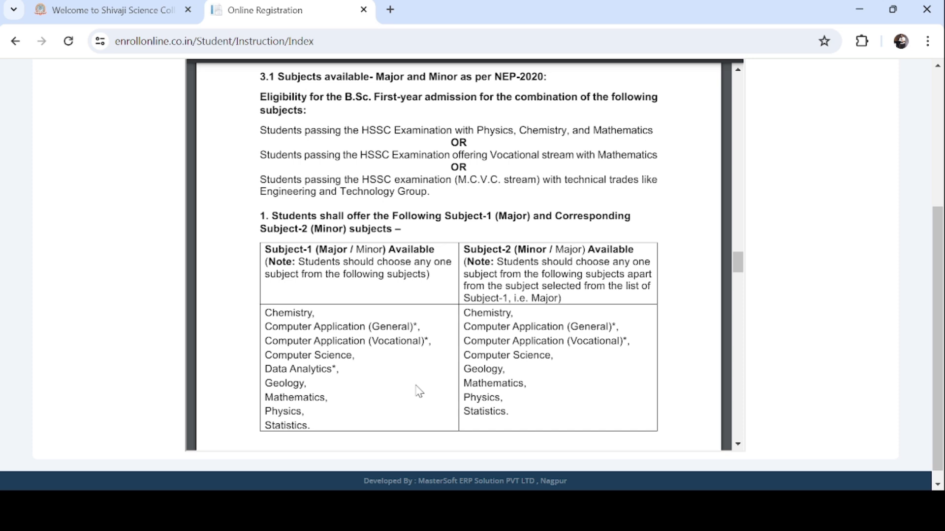
scroll(415, 388, "down", 9)
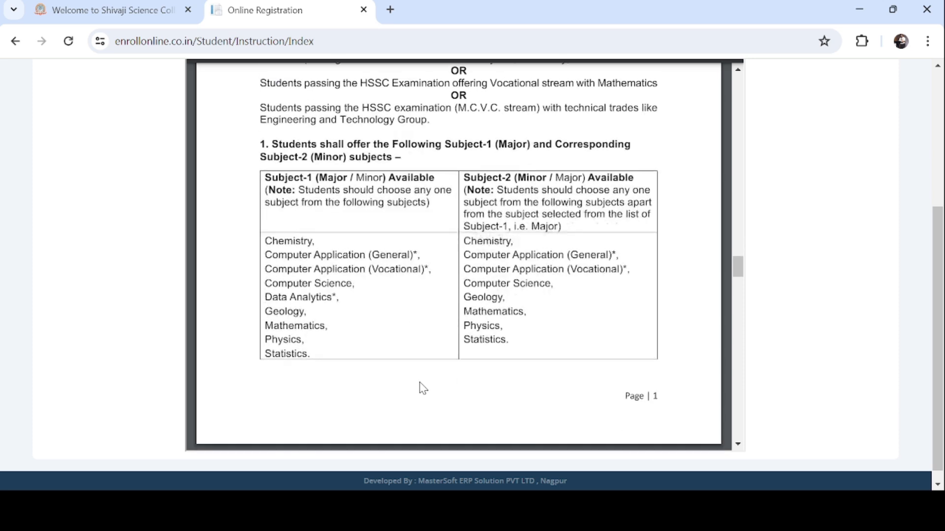
scroll(422, 388, "down", 1)
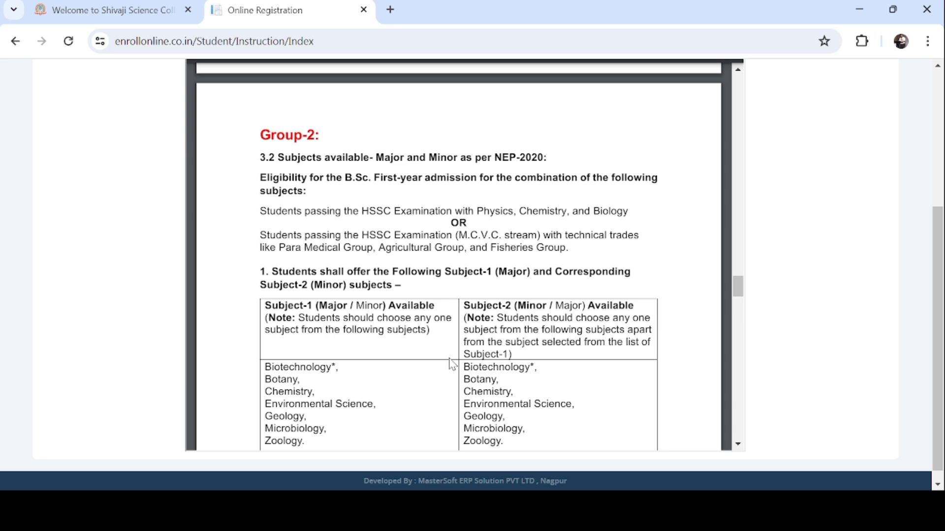
scroll(286, 339, "down", 3)
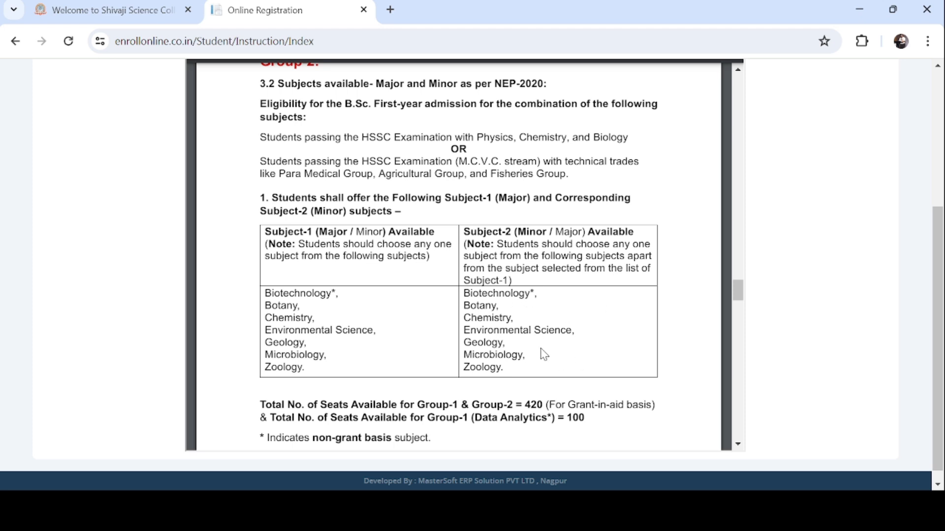
Examine the Group-3 admission criteria for self-finance courses, the important note and the subject combination preference table.
scroll(541, 354, "down", 10)
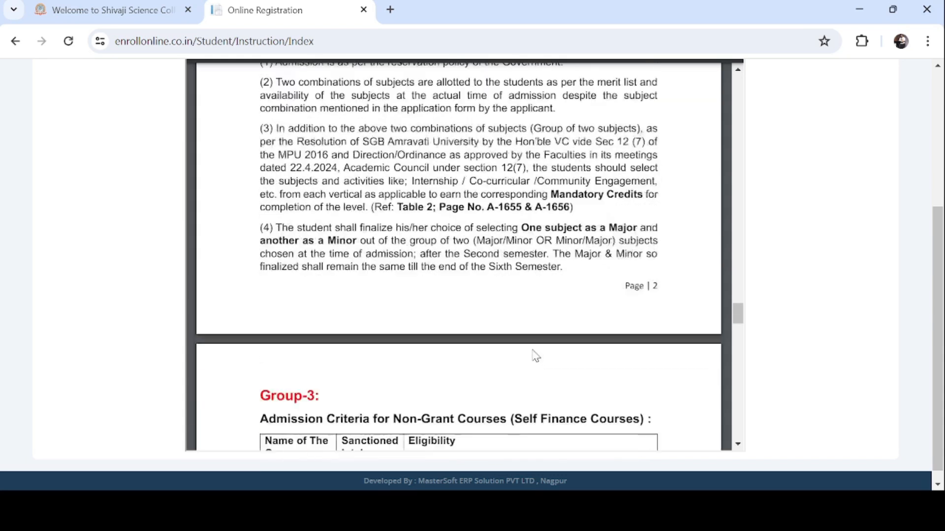
scroll(535, 355, "down", 5)
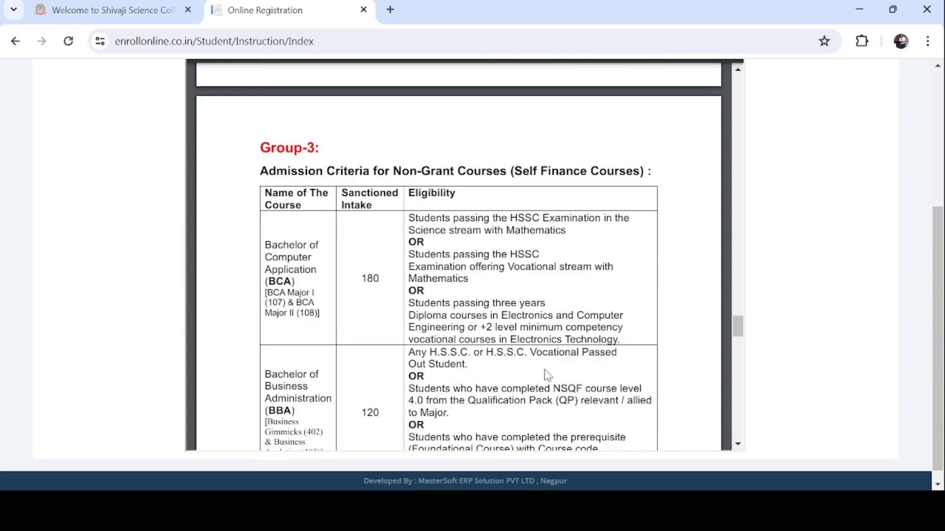
scroll(546, 371, "down", 2)
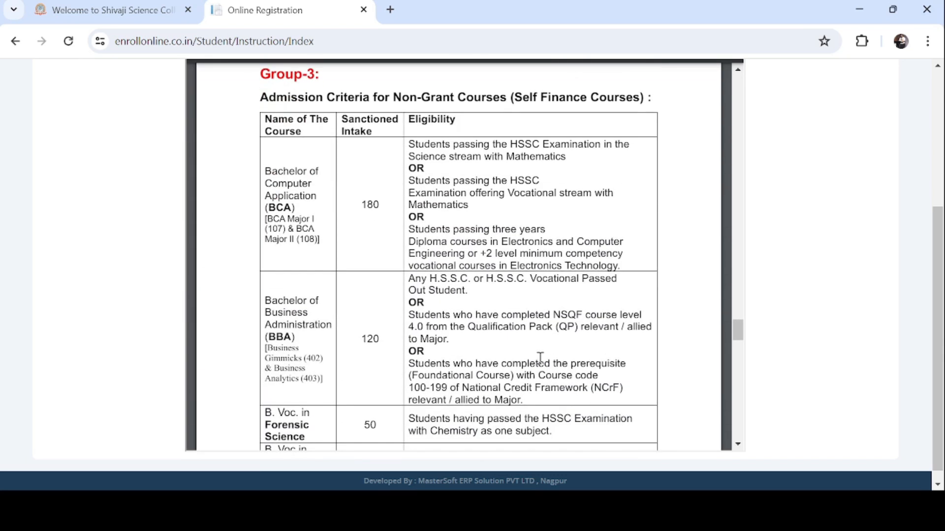
scroll(540, 359, "down", 2)
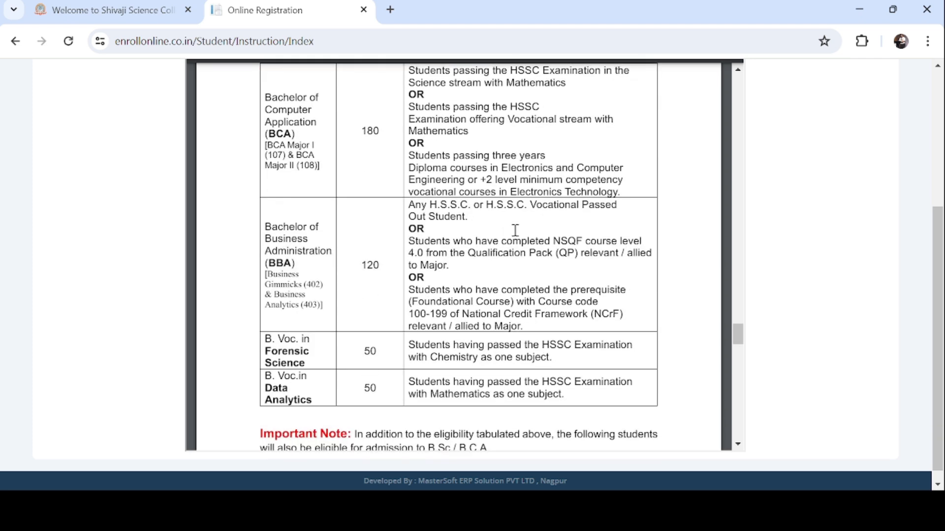
scroll(345, 350, "down", 2)
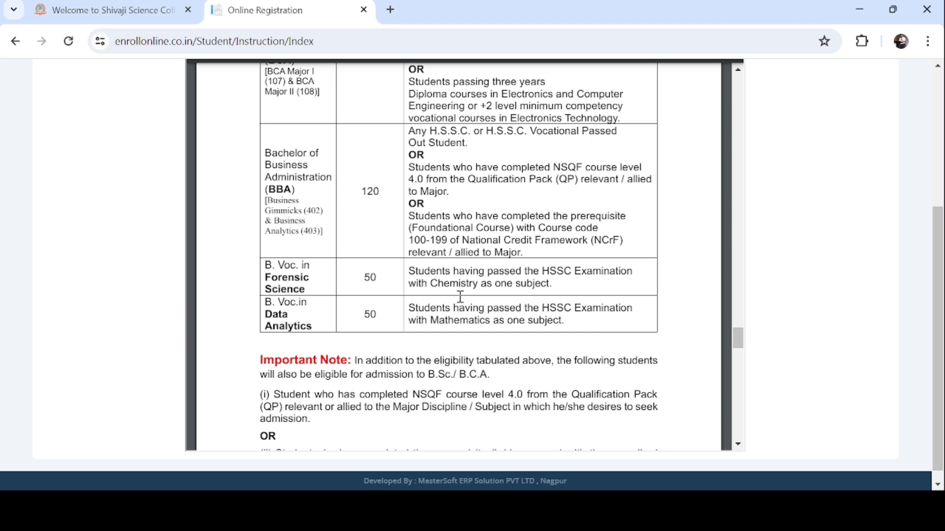
scroll(473, 311, "down", 15)
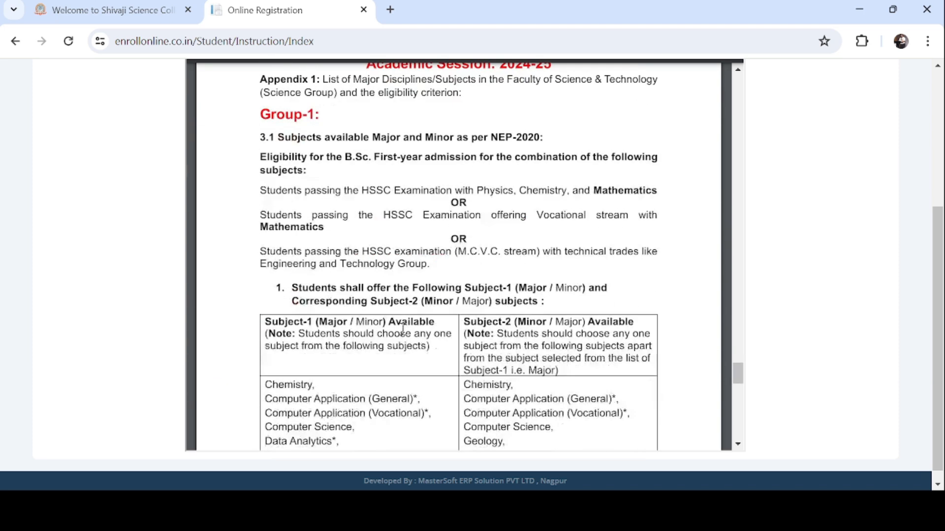
scroll(525, 317, "down", 7)
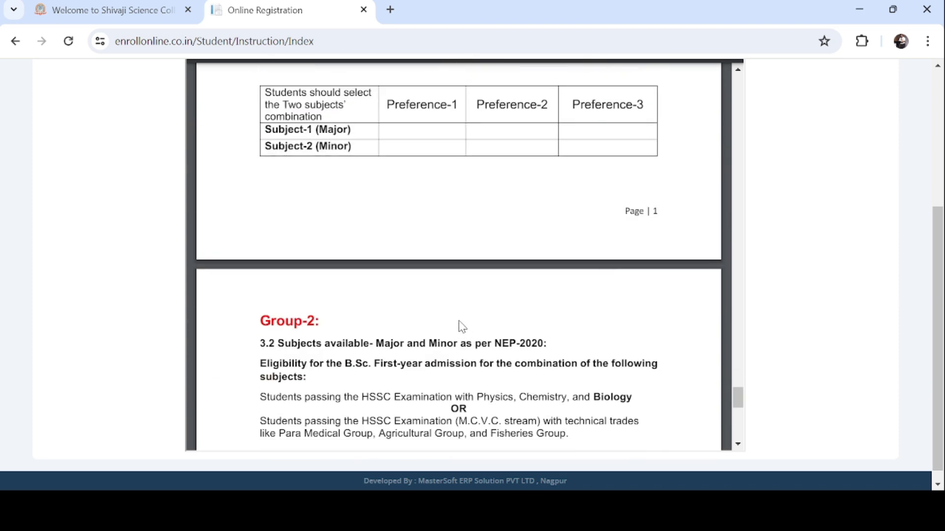
Continue from the undergraduate instructions to the application form and open its Personal details section.
scroll(466, 331, "up", 20)
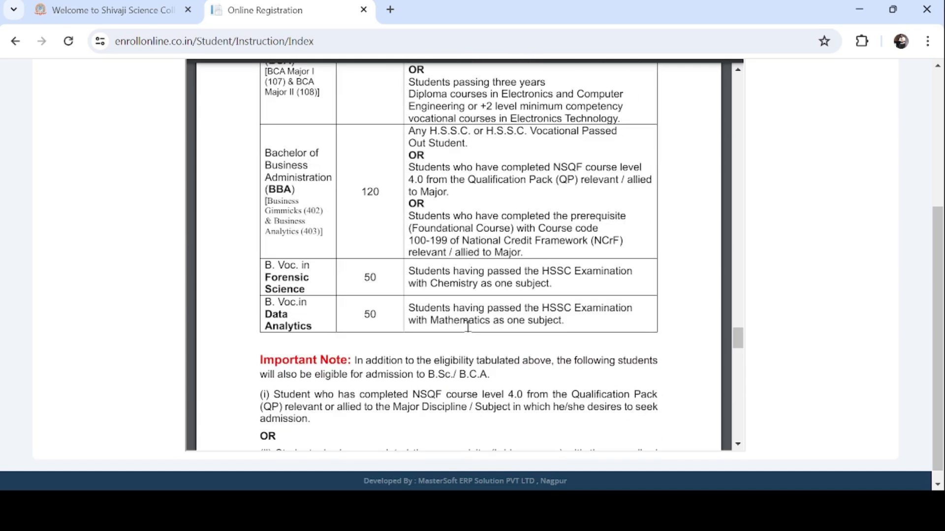
scroll(467, 326, "up", 20)
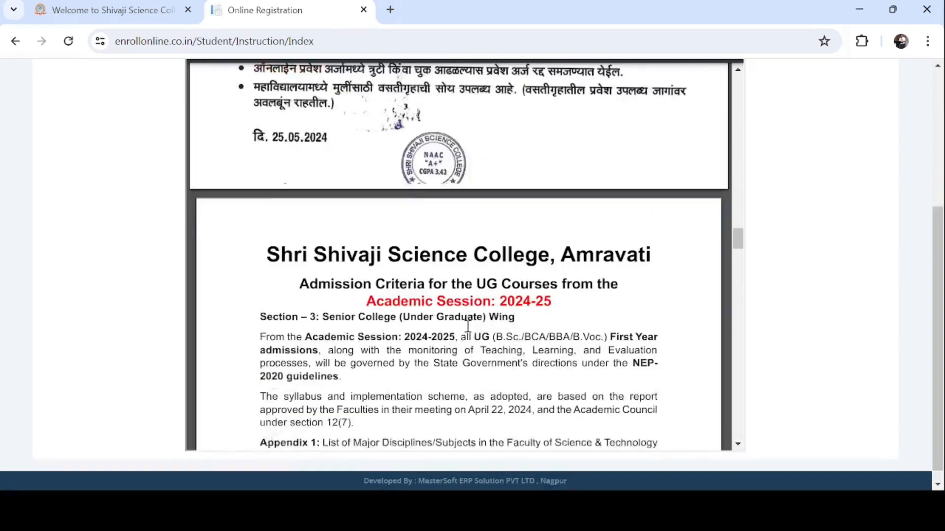
scroll(468, 327, "up", 20)
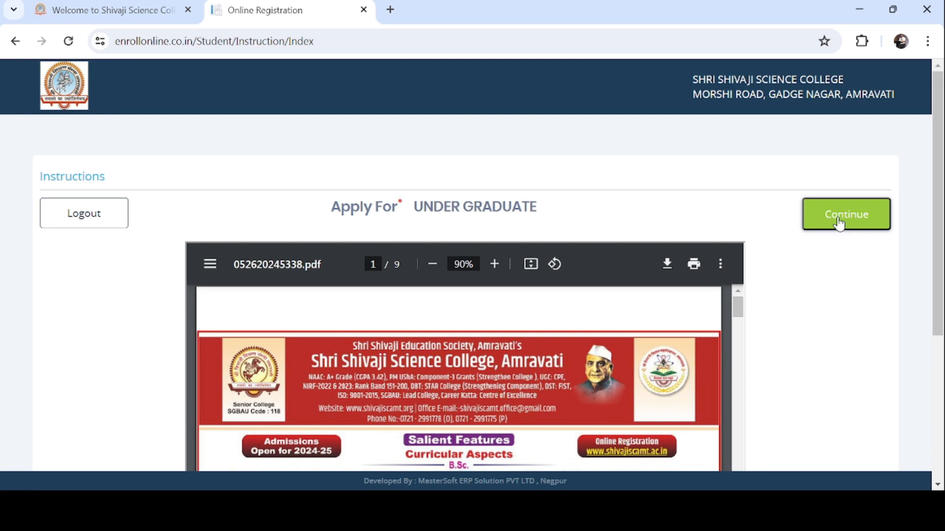
left_click(839, 224)
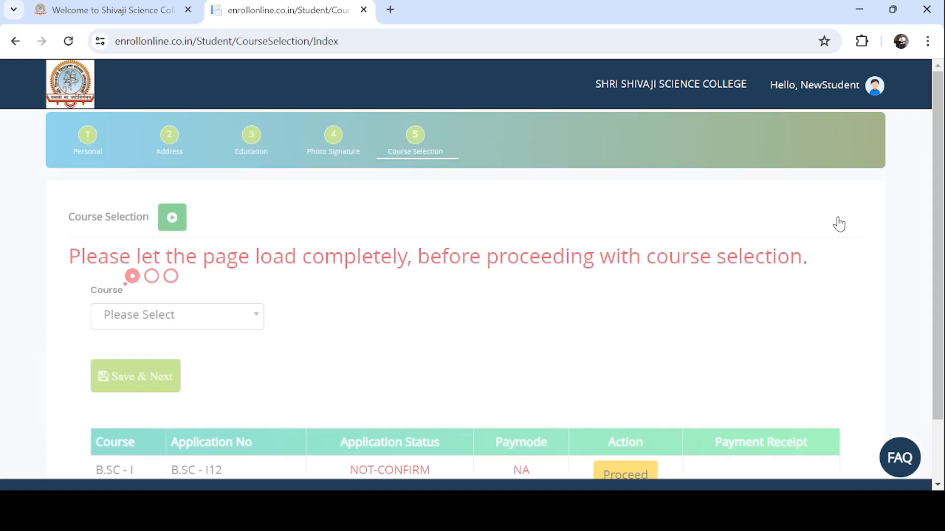
left_click(82, 147)
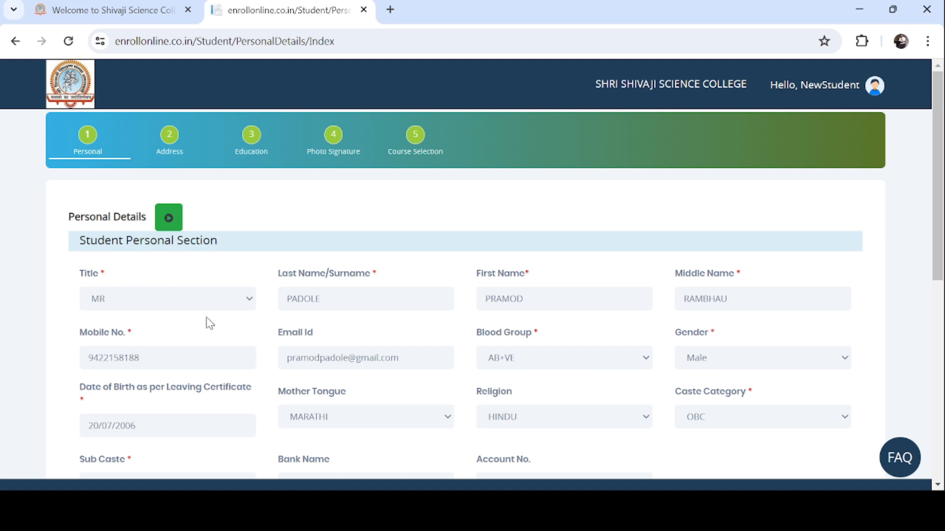
Review the title, surname, first name, middle name, mobile number and email fields in the Student Personal Section.
scroll(247, 320, "down", 2)
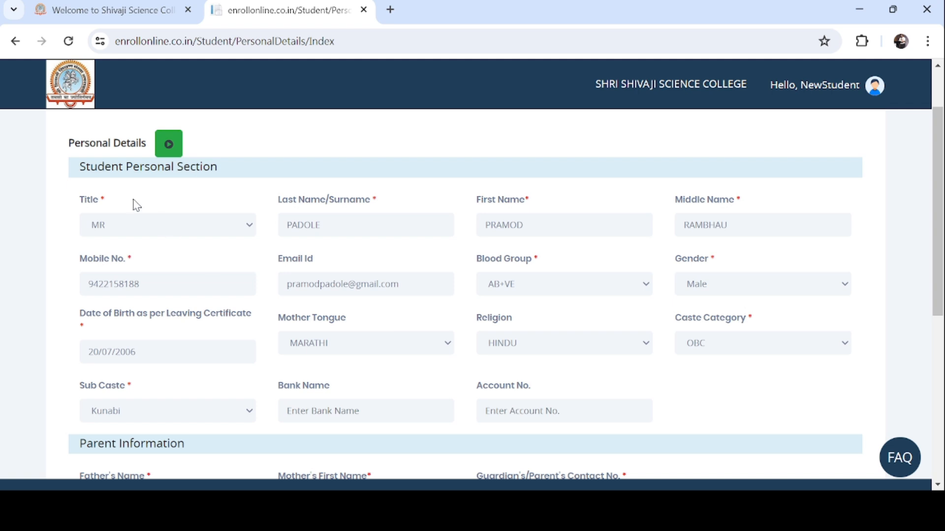
left_click(249, 227)
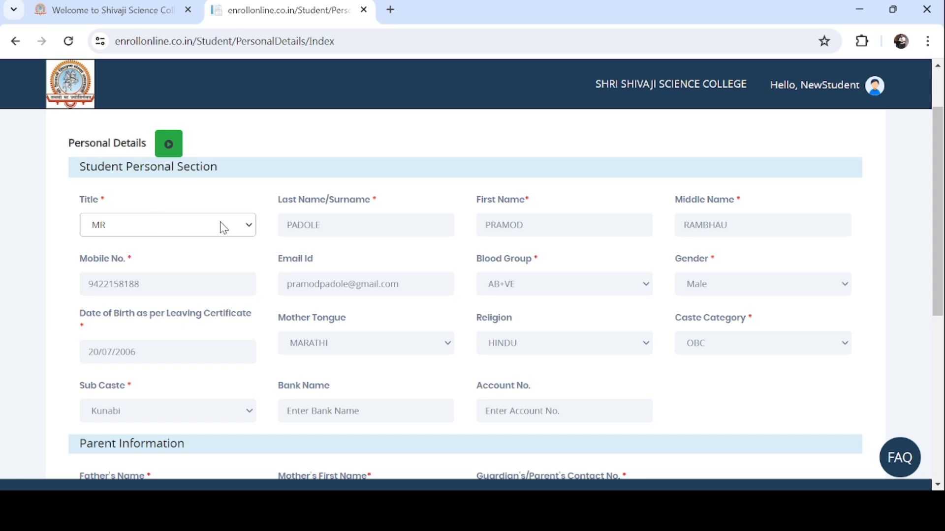
left_click(215, 203)
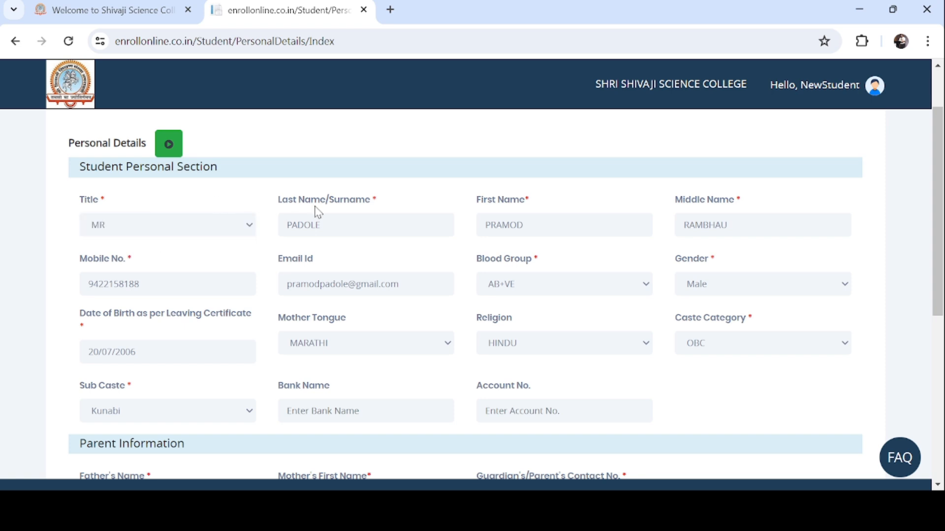
left_click(406, 225)
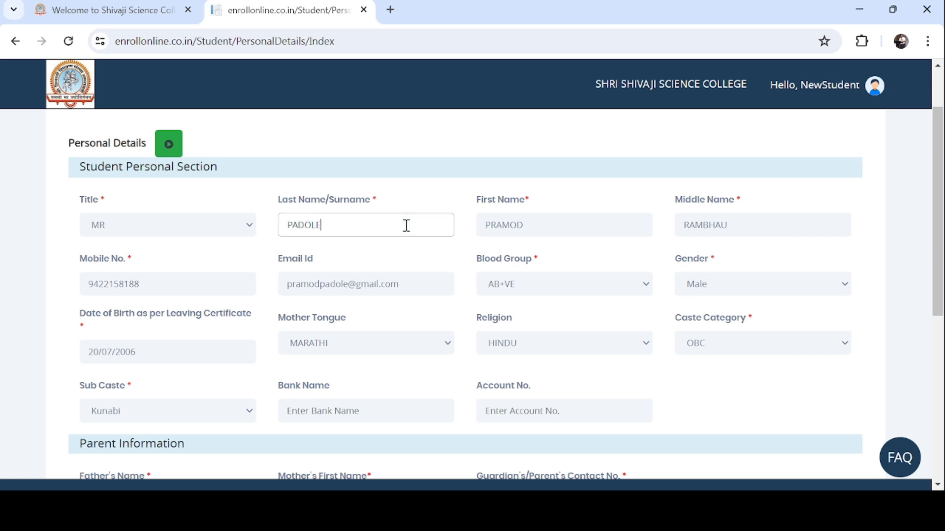
left_click(540, 225)
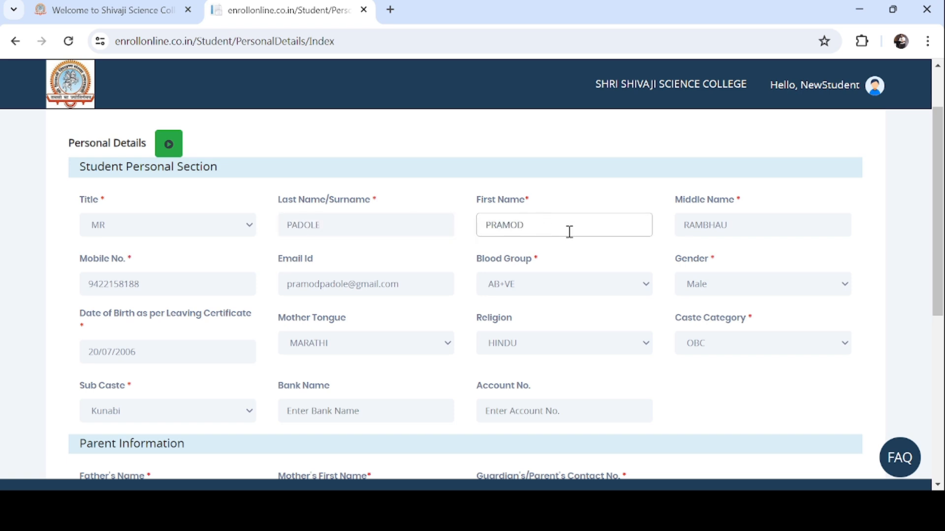
left_click(753, 224)
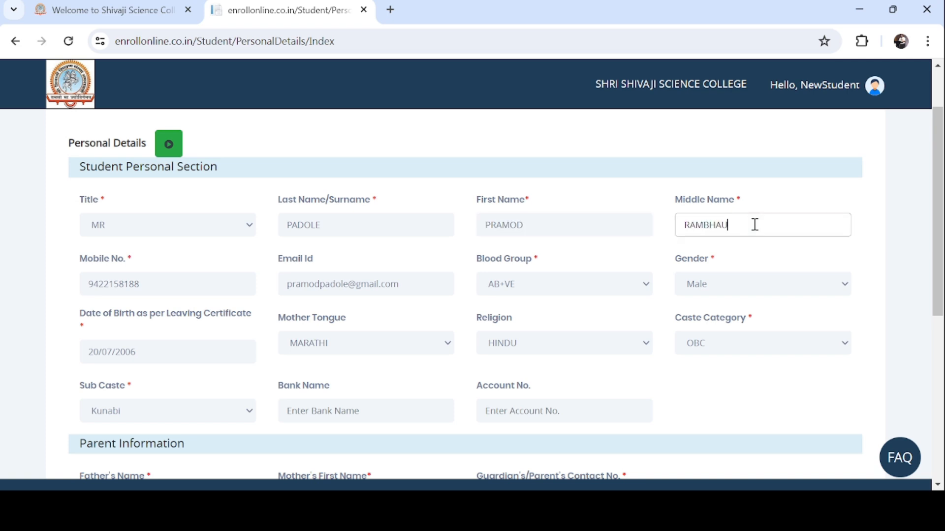
left_click(171, 284)
left_click(413, 284)
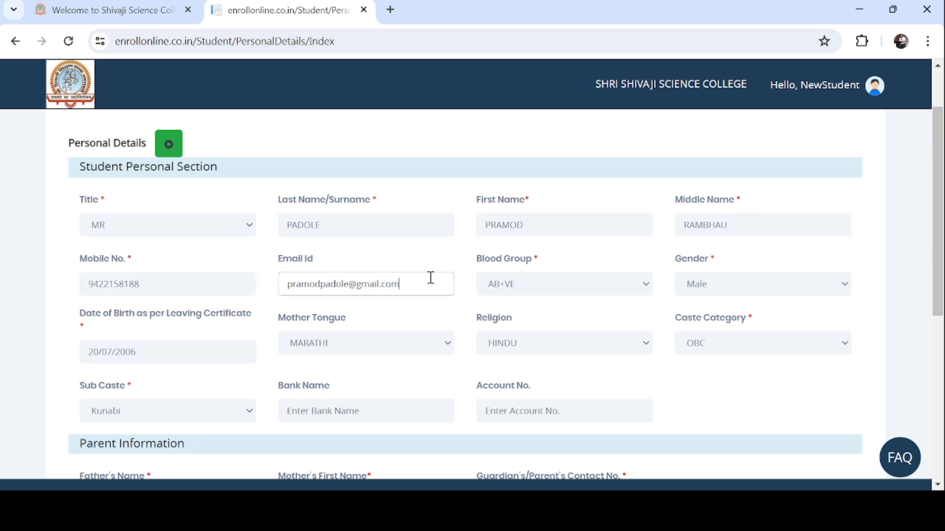
Check the blood group, gender, caste category, sub caste and bank name fields in the Student Personal Section.
left_click(651, 286)
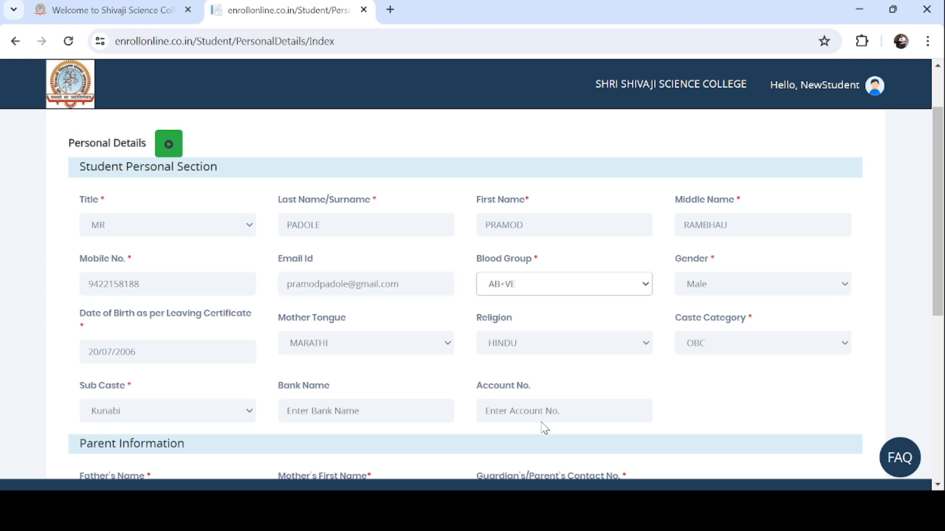
left_click(586, 266)
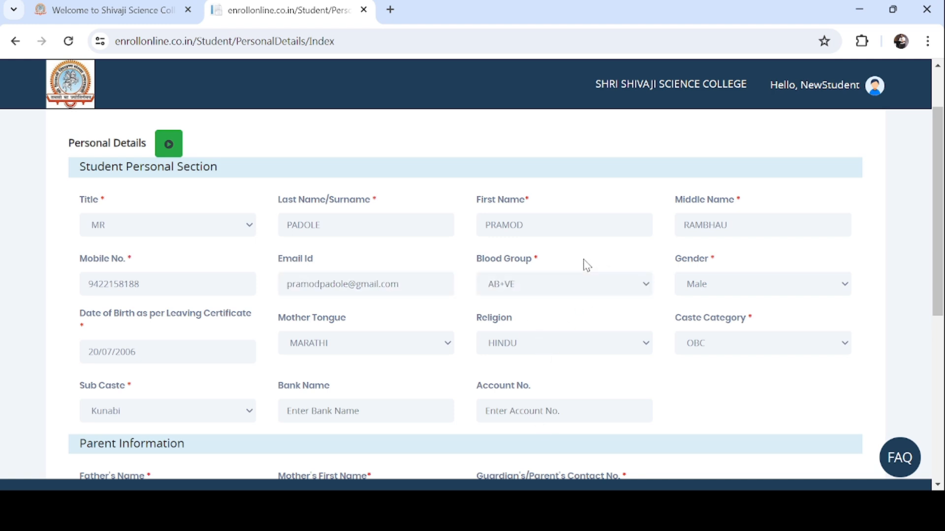
left_click(845, 288)
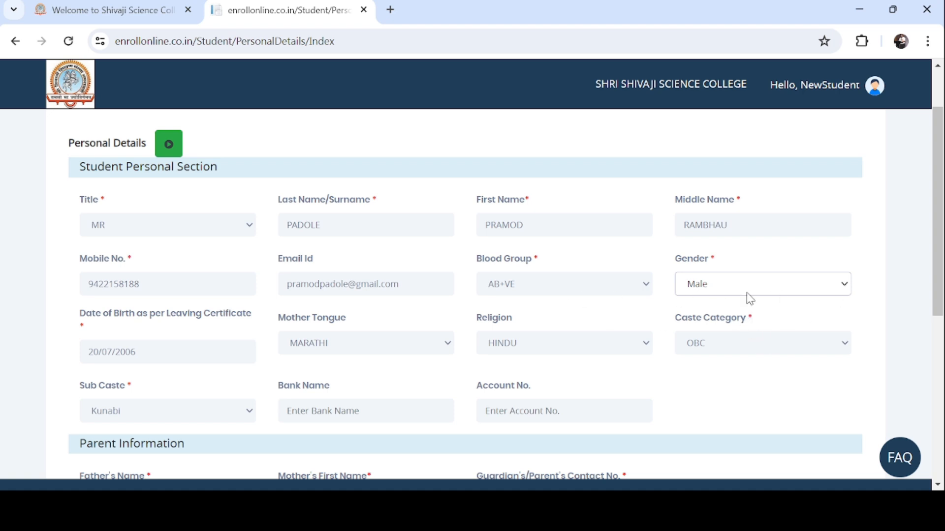
left_click(740, 268)
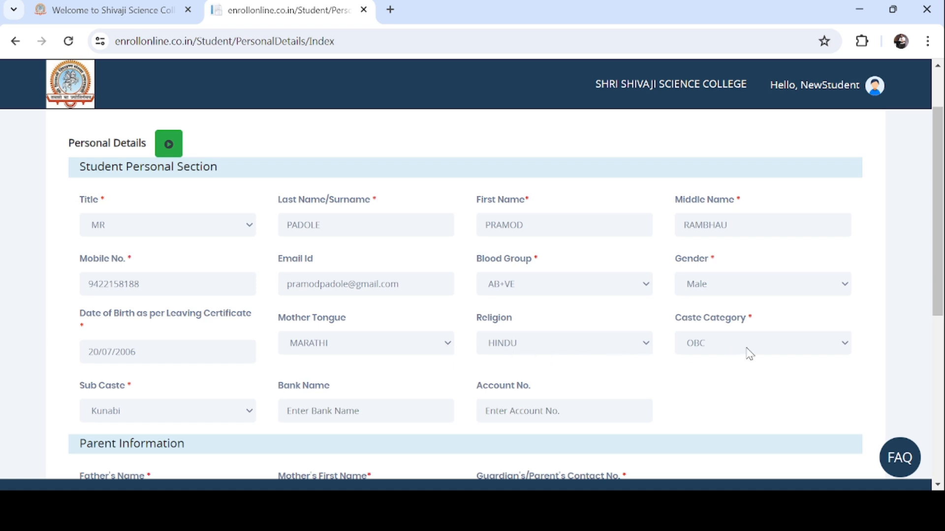
left_click(845, 348)
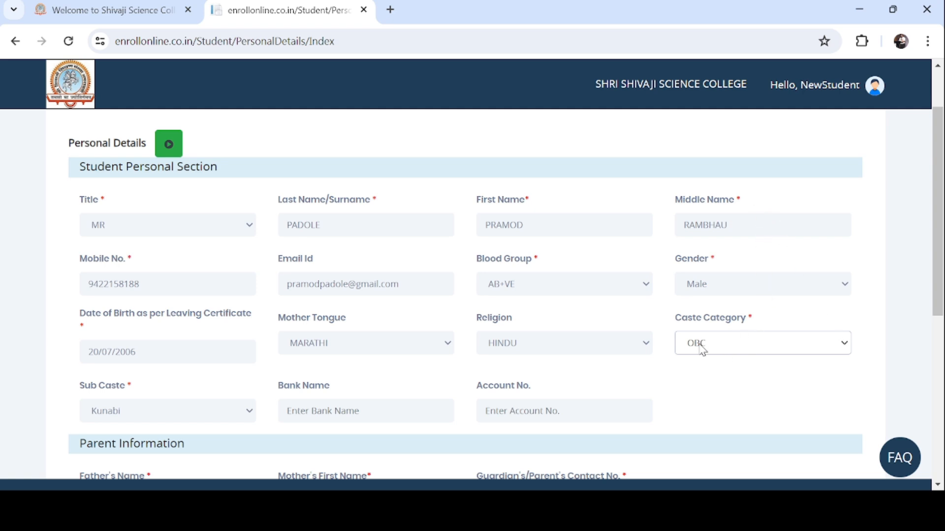
left_click(251, 414)
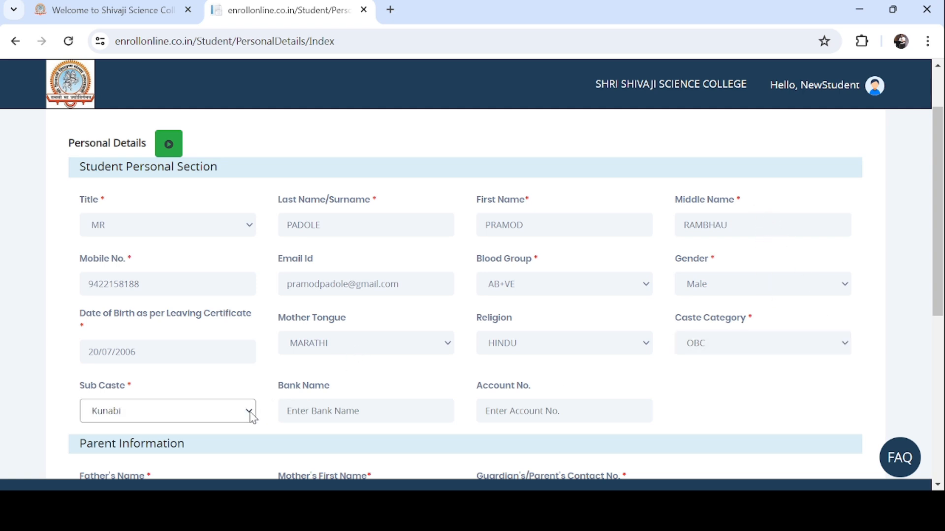
left_click(364, 418)
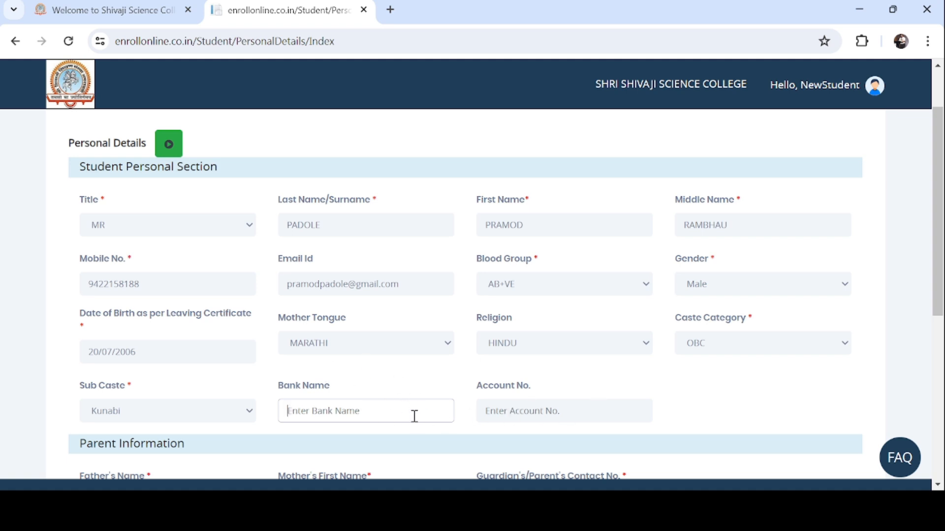
scroll(383, 397, "down", 2)
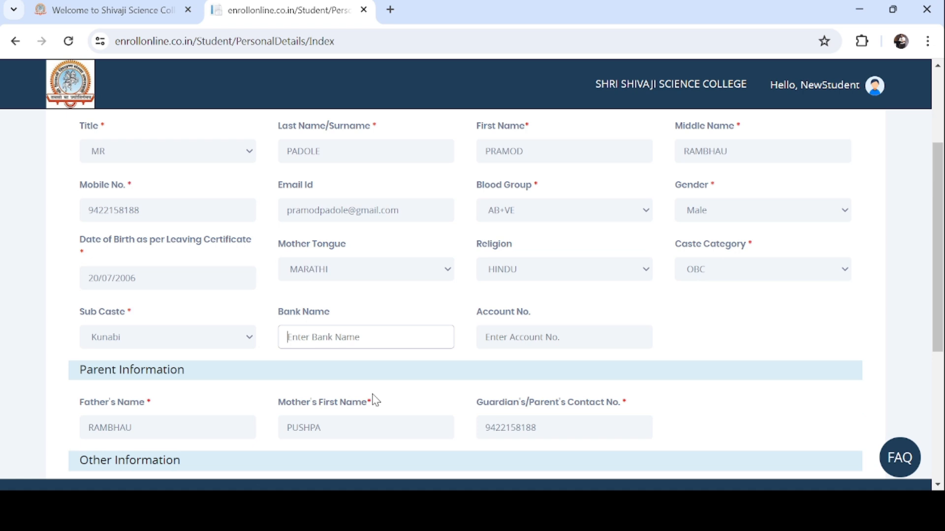
Review the father's name, mother's first name and guardian's contact number fields in the Parent Information section.
scroll(308, 367, "down", 4)
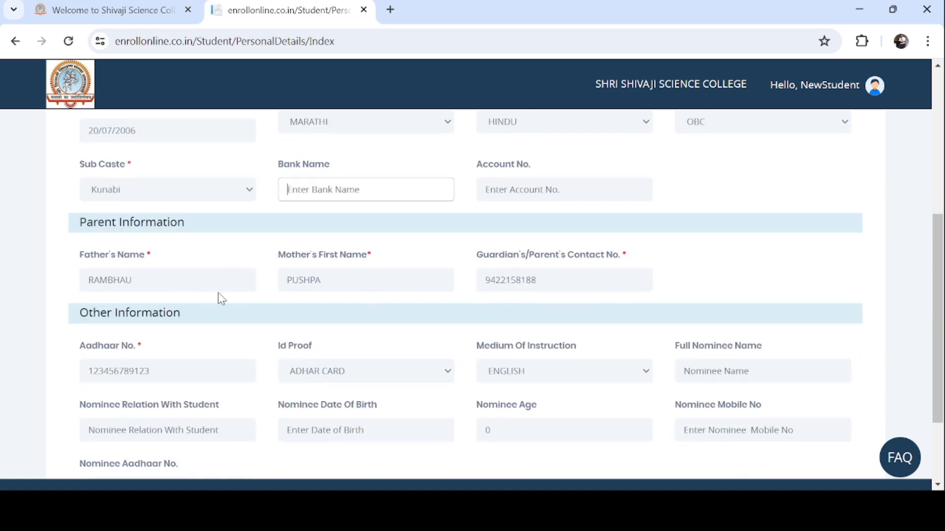
left_click(167, 278)
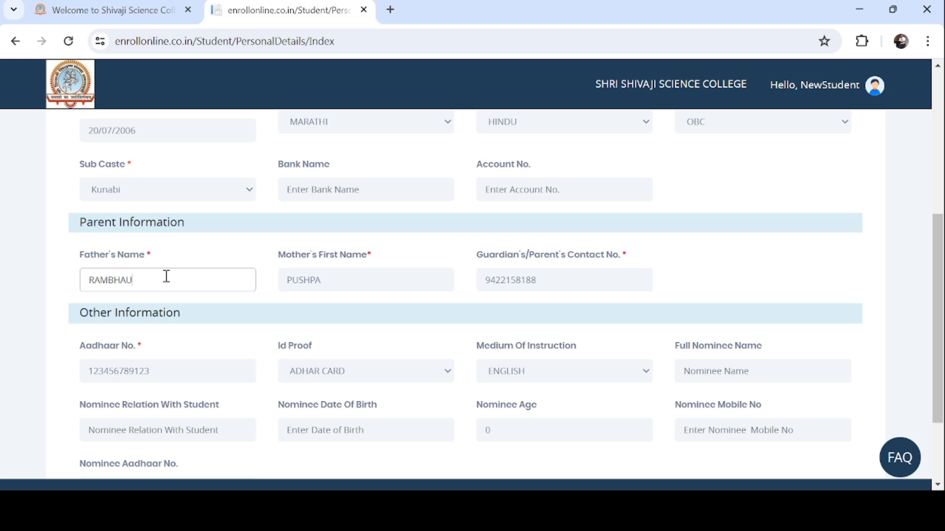
left_click(337, 281)
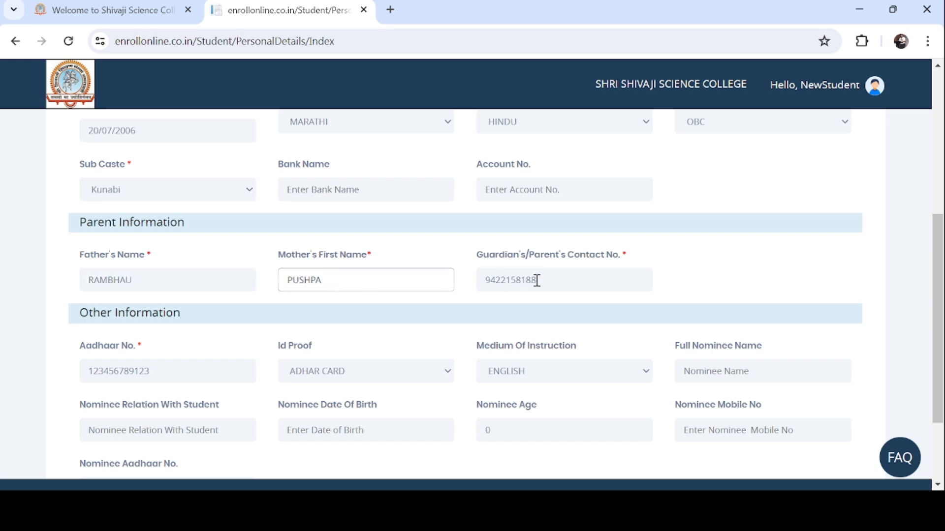
left_click(558, 277)
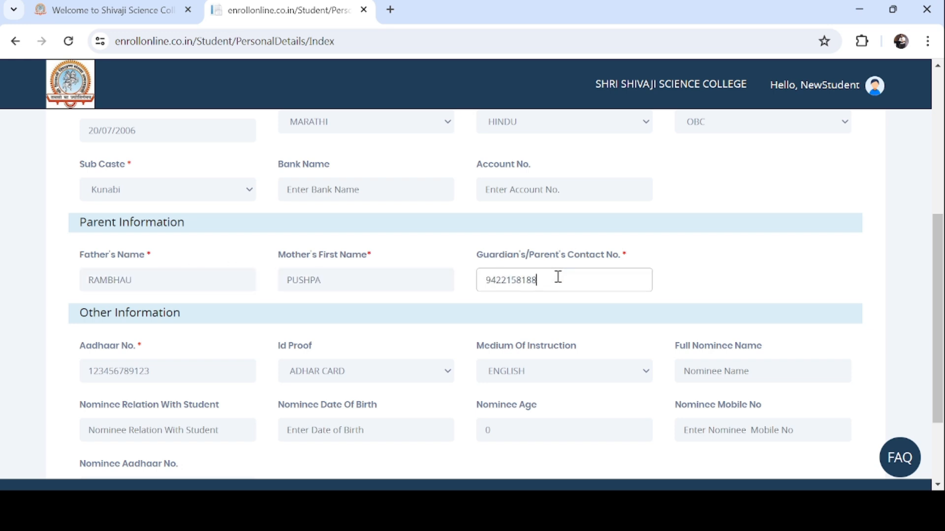
Check the ID proof and medium of instruction fields under Other Information, and save the personal details.
scroll(550, 312, "down", 1)
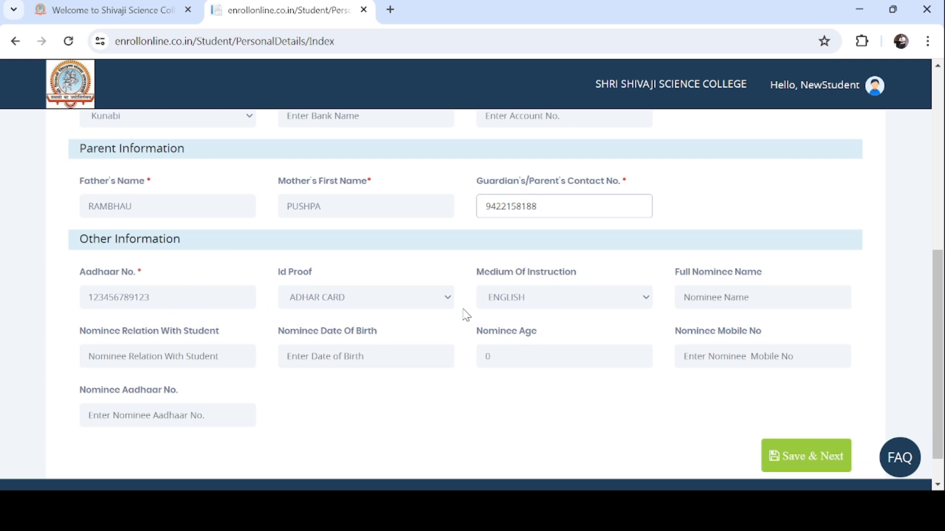
left_click(448, 301)
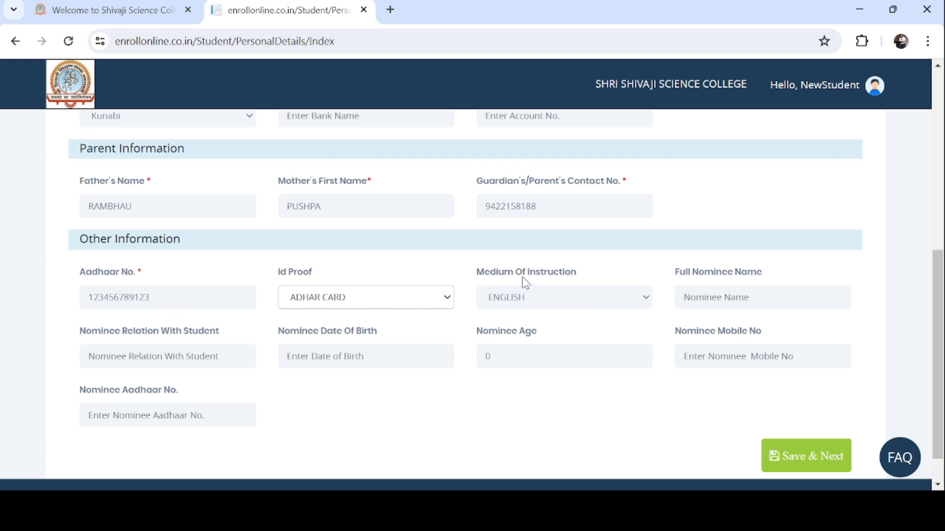
left_click(648, 301)
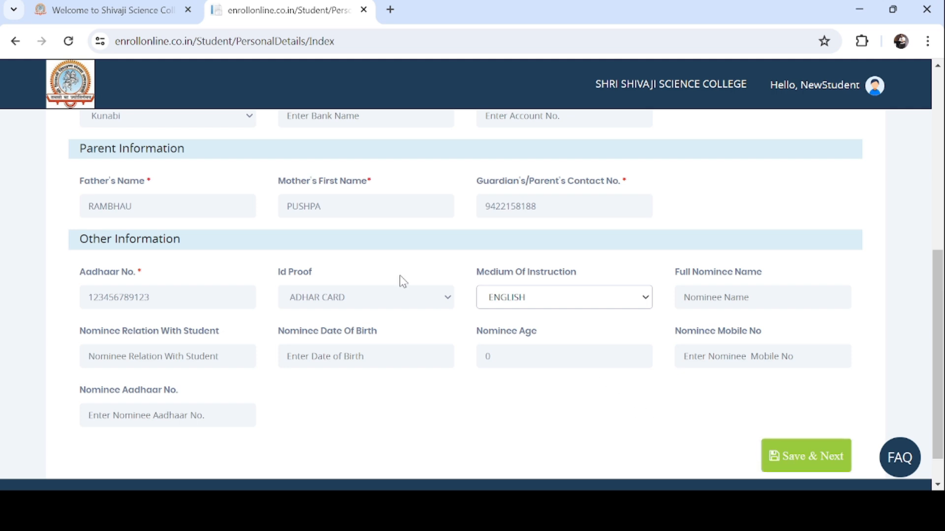
left_click(804, 462)
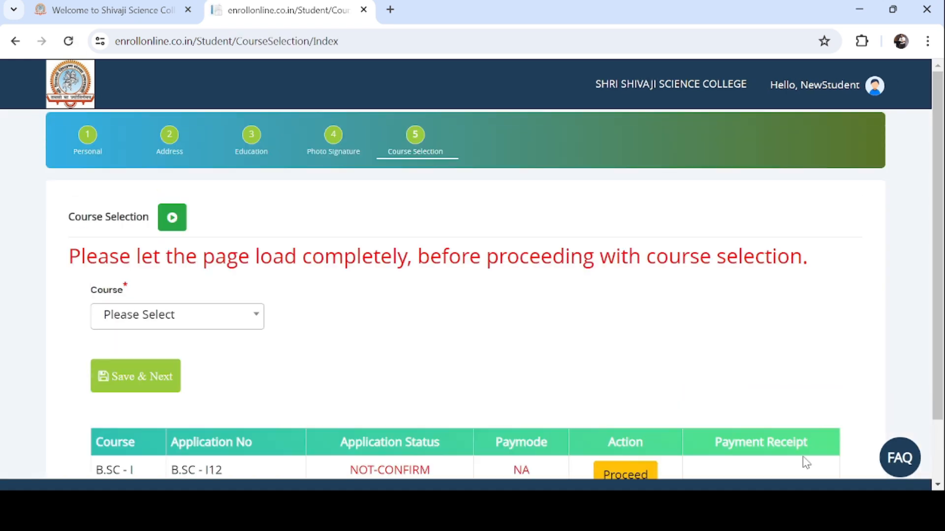
Return to the Address section and review the permanent address, country, state and district fields.
left_click(176, 143)
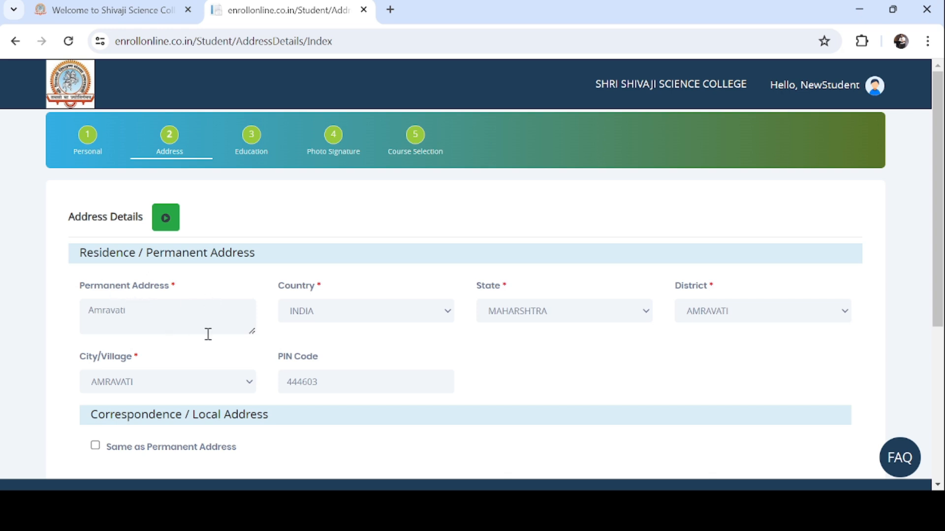
left_click(143, 315)
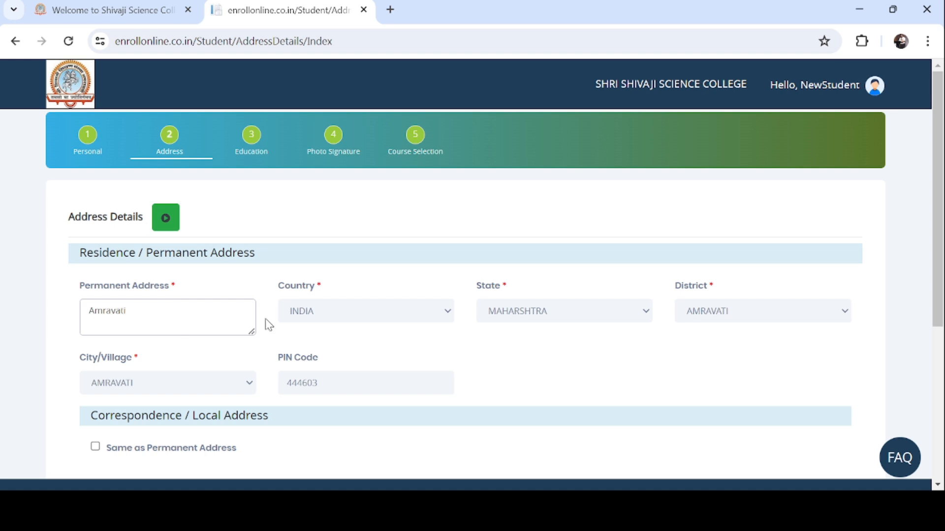
left_click(447, 315)
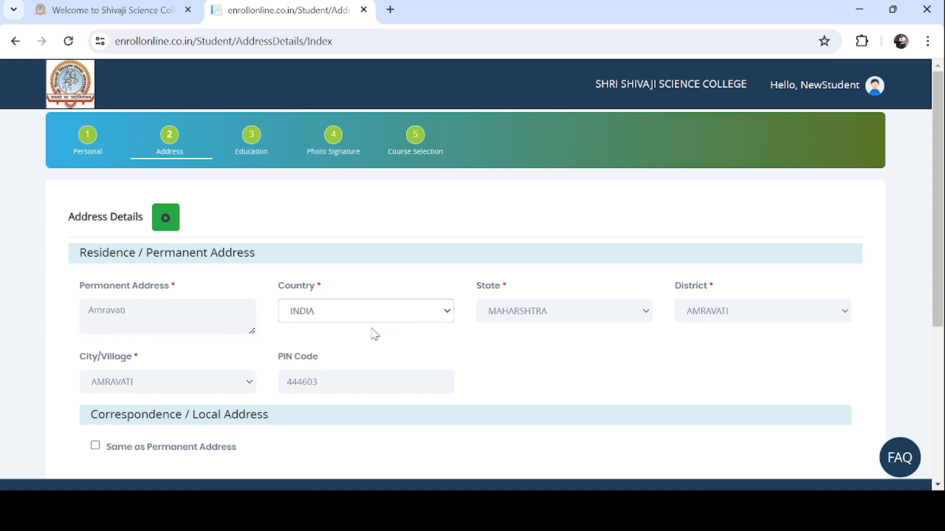
left_click(646, 318)
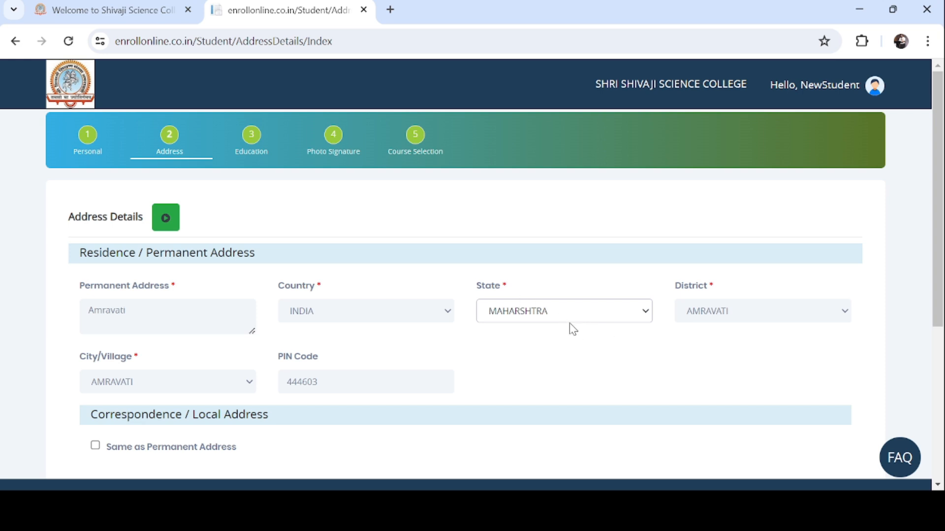
left_click(846, 318)
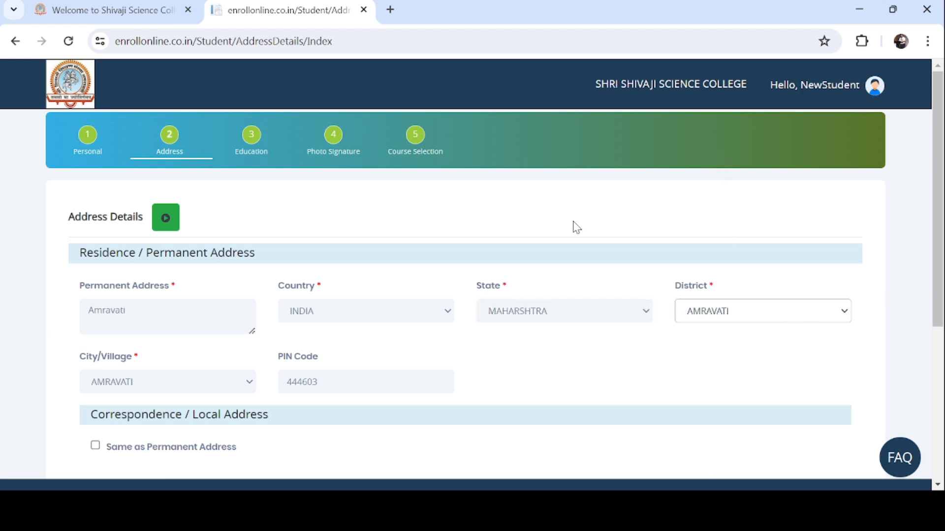
Check the city/village and PIN code fields of the permanent address.
scroll(245, 395, "down", 1)
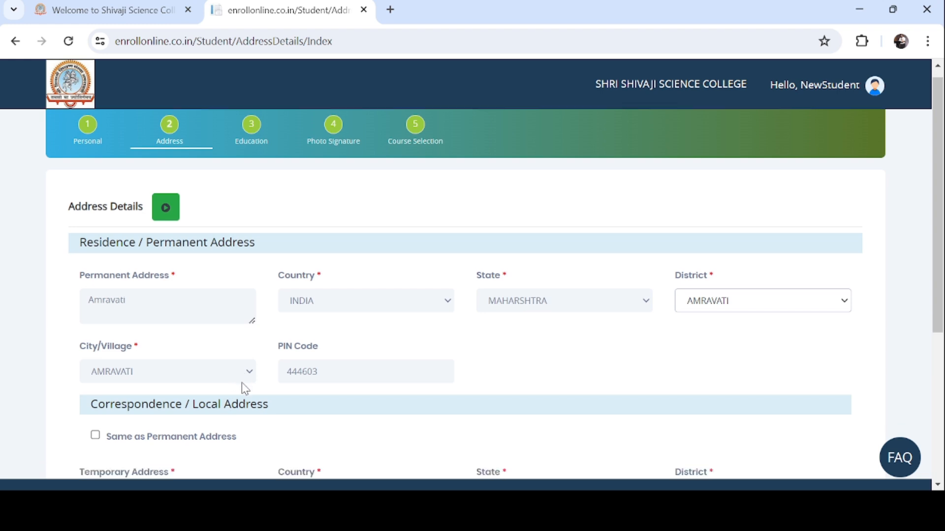
left_click(250, 311)
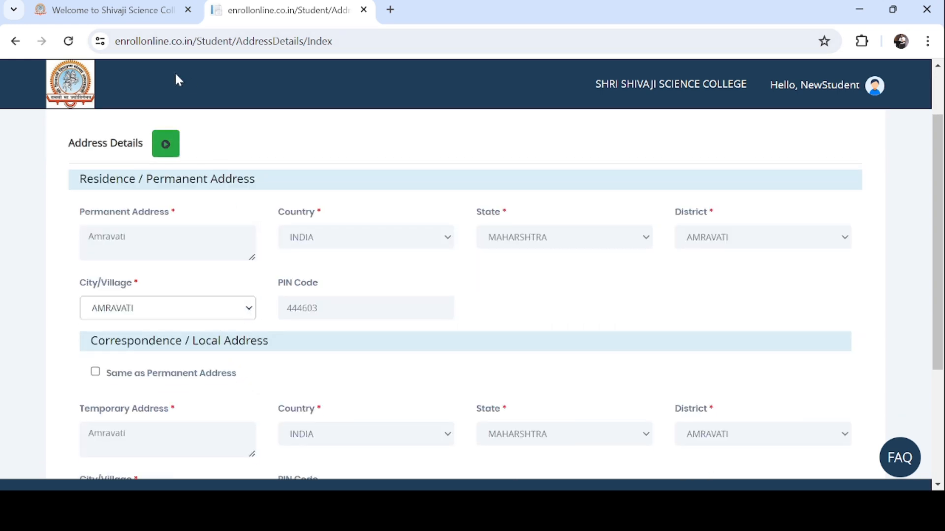
left_click(197, 328)
left_click(348, 305)
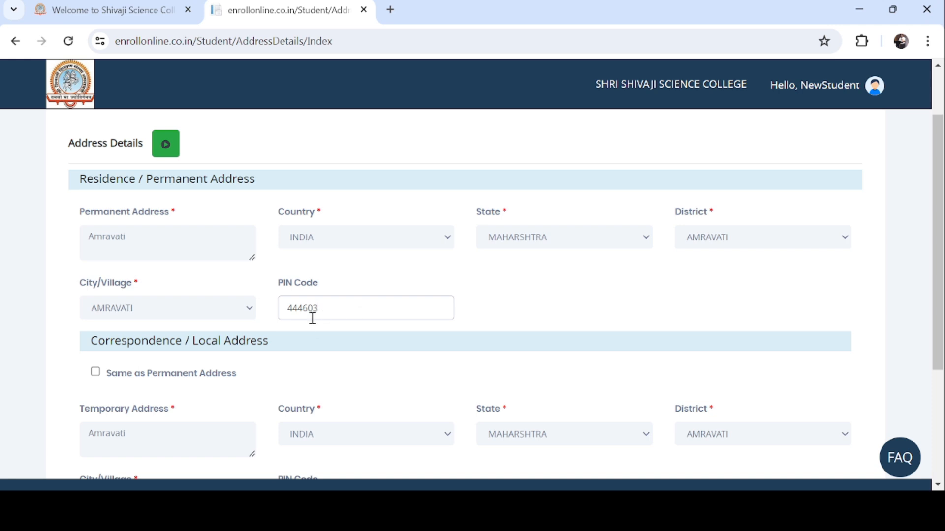
left_click_drag(282, 308, 323, 306)
left_click(388, 320)
scroll(212, 339, "down", 2)
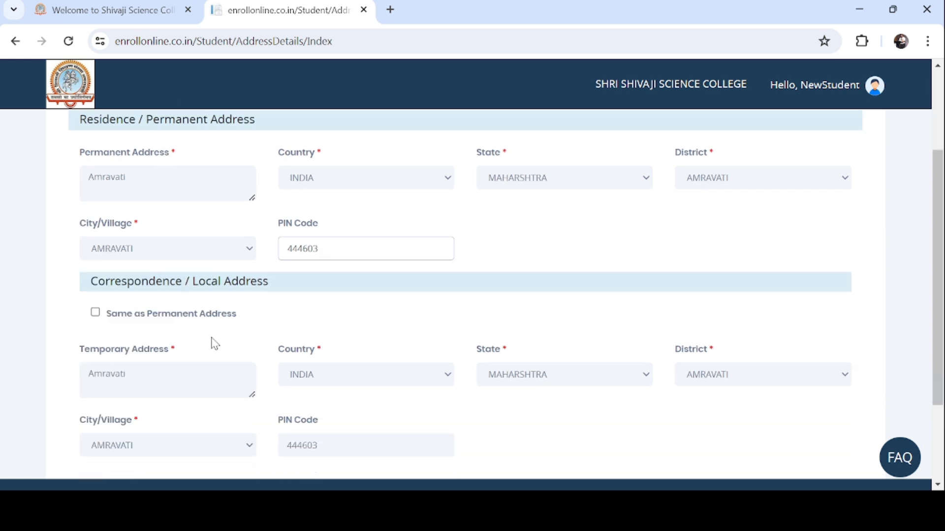
Toggle Same as Permanent Address on and off, and try to save with the correspondence address blank.
left_click(95, 299)
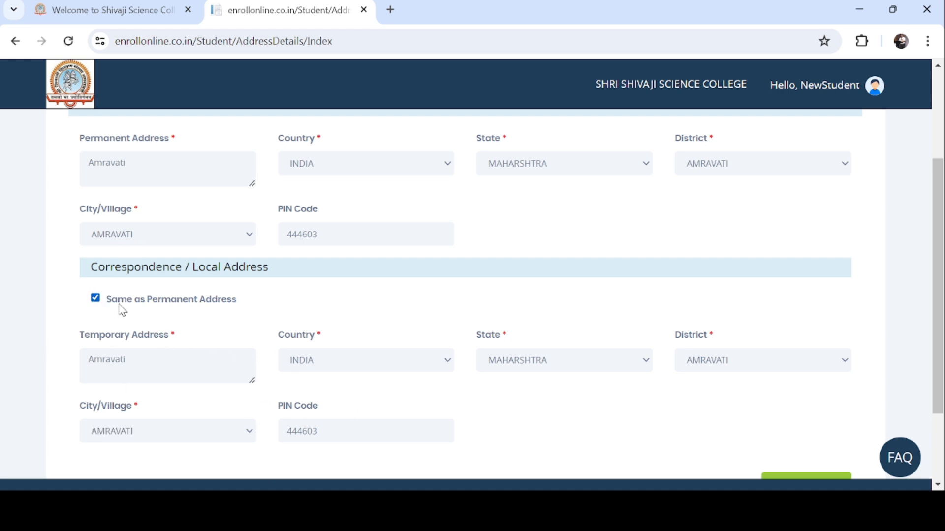
left_click(96, 299)
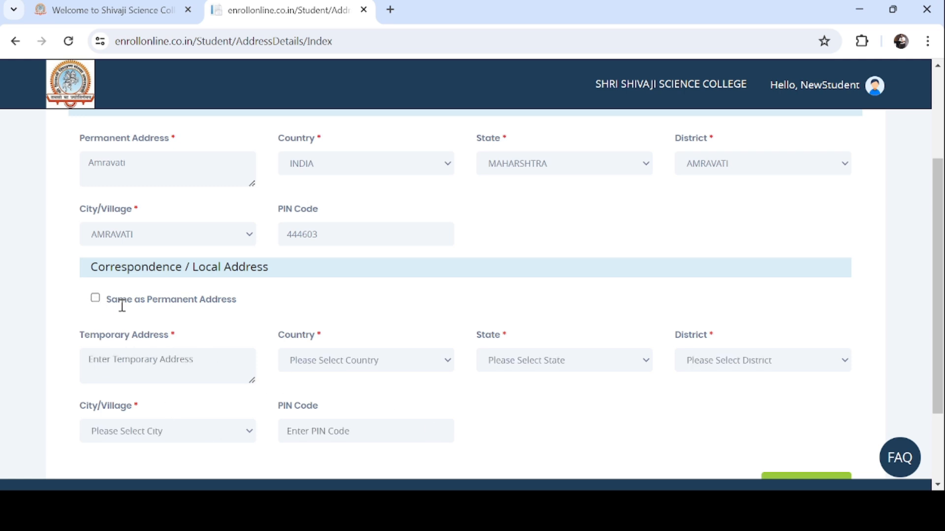
scroll(738, 366, "down", 2)
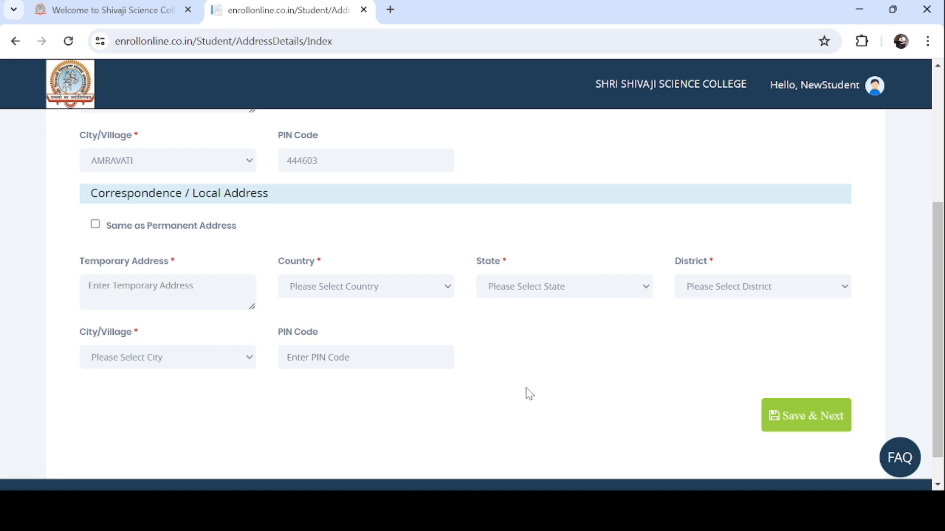
left_click(810, 424)
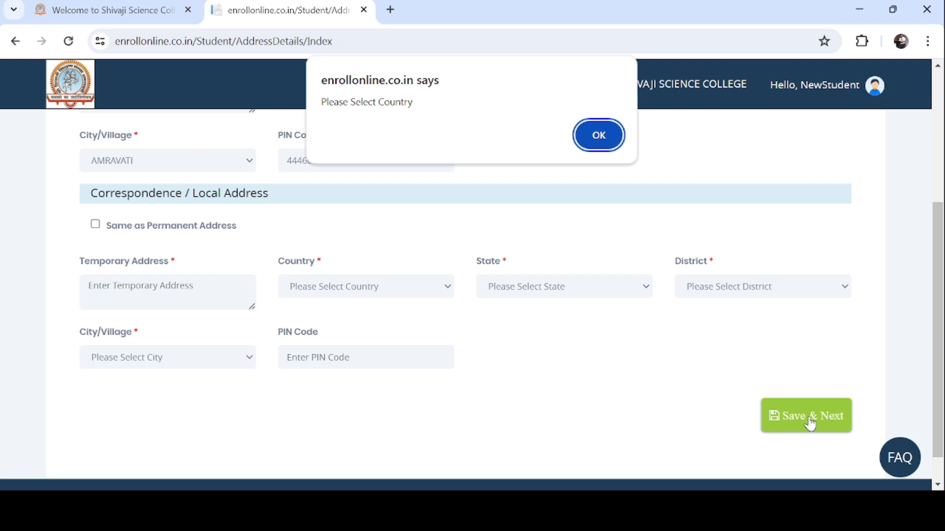
left_click(604, 141)
scroll(603, 261, "up", 1)
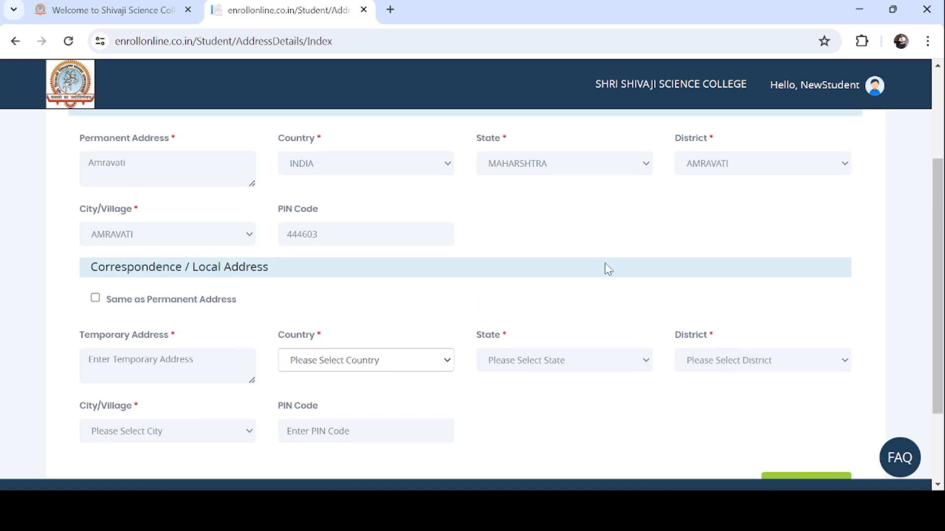
Make the correspondence address the same as the permanent address and save the address details.
left_click(95, 299)
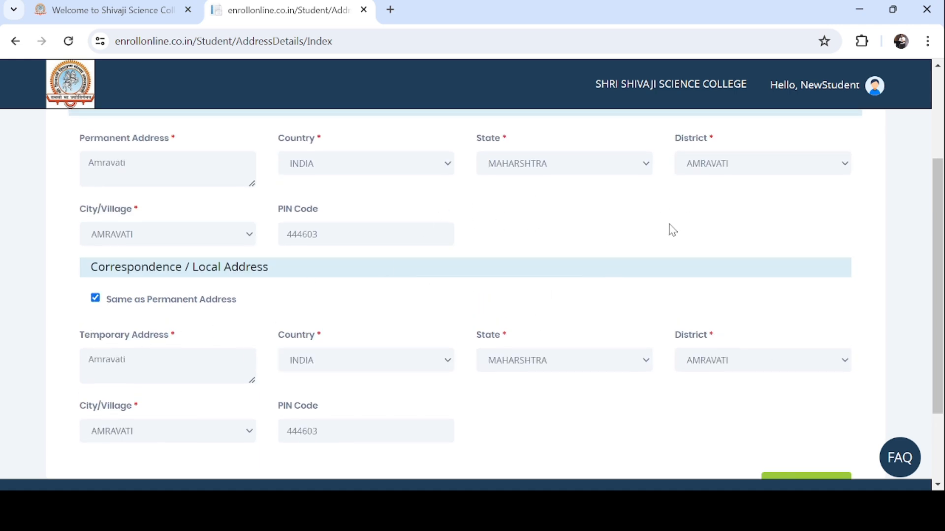
scroll(661, 374, "down", 1)
left_click(814, 418)
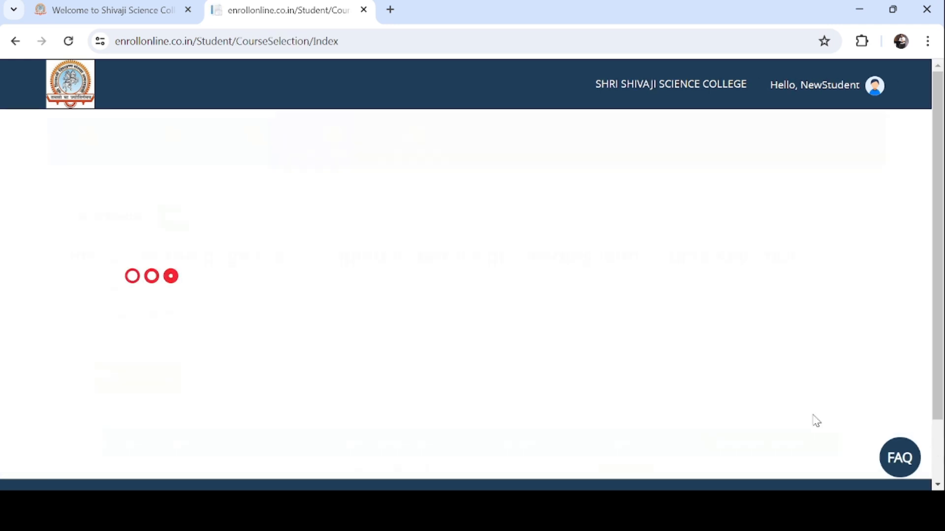
Open the Education section and enter HSC as both the exam level and the exam name.
left_click(251, 134)
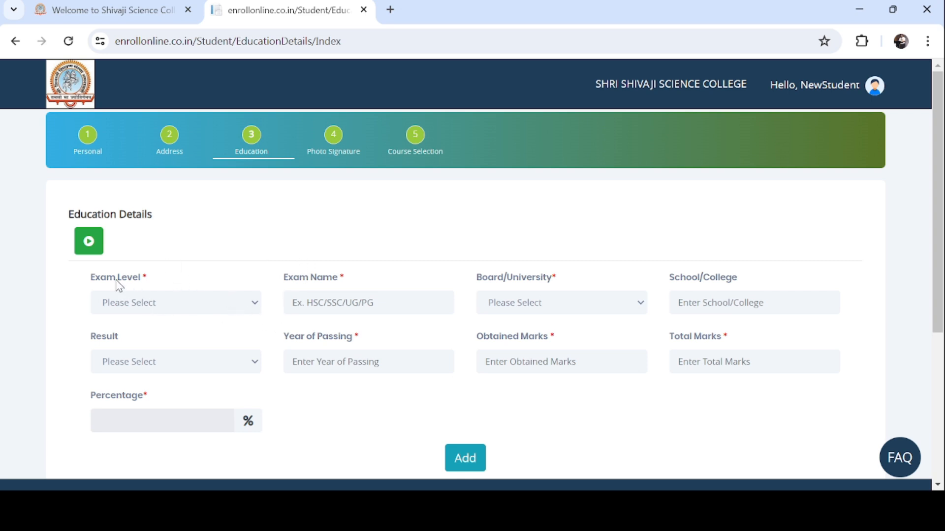
left_click(257, 306)
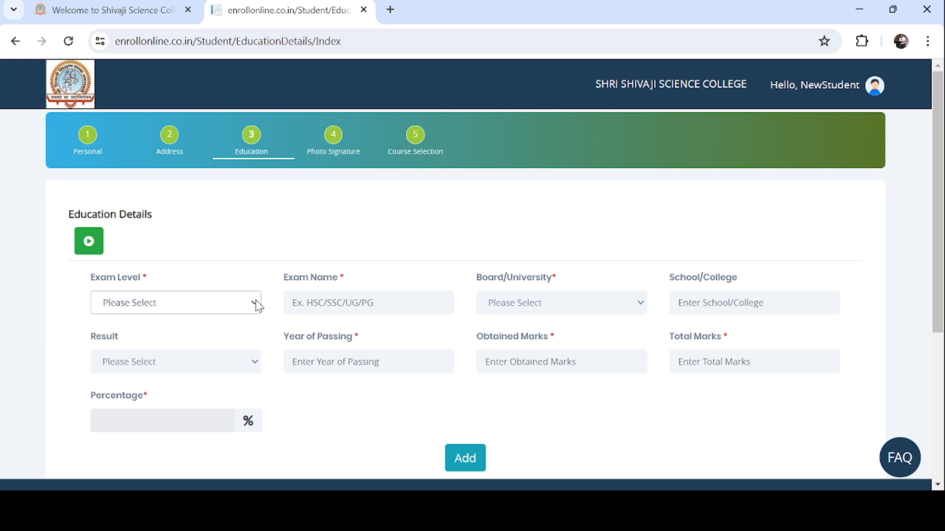
left_click(150, 340)
left_click(347, 306)
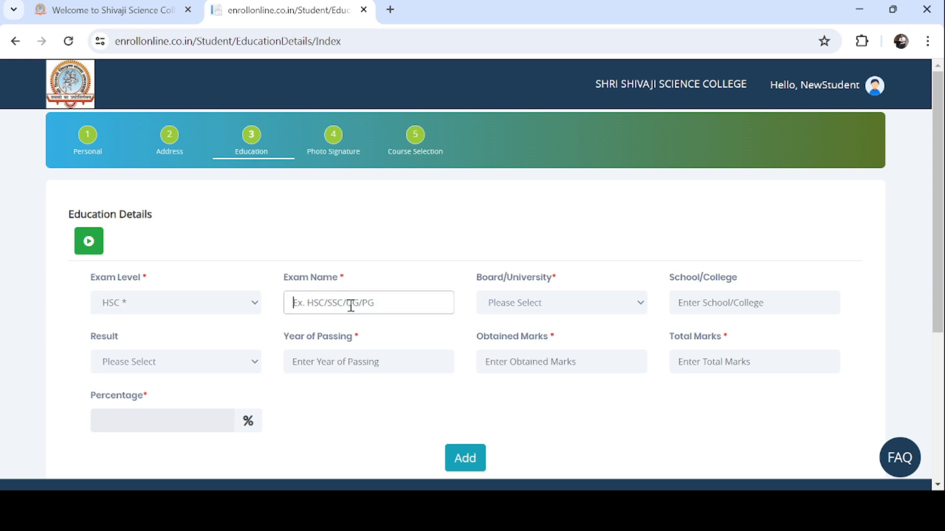
type("HSC")
left_click(465, 317)
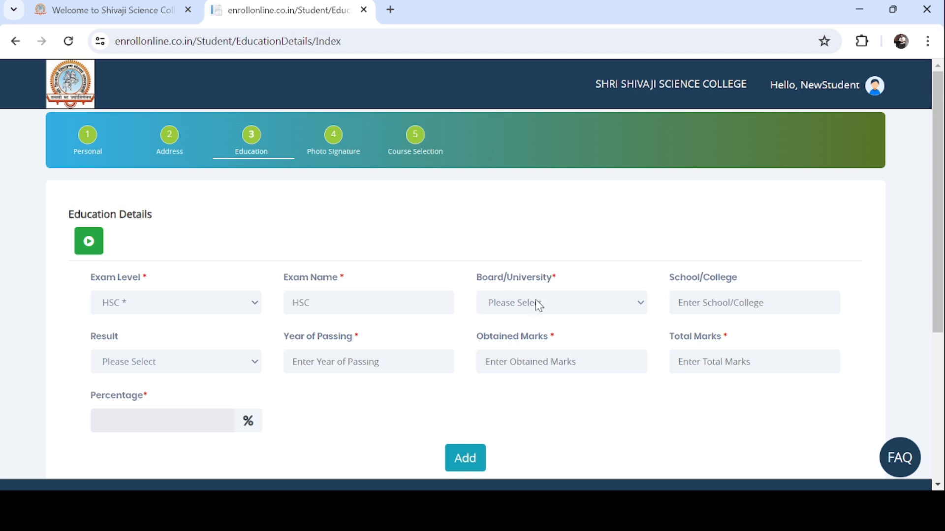
Set the board/university to Maharashtra State Board and check the School/College field.
left_click(642, 305)
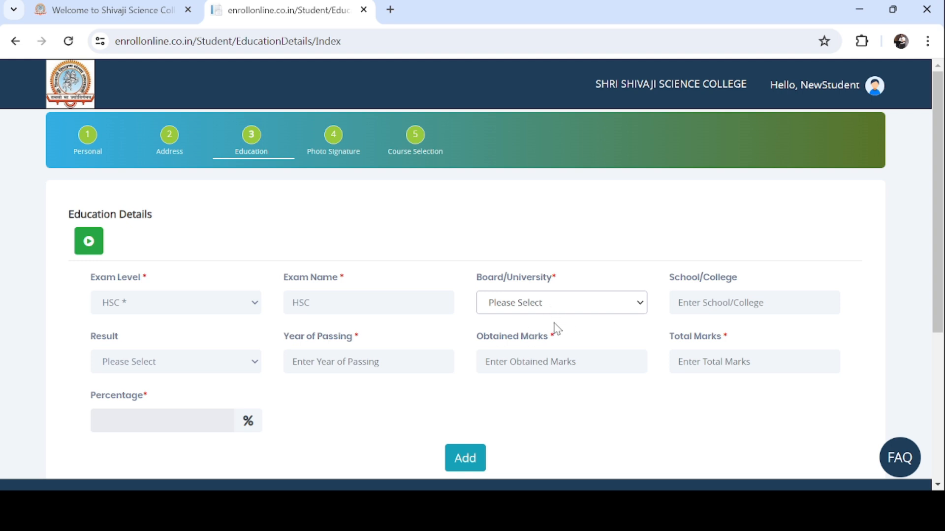
left_click(527, 336)
left_click(712, 302)
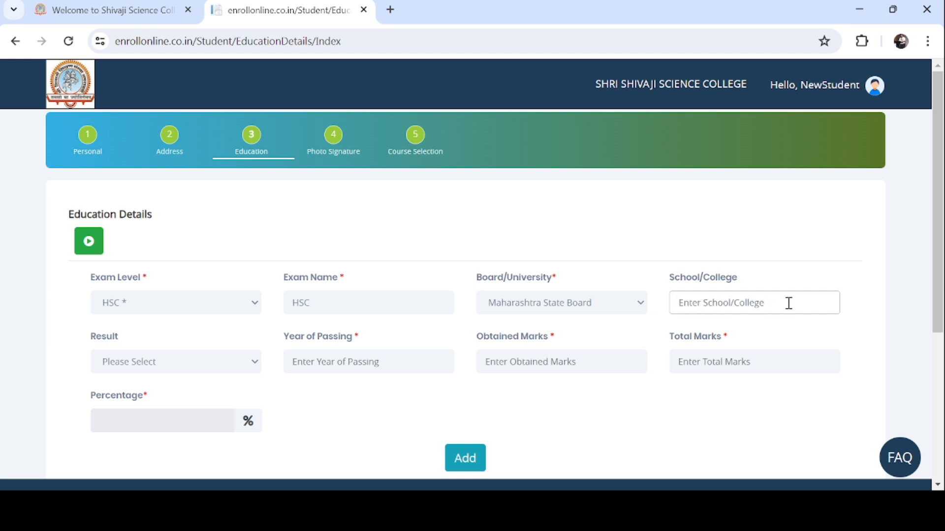
Set the HSC result to Pass and the year of passing to 2024.
left_click(255, 363)
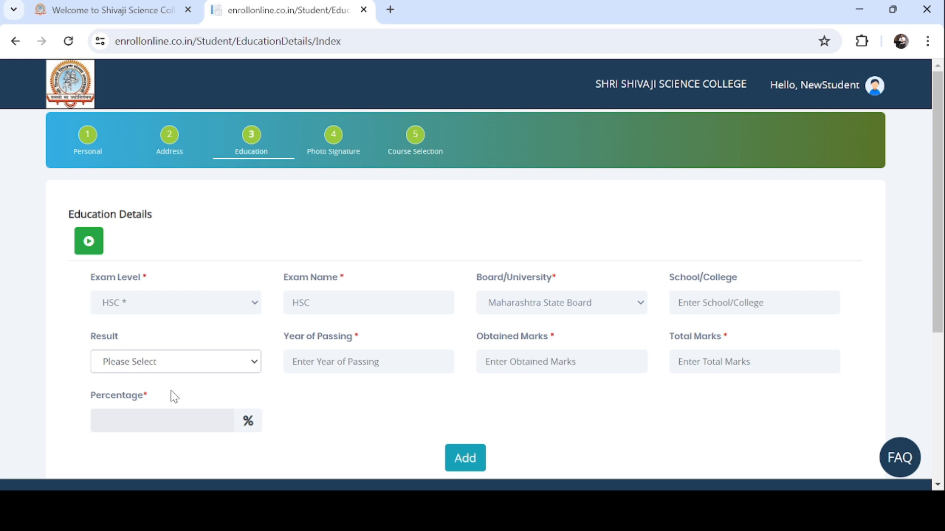
key("Down")
left_click(358, 363)
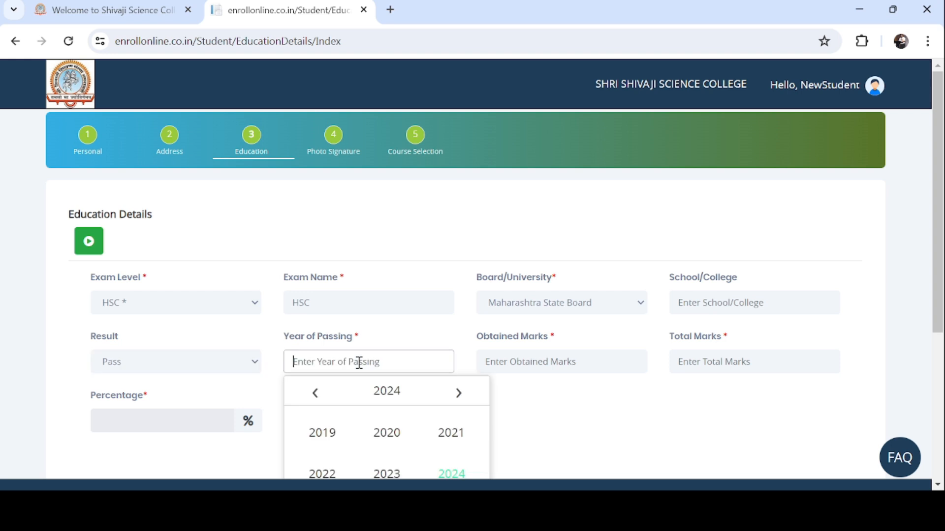
left_click(451, 474)
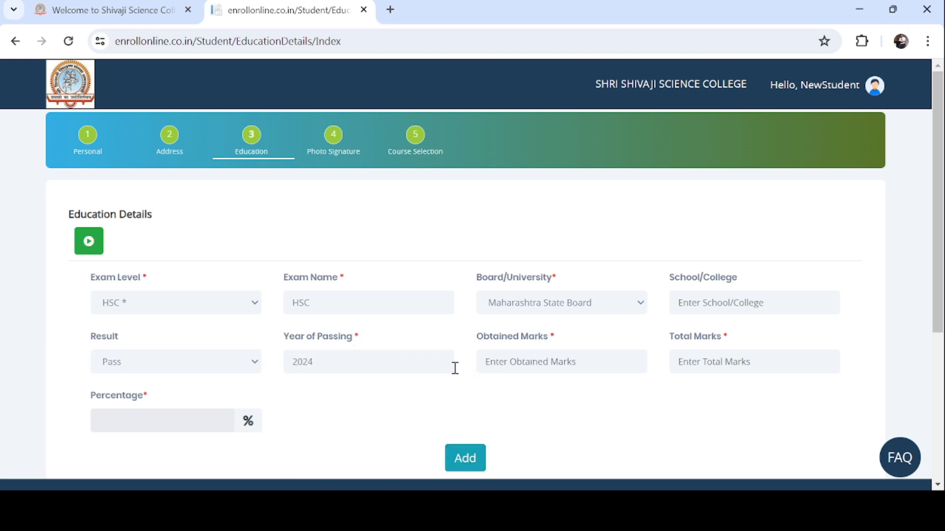
Enter 546 as the obtained marks and 600 as the total marks for the HSC exam.
left_click(530, 364)
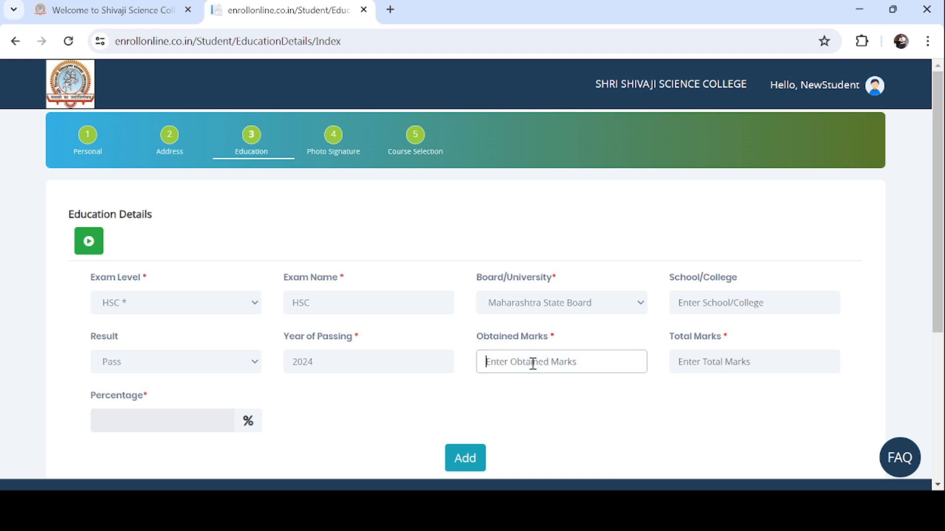
type("546")
left_click(921, 352)
left_click(728, 362)
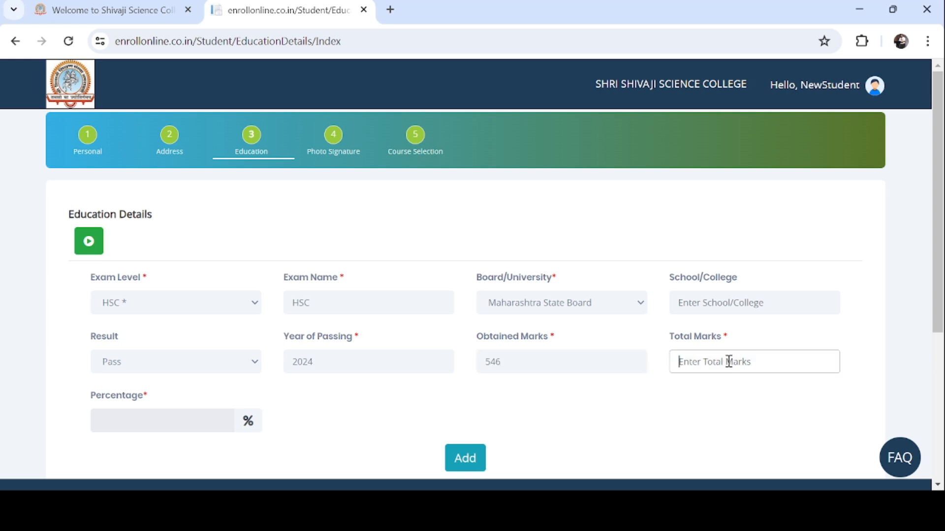
type("6")
left_click(678, 405)
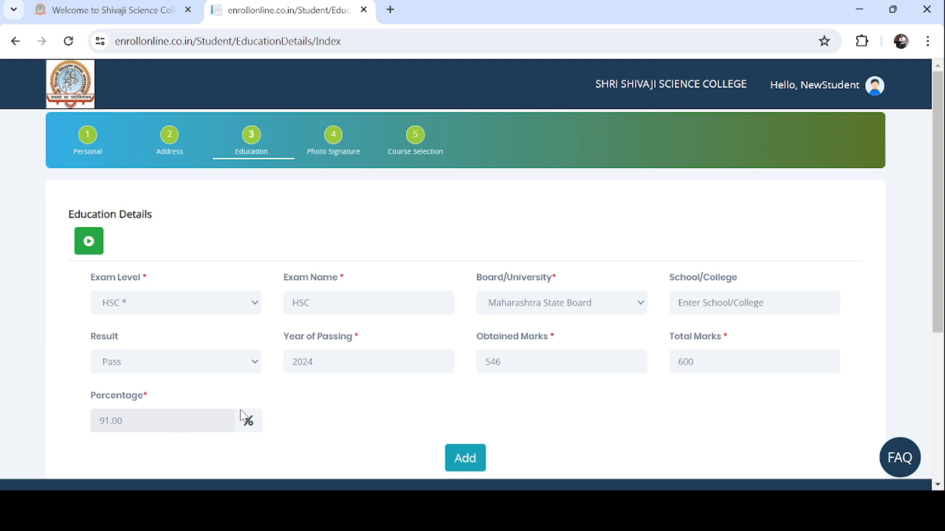
Try to add the HSC record with 546 marks to the education list and dismiss the alerts.
scroll(244, 418, "down", 1)
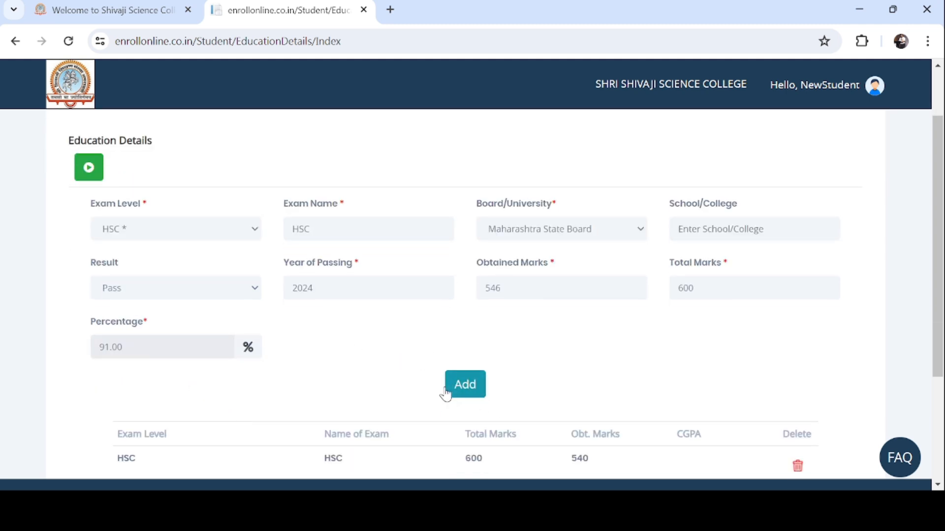
left_click(467, 389)
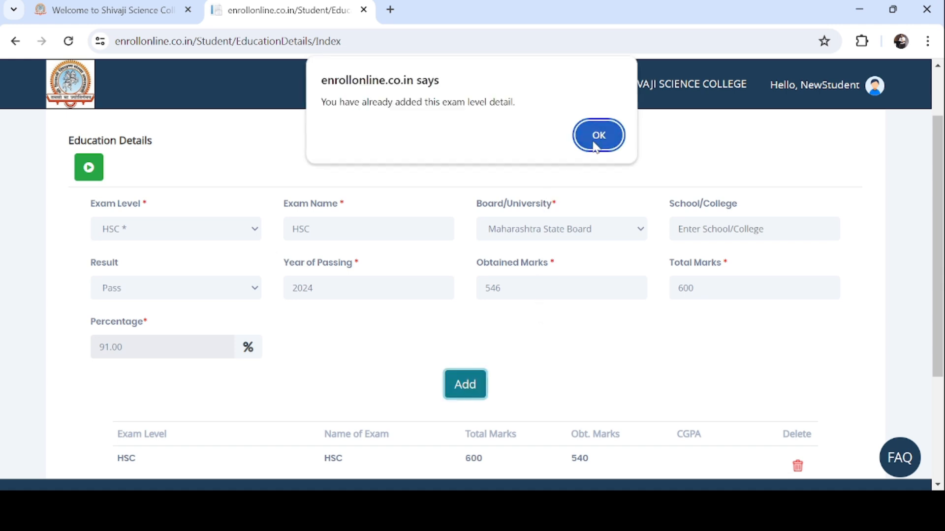
left_click(596, 147)
left_click(598, 136)
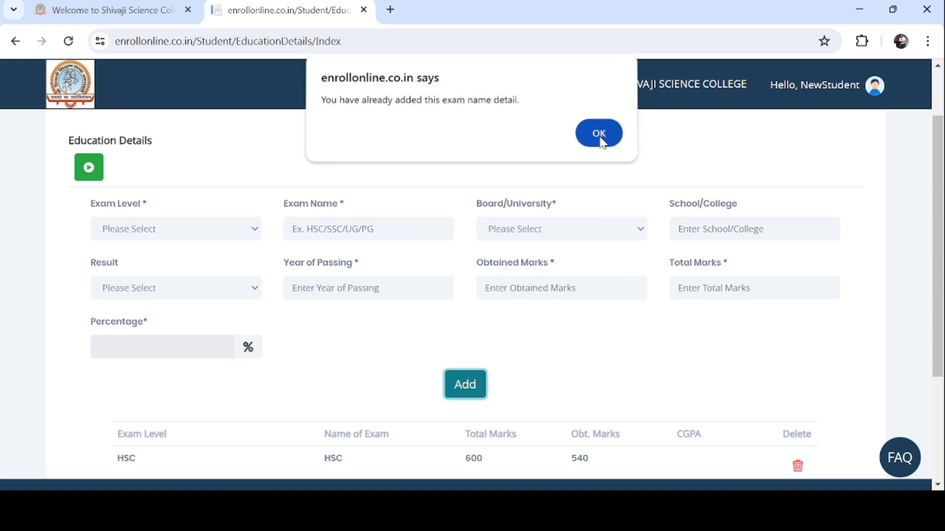
left_click(599, 136)
Delete the existing HSC record from the education list and confirm its removal.
scroll(782, 430, "down", 1)
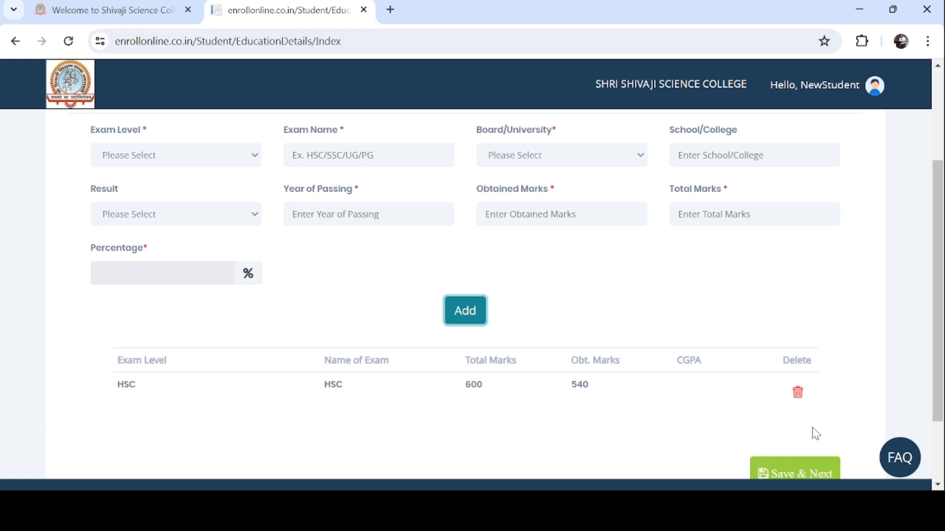
left_click(796, 396)
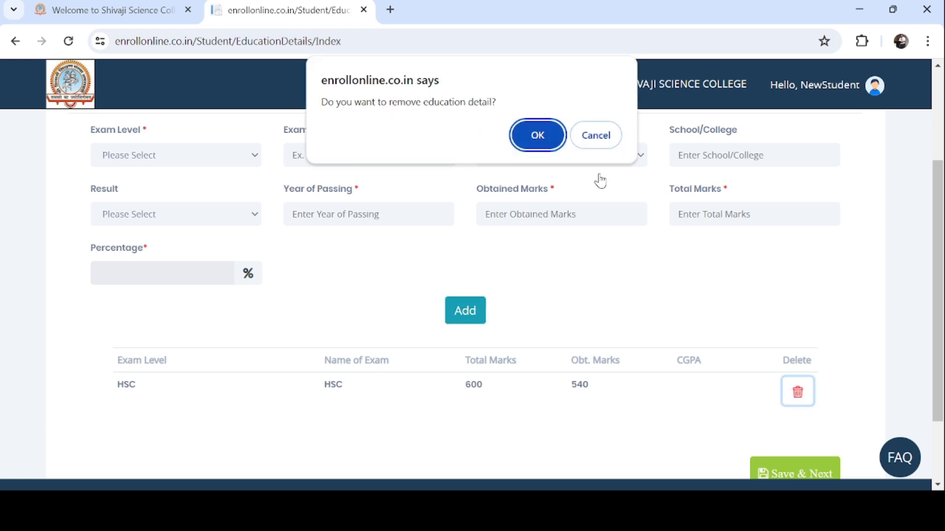
left_click(550, 141)
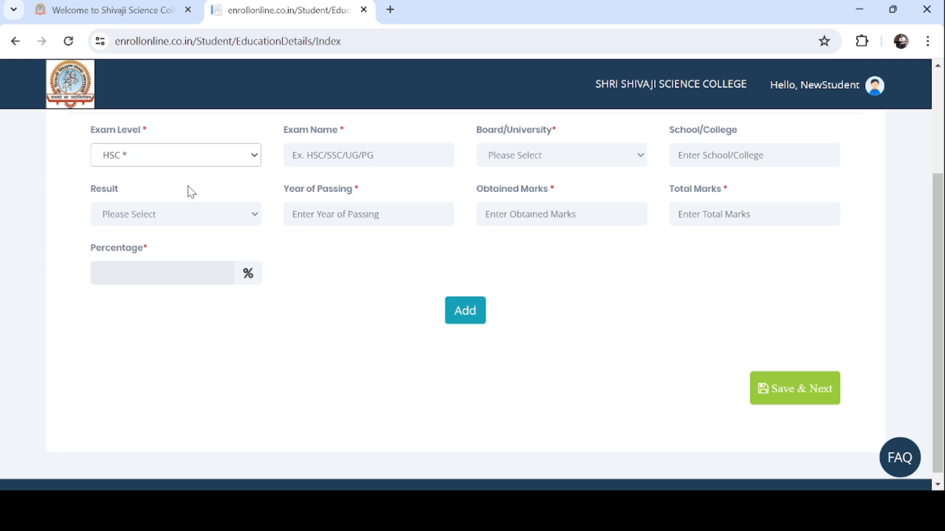
Fill in exam level HSC, exam name HSC, board Maharashtra State Board and school/college SSS for the education record.
left_click(335, 150)
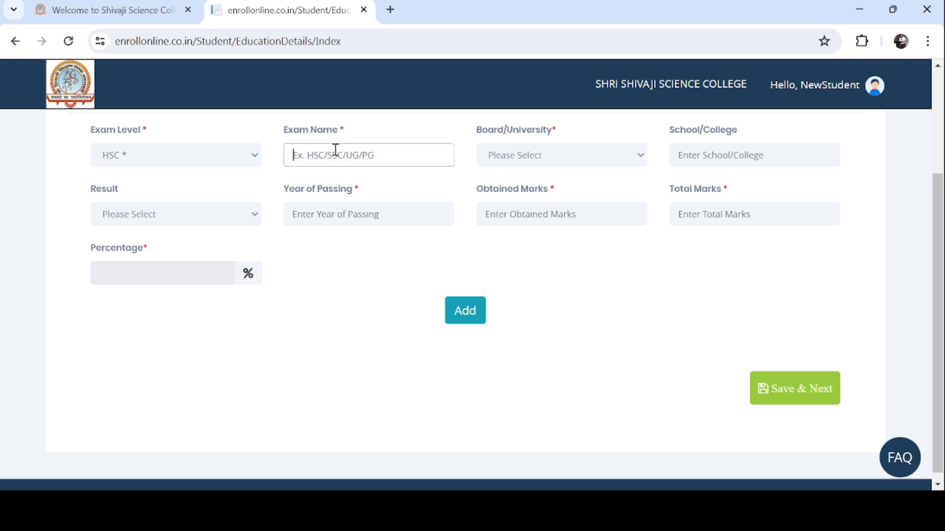
type("HSC")
key("Tab")
key("m")
left_click(737, 161)
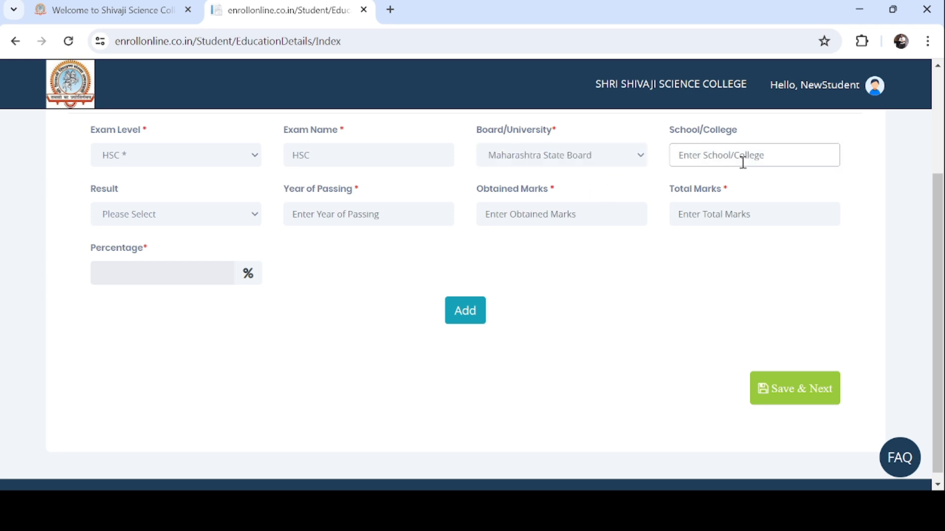
type("SSS")
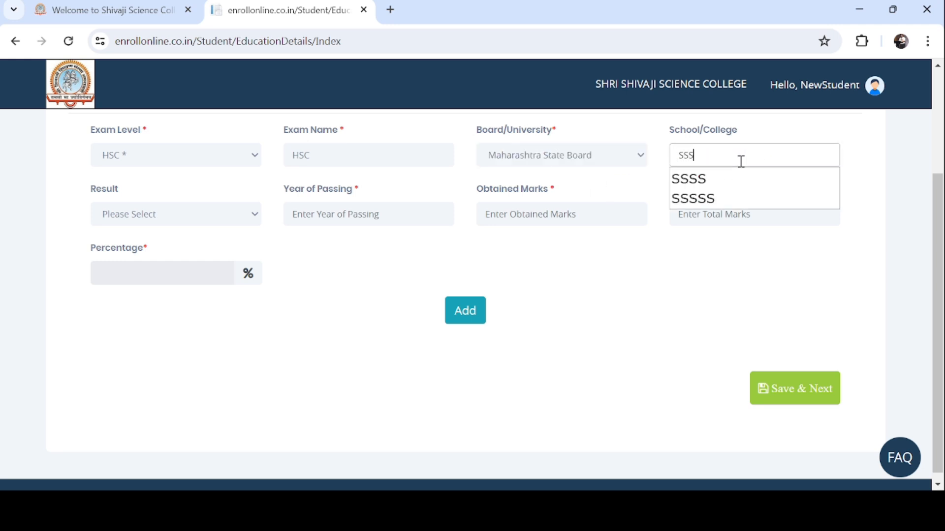
Set the record's result to Pass and its year of passing to 2024.
left_click(253, 222)
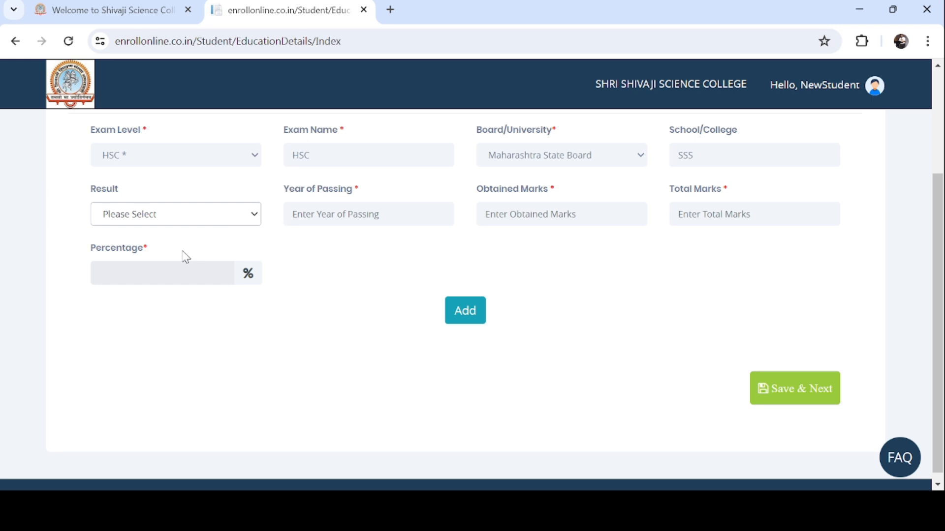
key("Down")
left_click(348, 214)
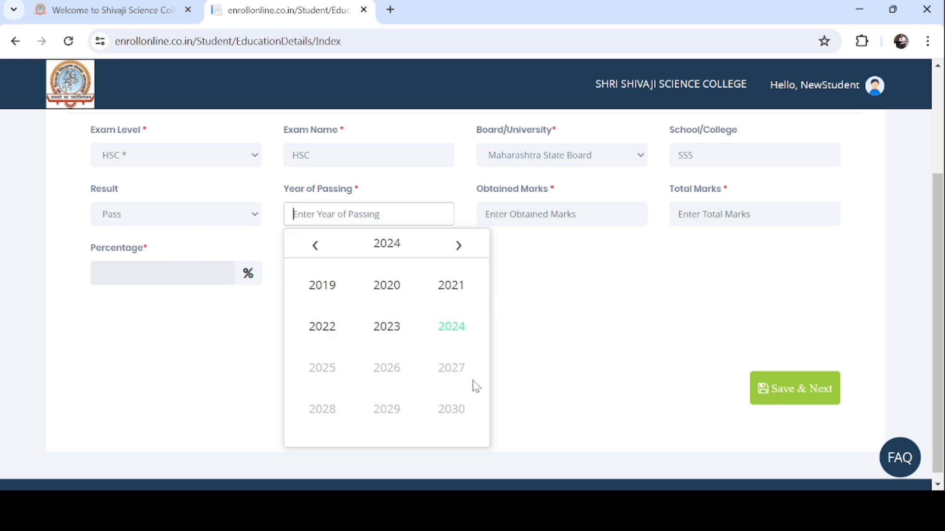
left_click(448, 329)
Enter 560 as the obtained marks and 600 as the total marks.
left_click(512, 214)
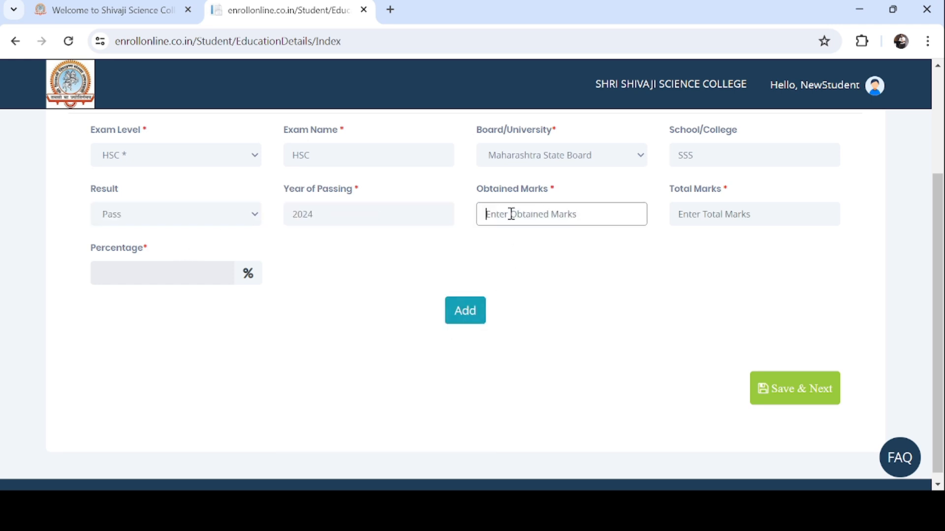
type("560")
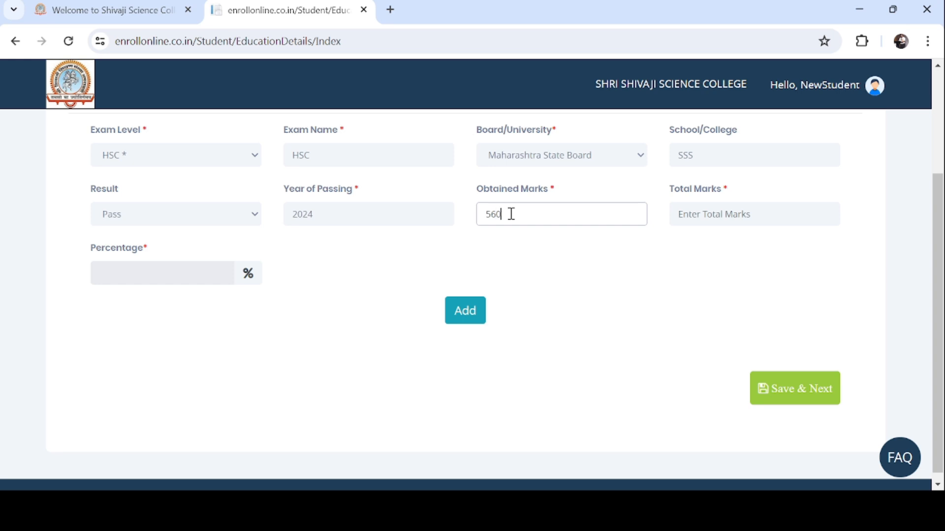
left_click(727, 213)
type("600")
left_click(317, 309)
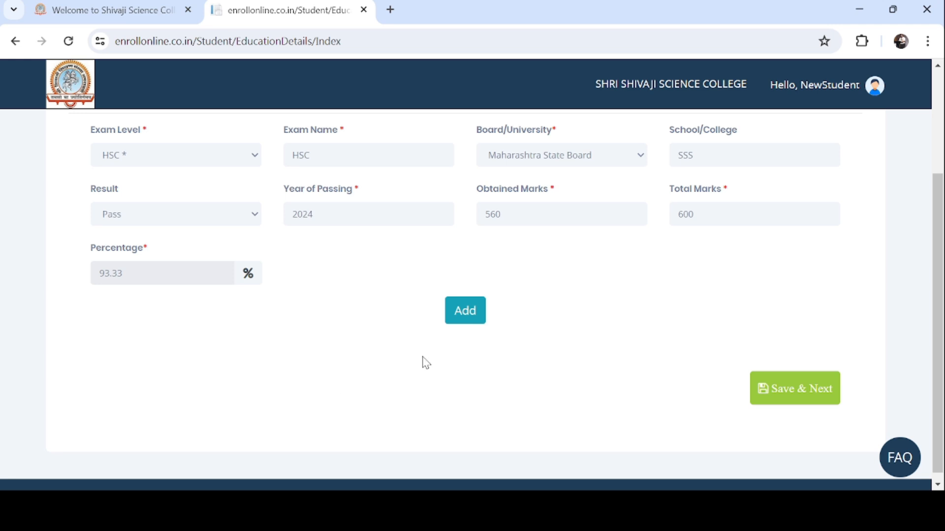
Add the completed HSC record to the education list and save the education details.
left_click(468, 312)
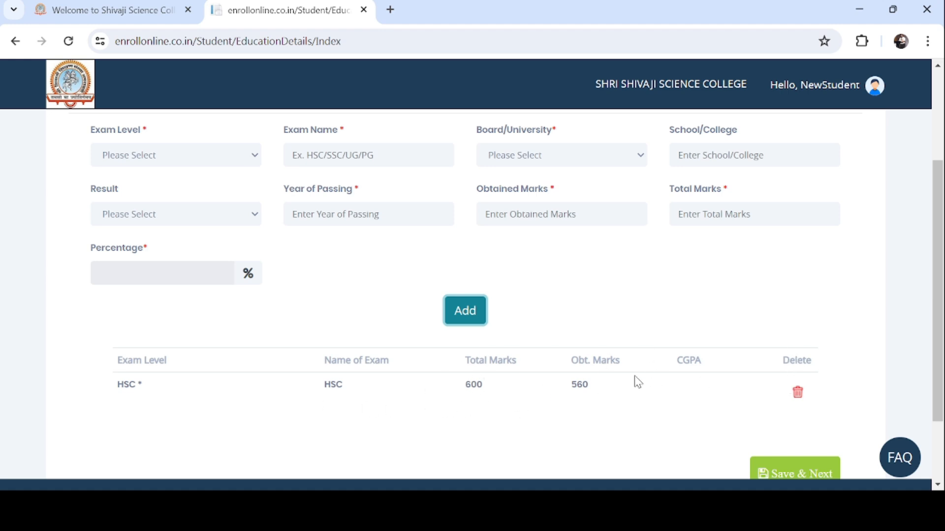
scroll(630, 386, "down", 2)
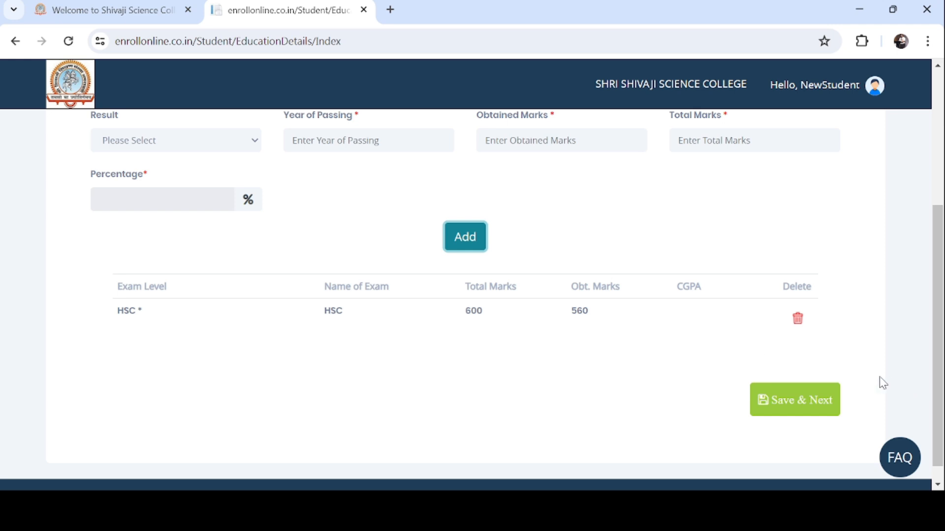
left_click(803, 404)
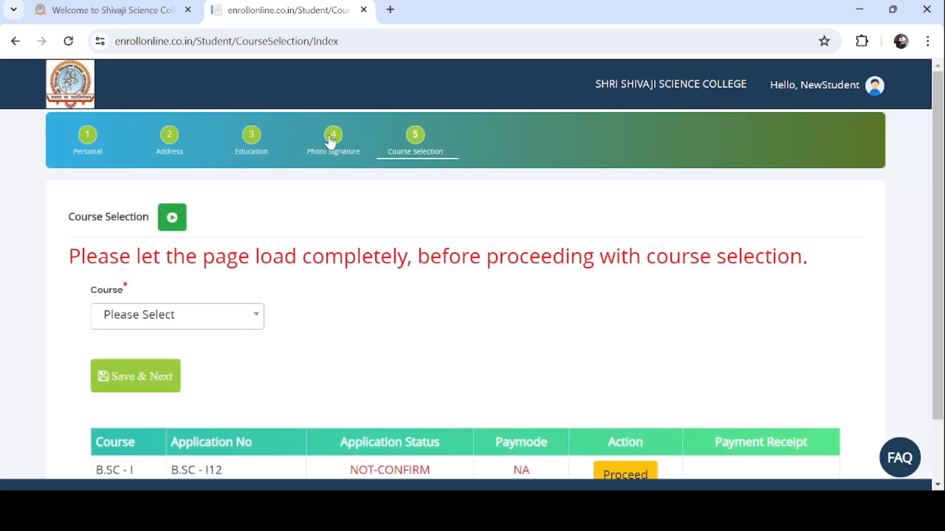
Open the Photo Signature section and upload the student photo from an image file.
left_click(331, 138)
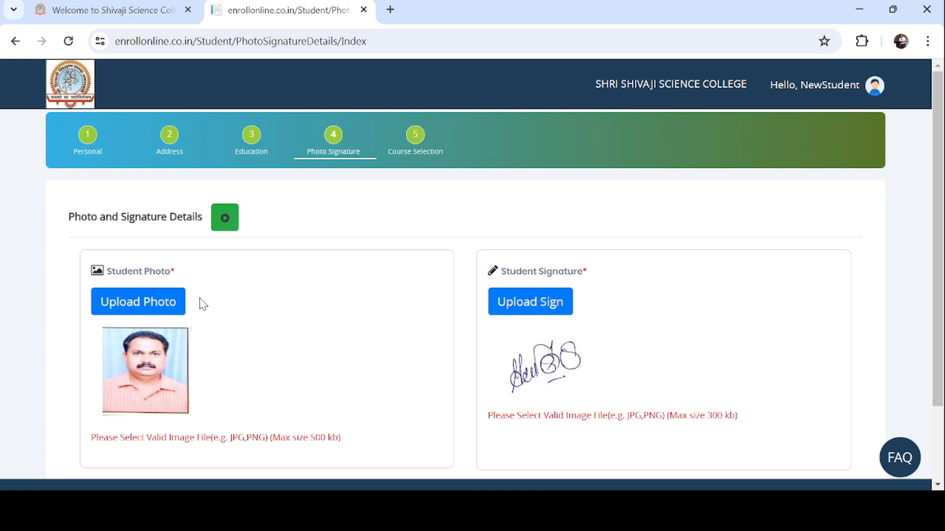
scroll(201, 306, "down", 2)
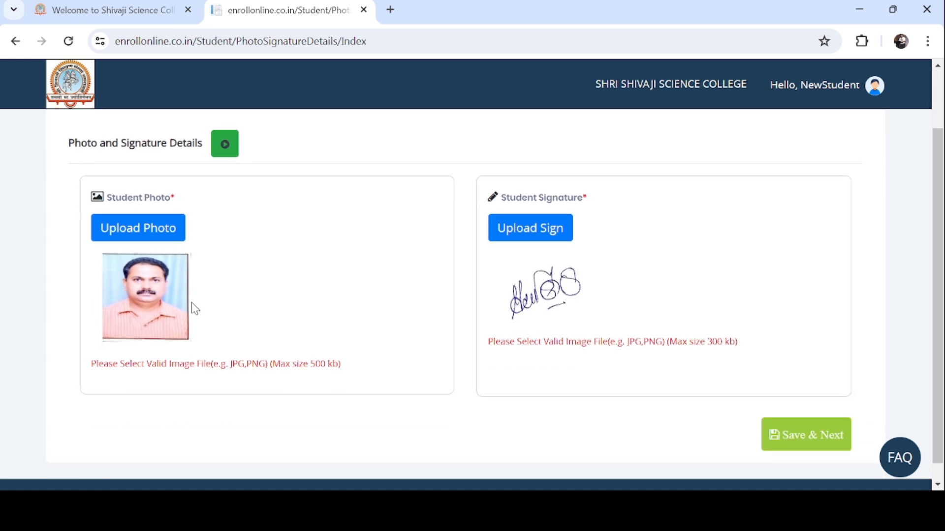
left_click(128, 231)
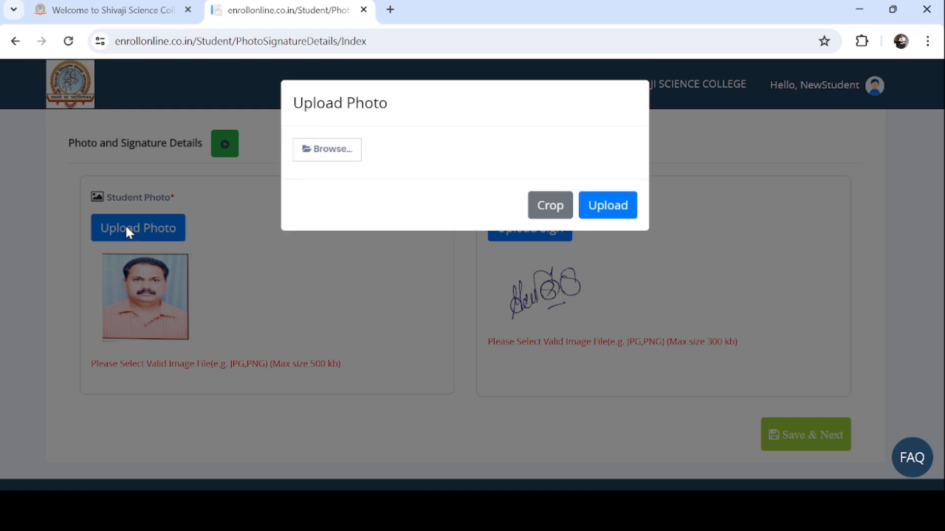
left_click(330, 156)
left_click(614, 455)
left_click(605, 205)
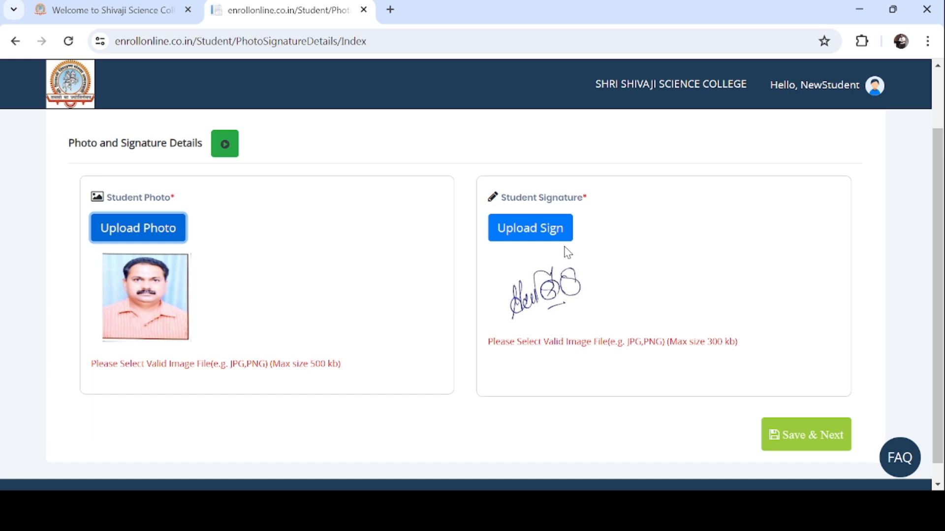
Upload the student signature image and save the photo and signature details.
left_click(529, 236)
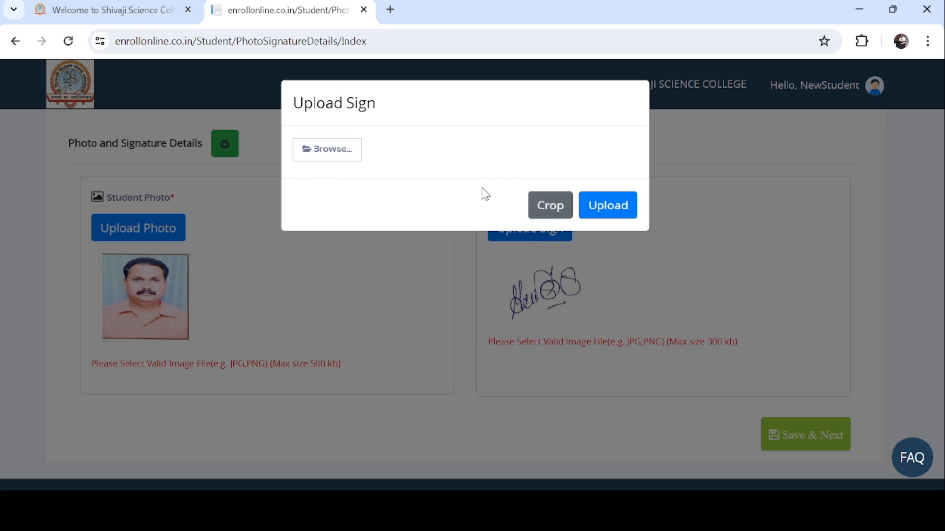
left_click(338, 148)
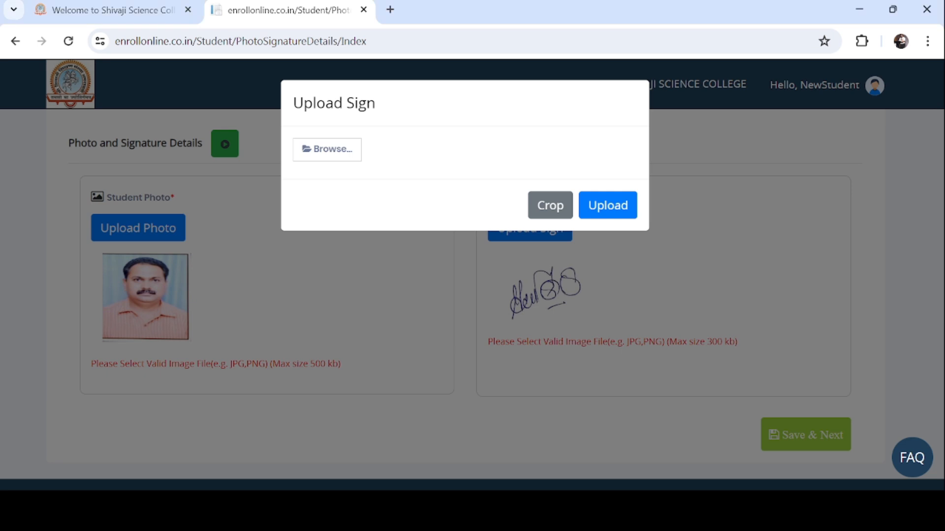
left_click(608, 206)
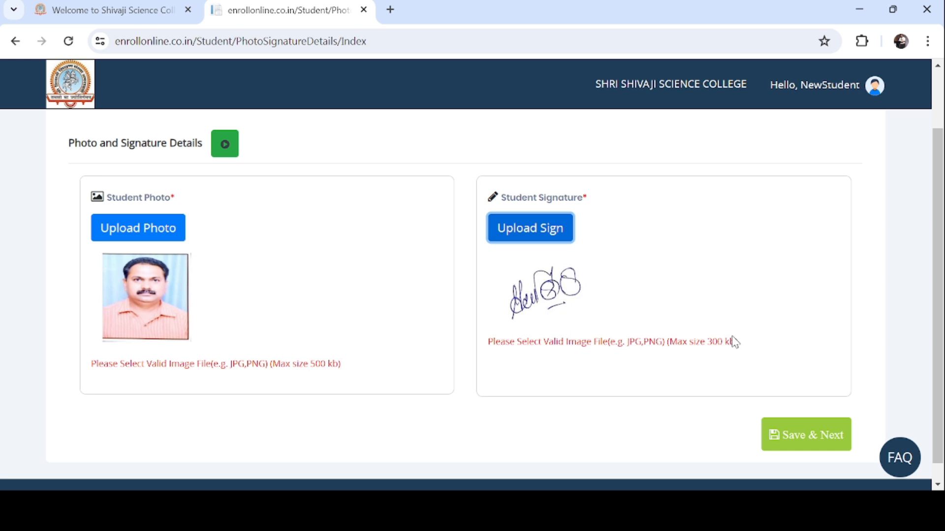
left_click(804, 443)
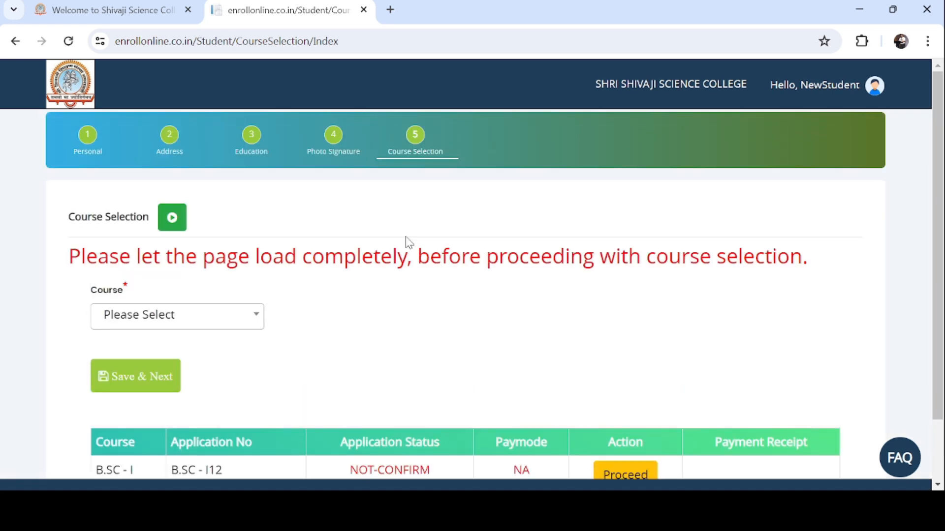
Choose B.SC - I as the course in the Course Selection section and save the selection.
left_click(415, 141)
scroll(246, 296, "down", 2)
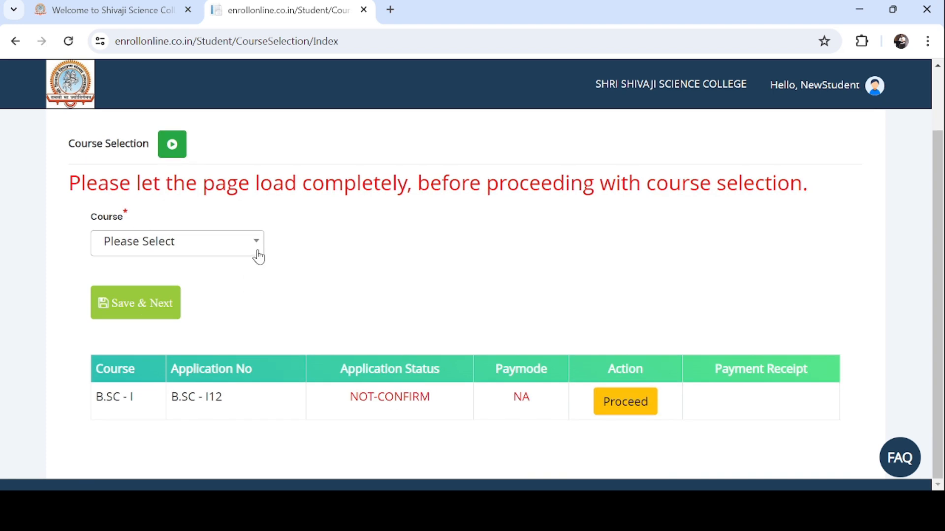
left_click(258, 249)
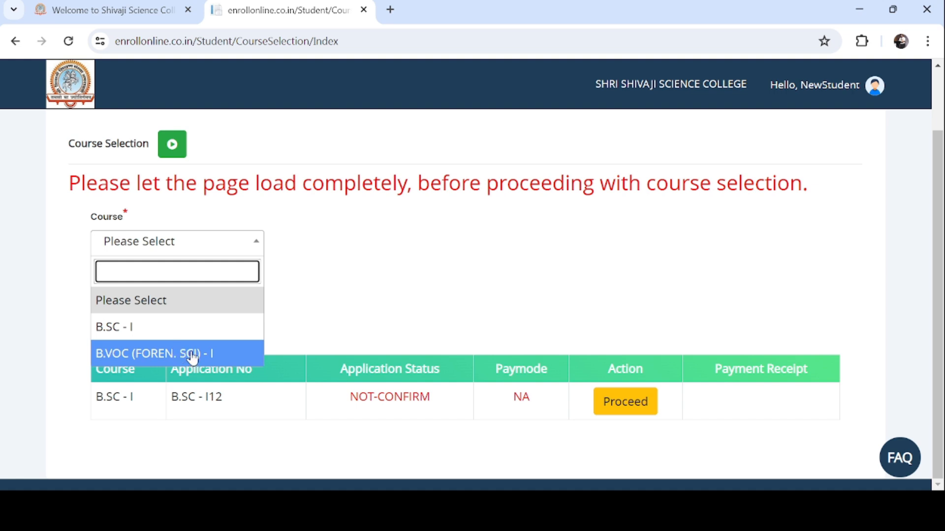
left_click(114, 330)
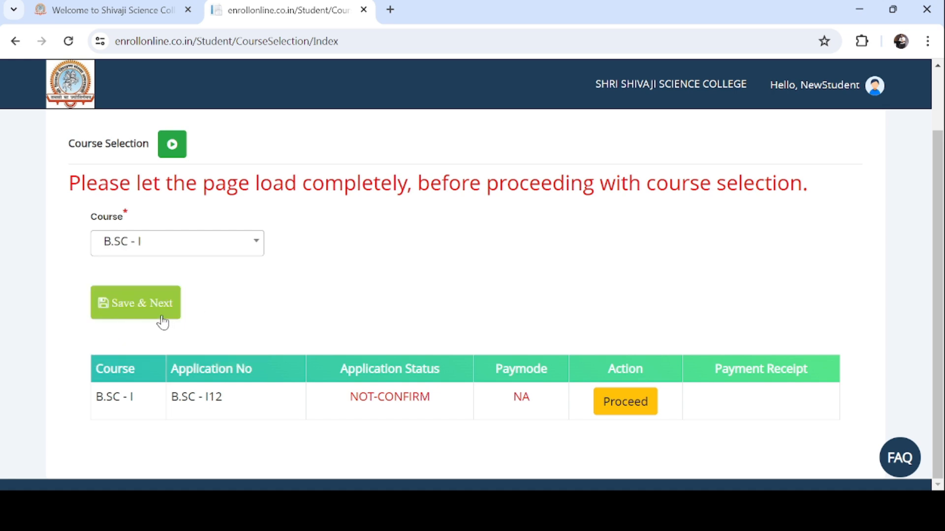
left_click(127, 313)
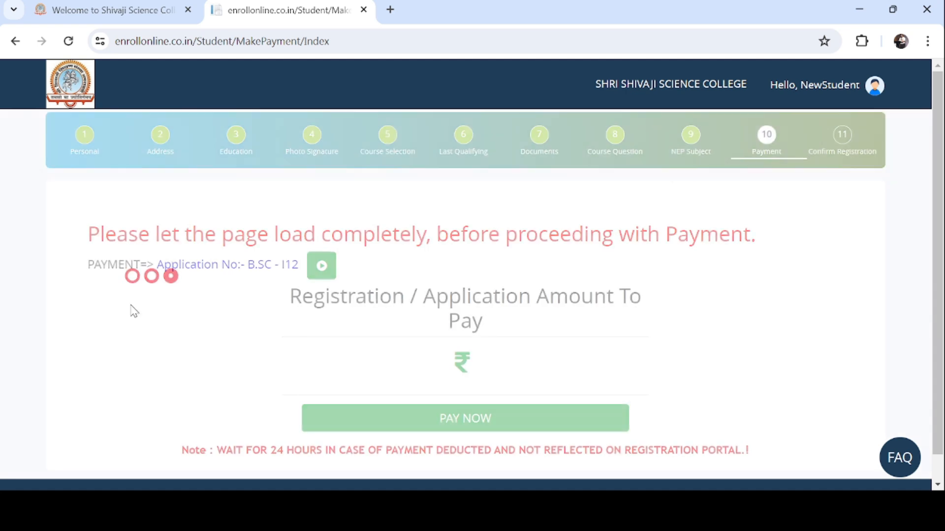
Open the Last Qualifying section and check the exam details and the obtained marks for Biology.
left_click(466, 139)
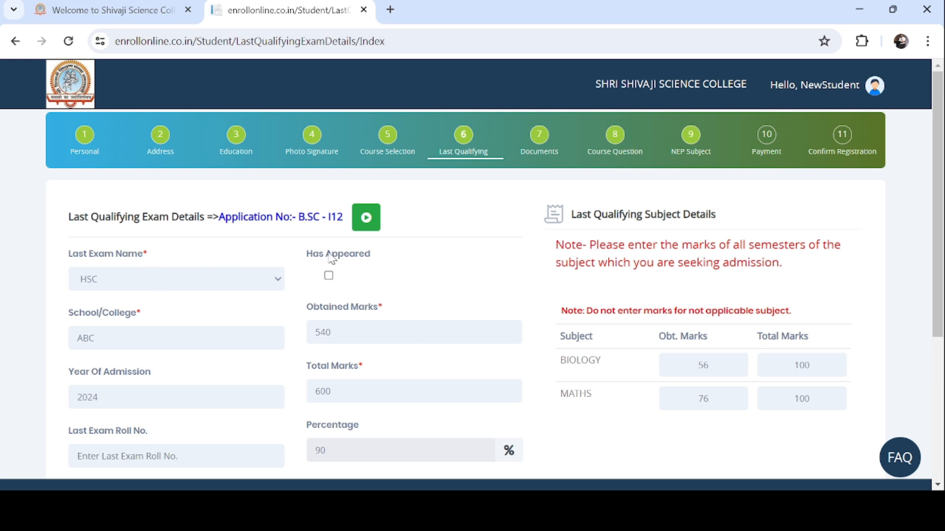
scroll(564, 394, "down", 1)
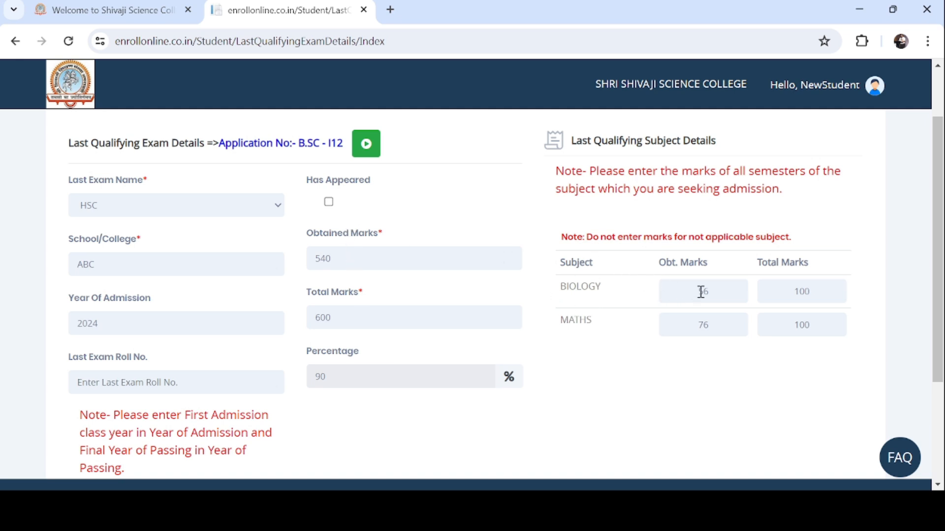
left_click(728, 292)
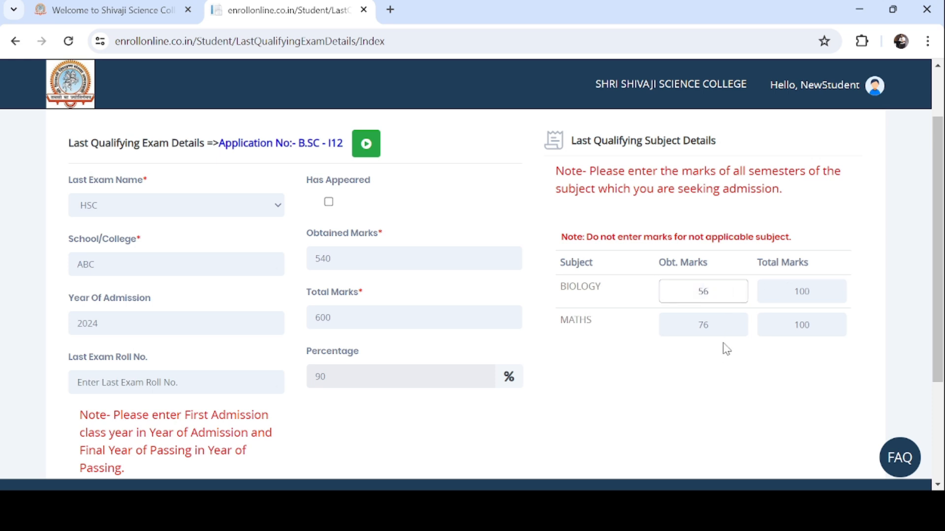
Review the Biology and Maths marks in the last qualifying subject details and save the section.
left_click(582, 320)
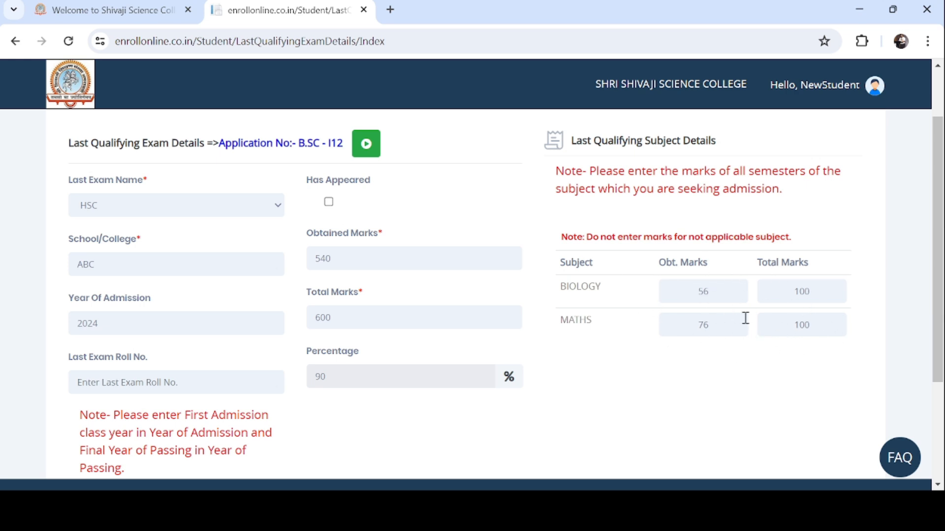
scroll(638, 347, "down", 3)
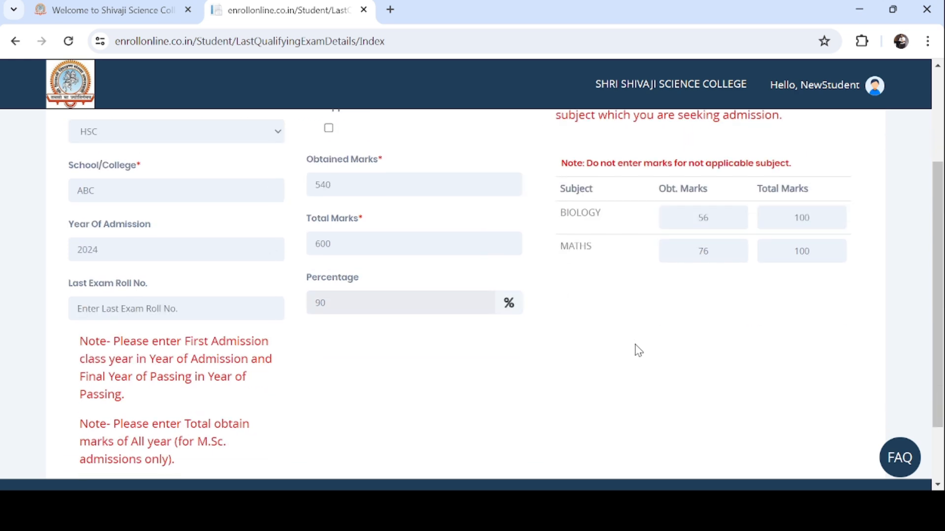
left_click(808, 410)
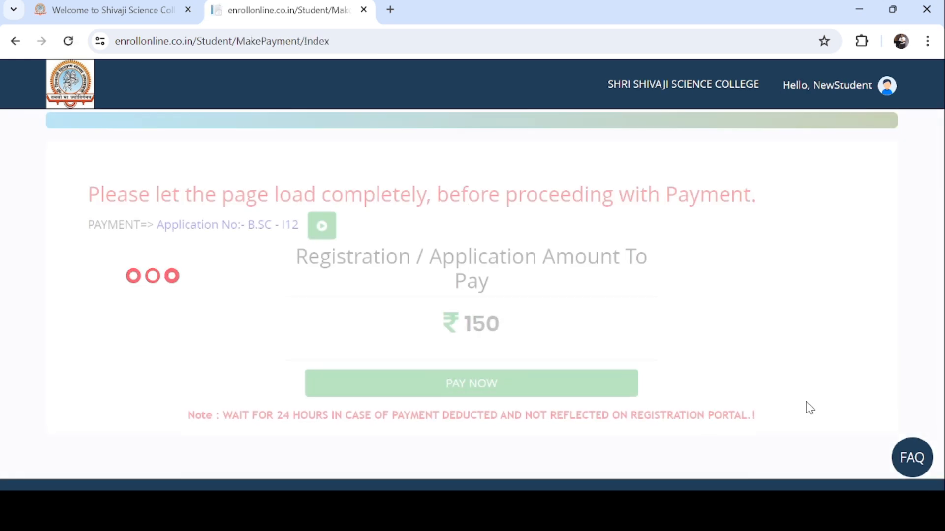
Open the Documents section, choose AADHAR CARD as the document name, browse for its file, and save the section.
left_click(538, 144)
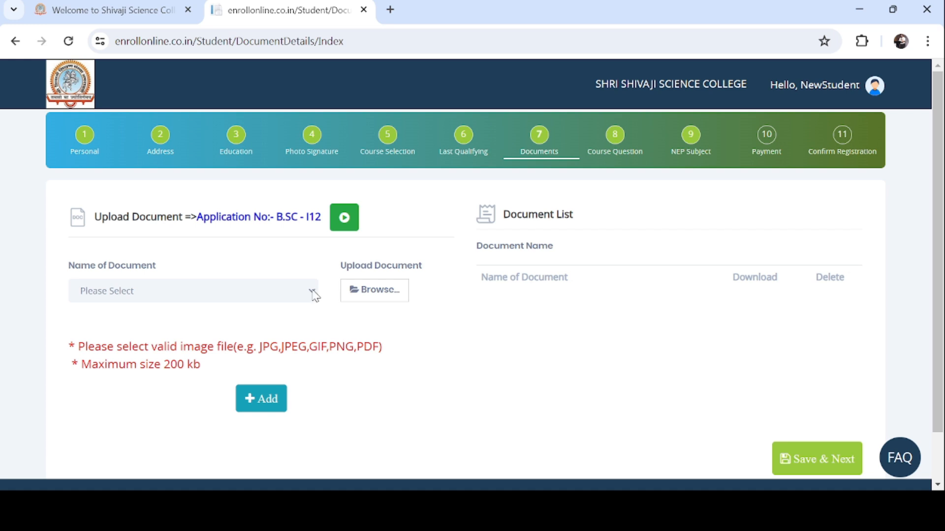
left_click(226, 323)
left_click(392, 294)
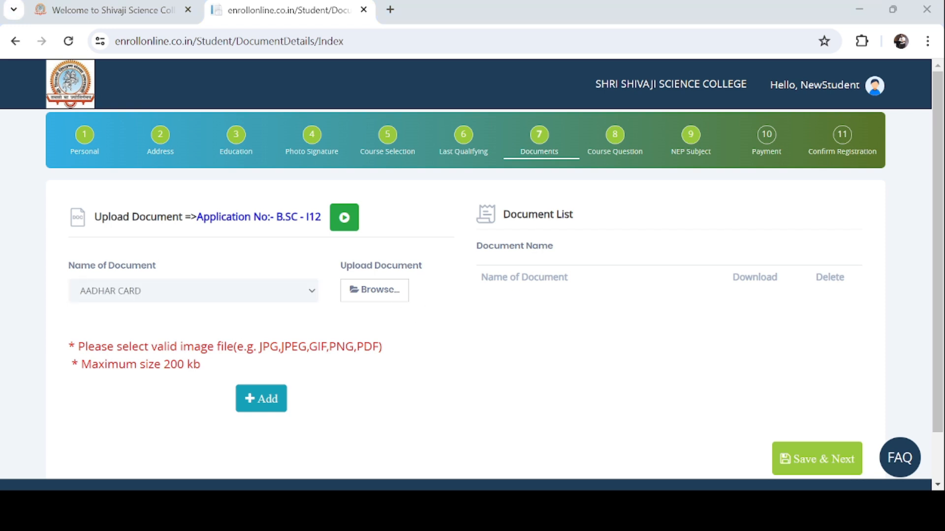
left_click(642, 465)
left_click(817, 460)
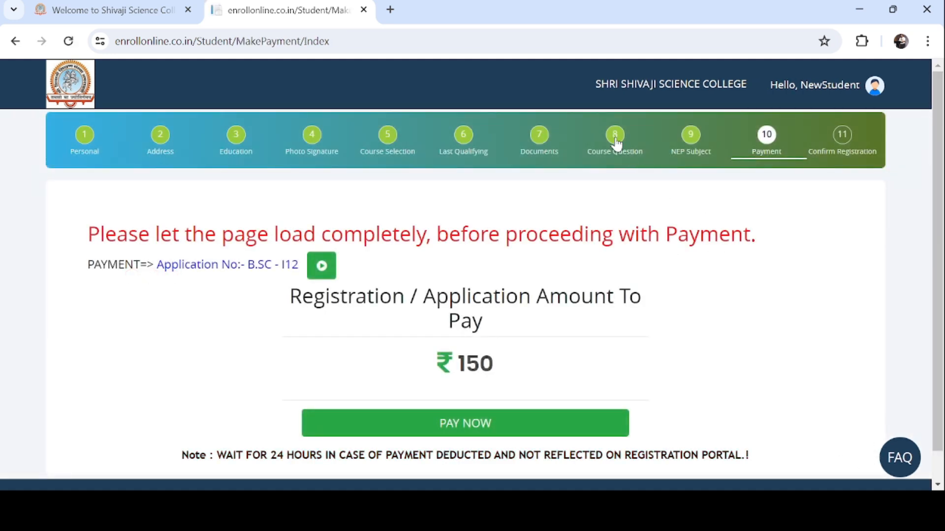
Answer the Course Question with the HSSC Physics, Chemistry and Mathematics option and save the answer.
left_click(615, 139)
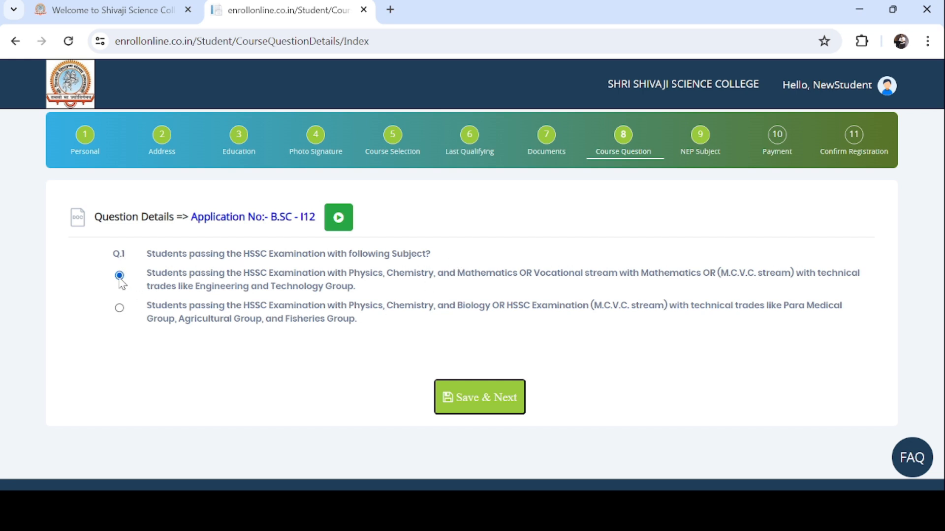
left_click(120, 310)
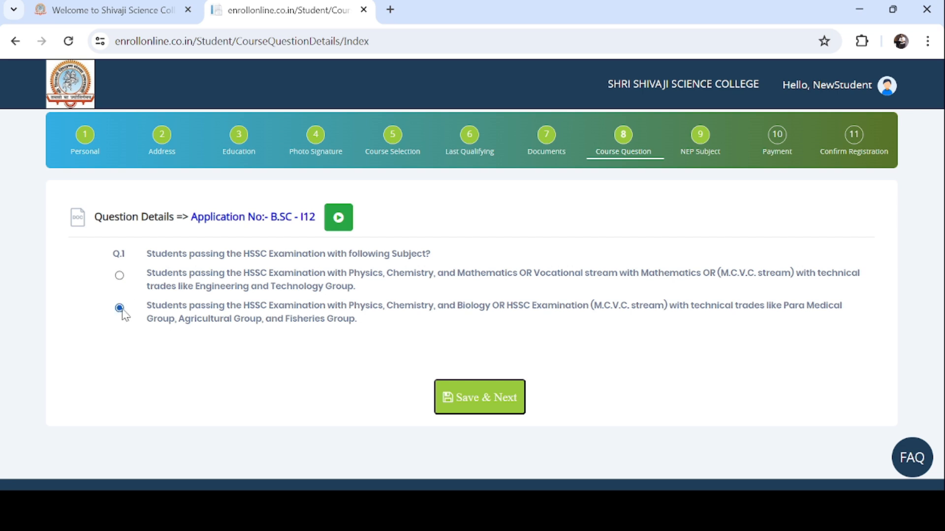
left_click(119, 276)
left_click(457, 399)
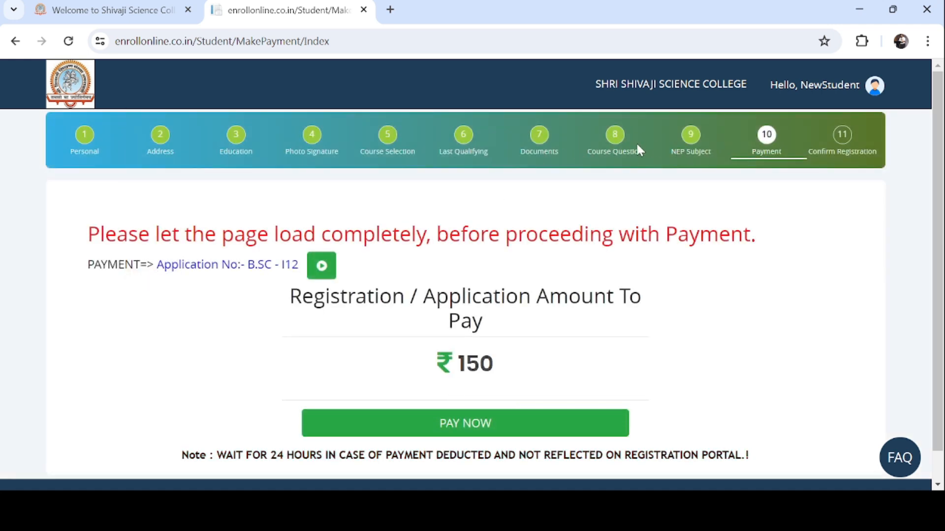
left_click(623, 144)
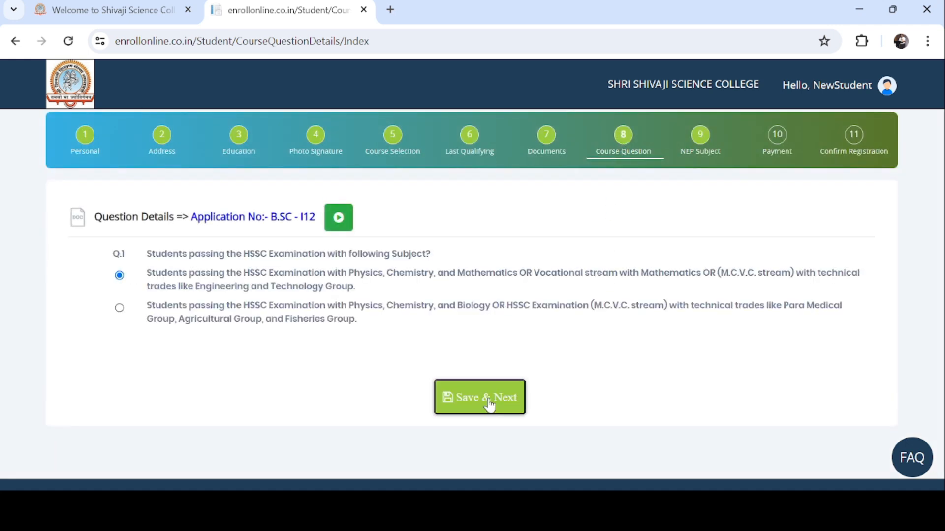
left_click(489, 402)
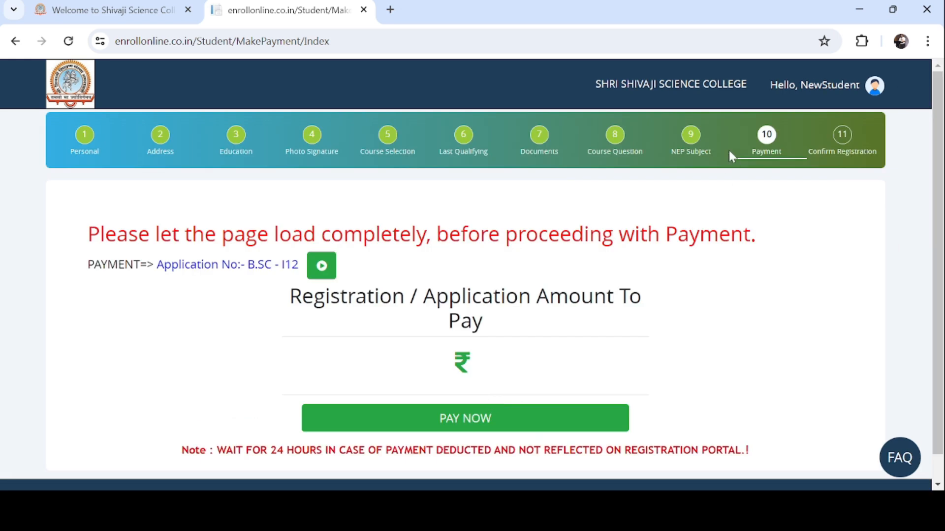
Open the NEP Subject section and delete the Chemistry, Maths and Computer Science major preferences.
left_click(698, 140)
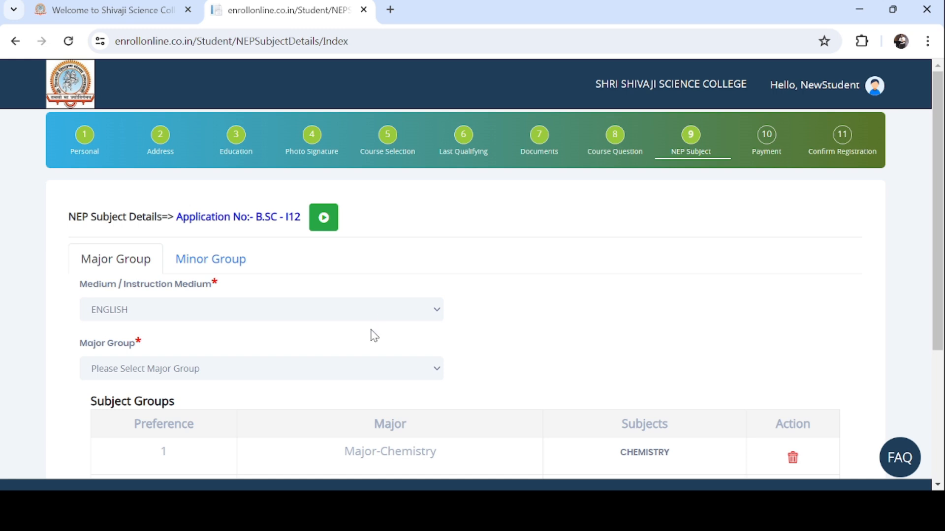
scroll(374, 335, "down", 1)
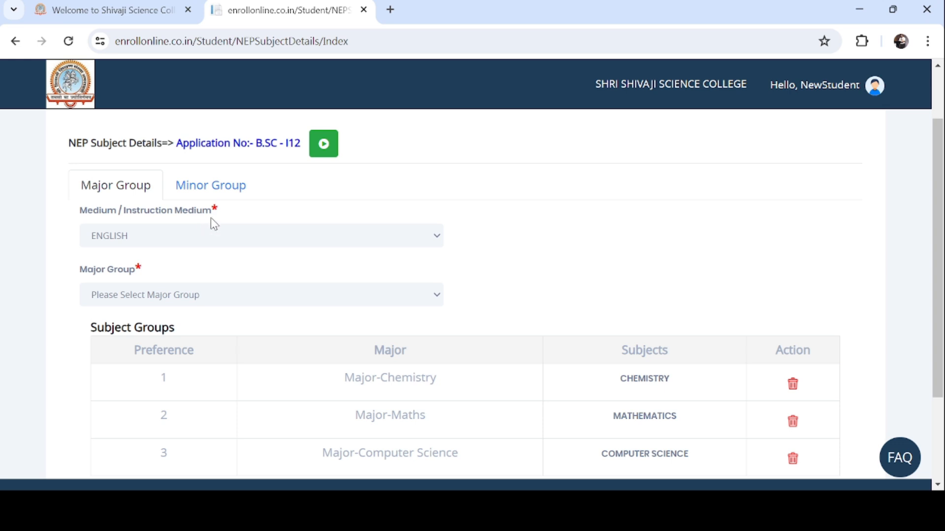
scroll(837, 380, "down", 2)
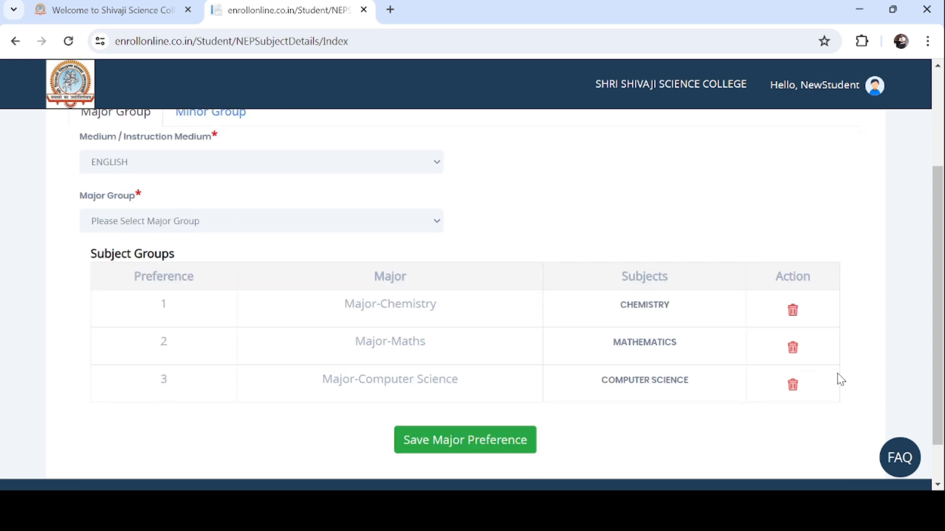
left_click(794, 311)
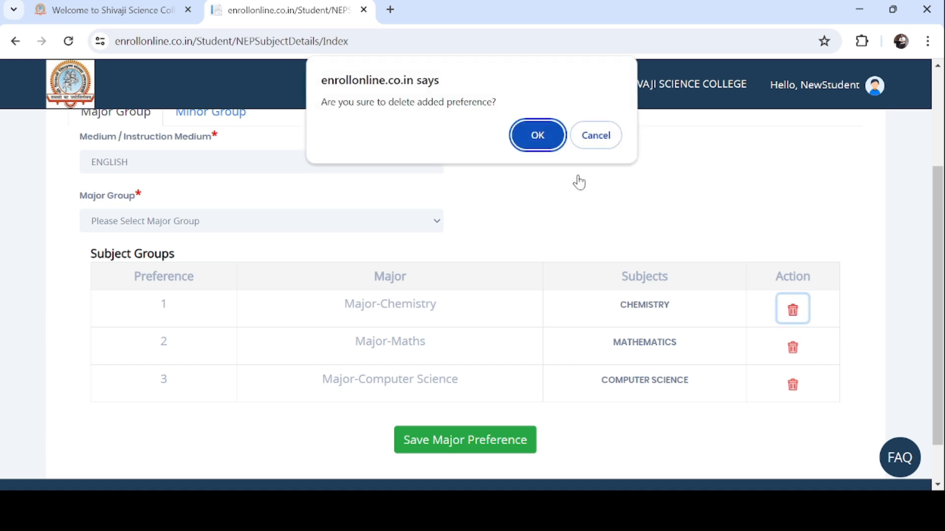
left_click(541, 140)
left_click(792, 310)
left_click(541, 143)
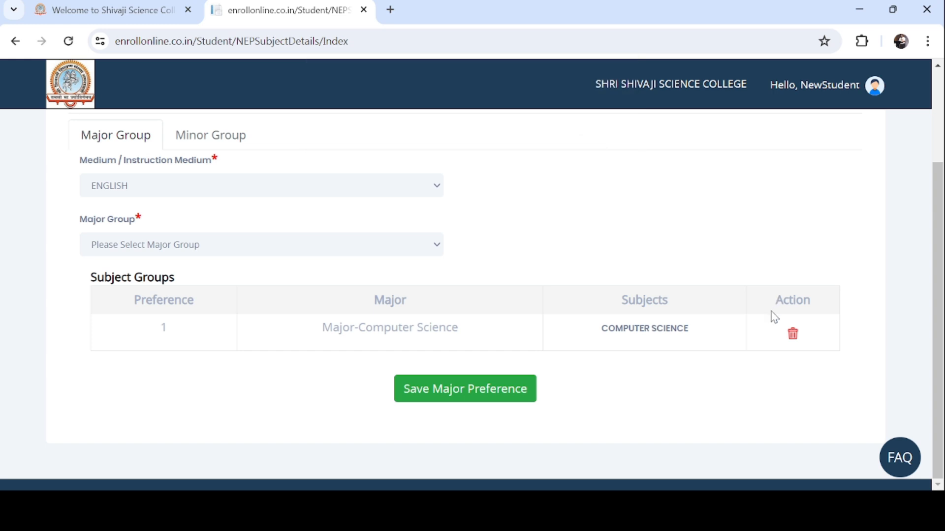
left_click(792, 332)
left_click(537, 135)
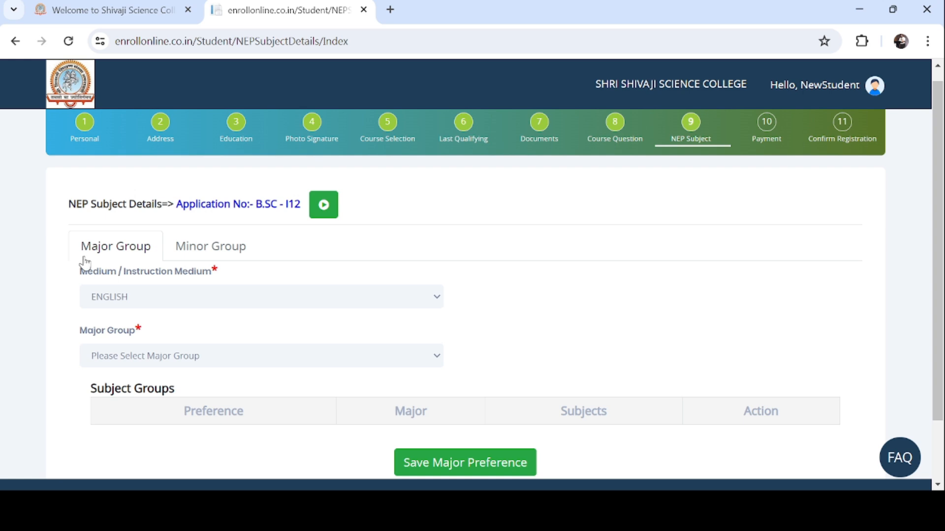
Add Major-Computer Science with the subject COMPUTER SCIENCE(CR-1.00) as the first major preference.
scroll(103, 250, "down", 1)
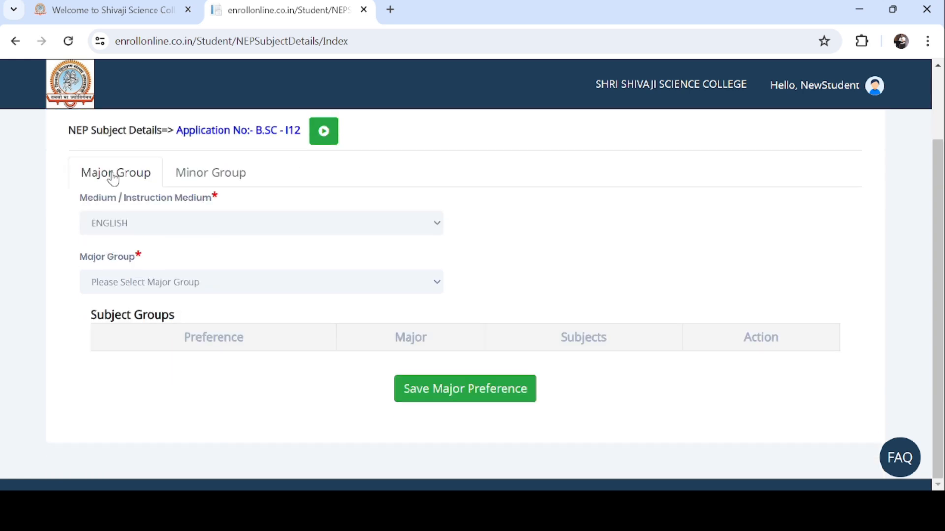
left_click(439, 232)
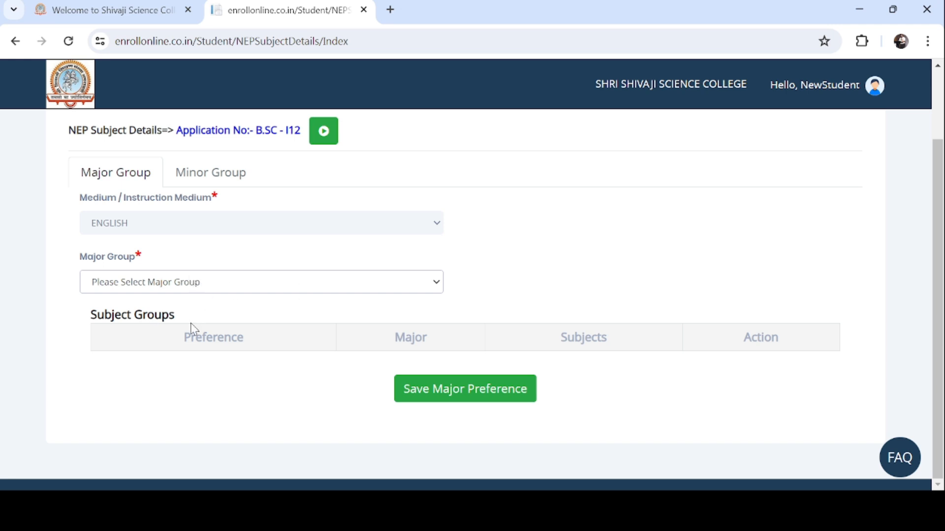
left_click(183, 353)
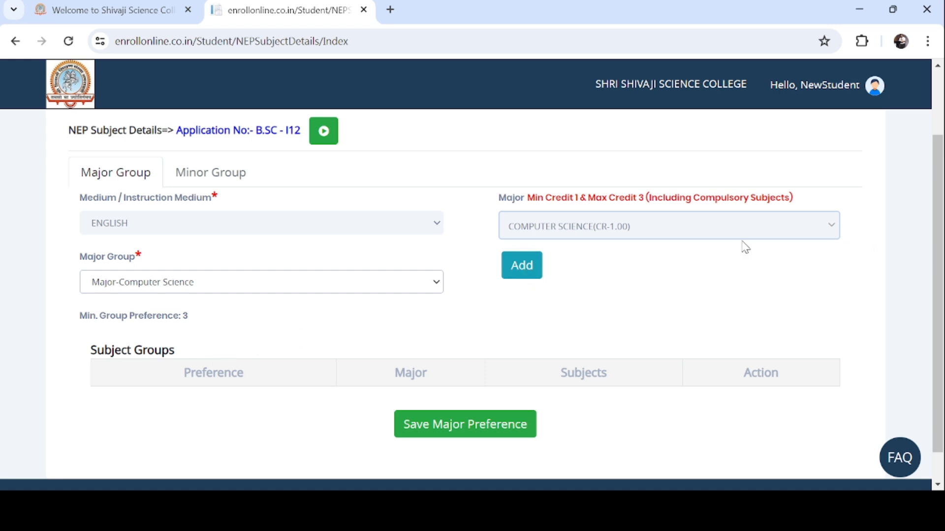
left_click(697, 230)
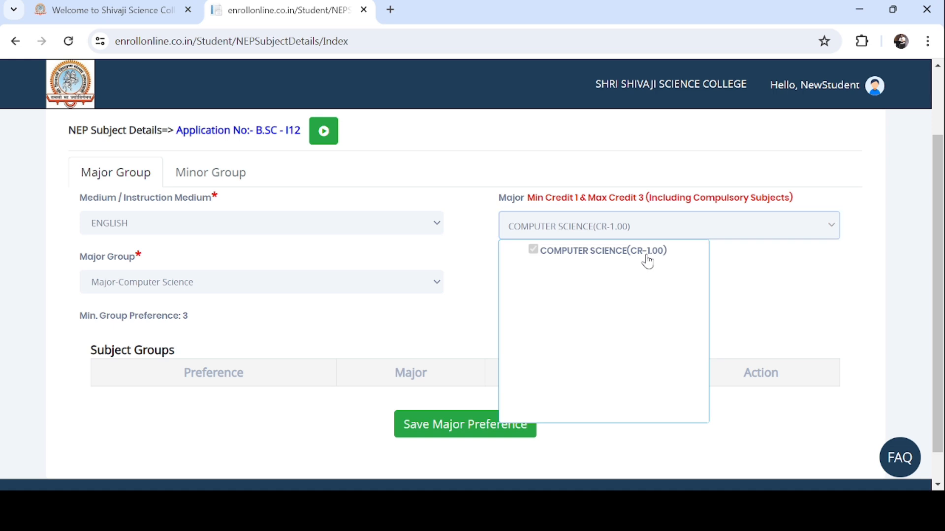
left_click(753, 267)
left_click(521, 265)
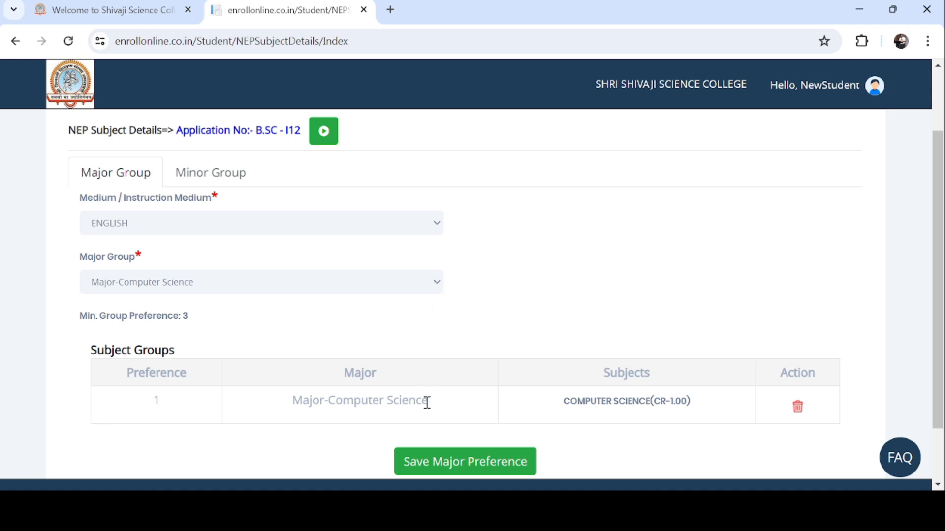
Add Major-Botany with the subject BOTANY(CR-1.00) as the second major preference.
left_click(437, 285)
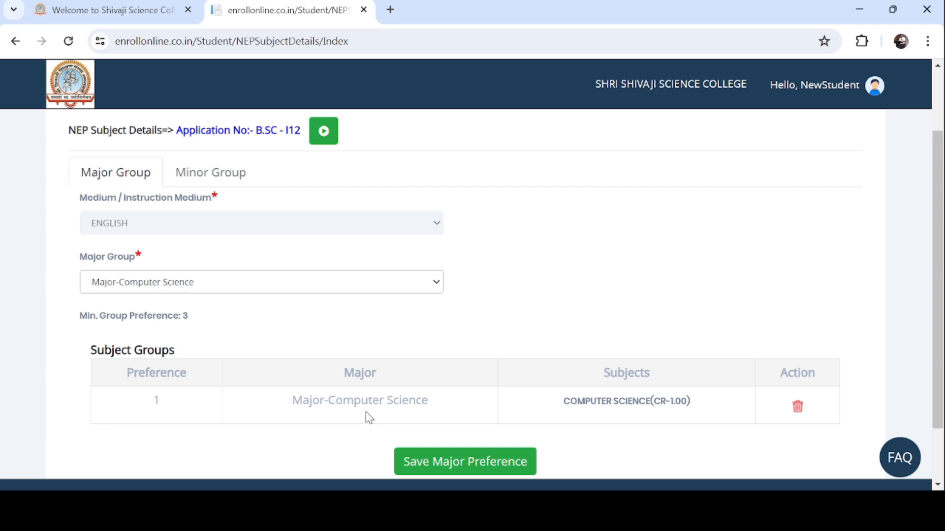
left_click(306, 442)
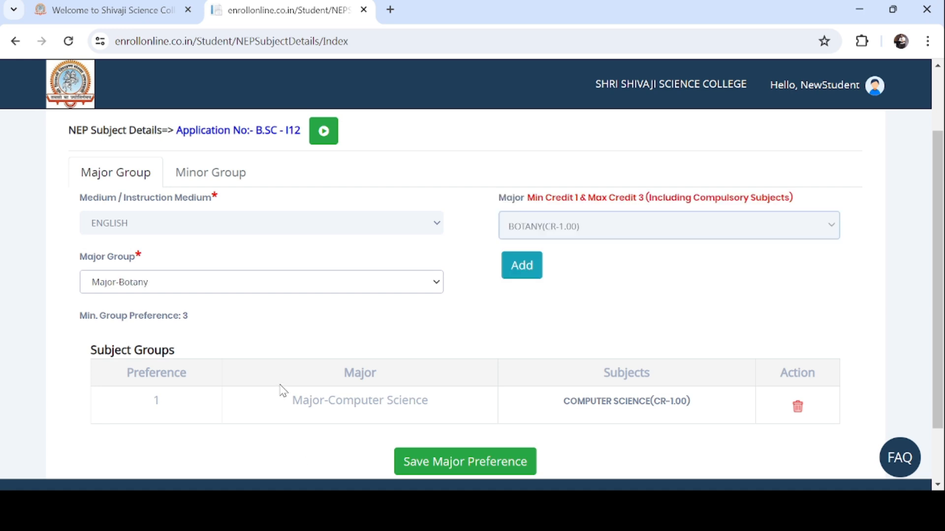
left_click(524, 270)
scroll(517, 293, "down", 2)
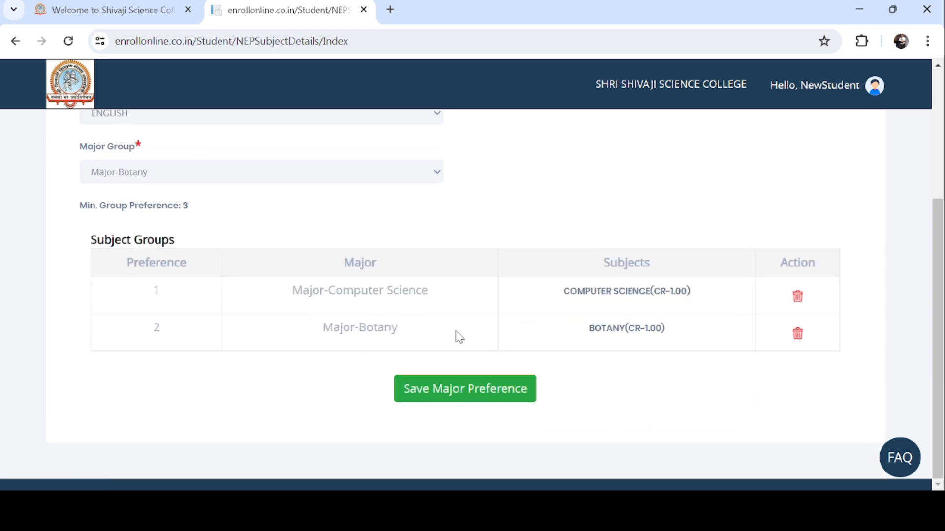
Add Major-Chemistry with the subject CHEMISTRY(CR-1.00) as the third major preference and save the major preferences.
scroll(456, 337, "up", 2)
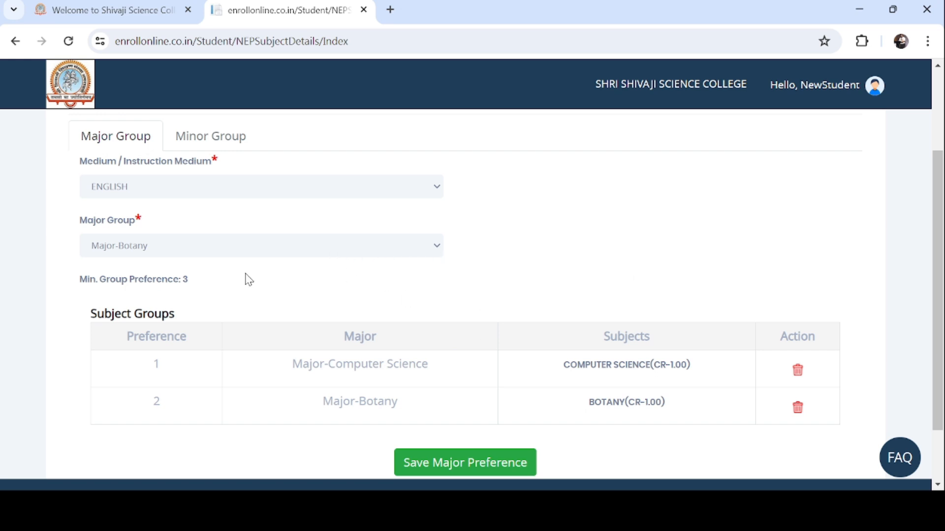
left_click(437, 248)
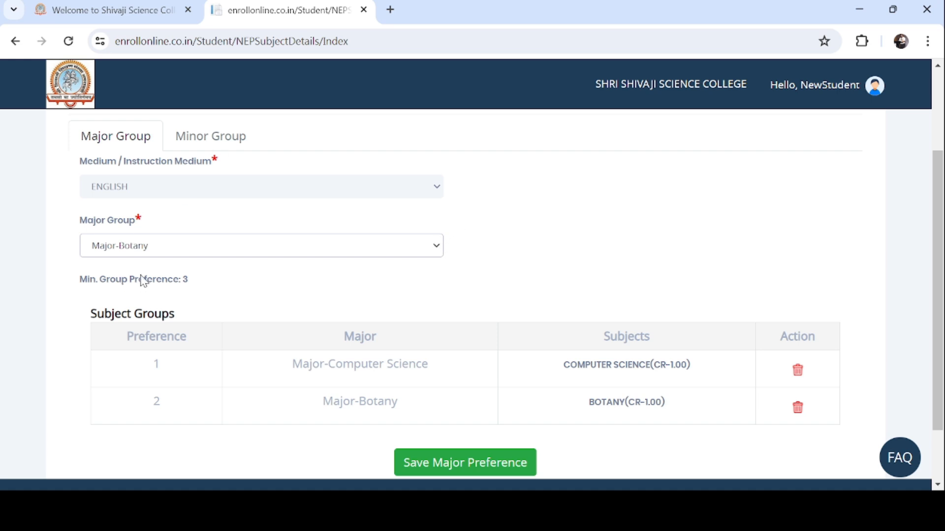
key("Down")
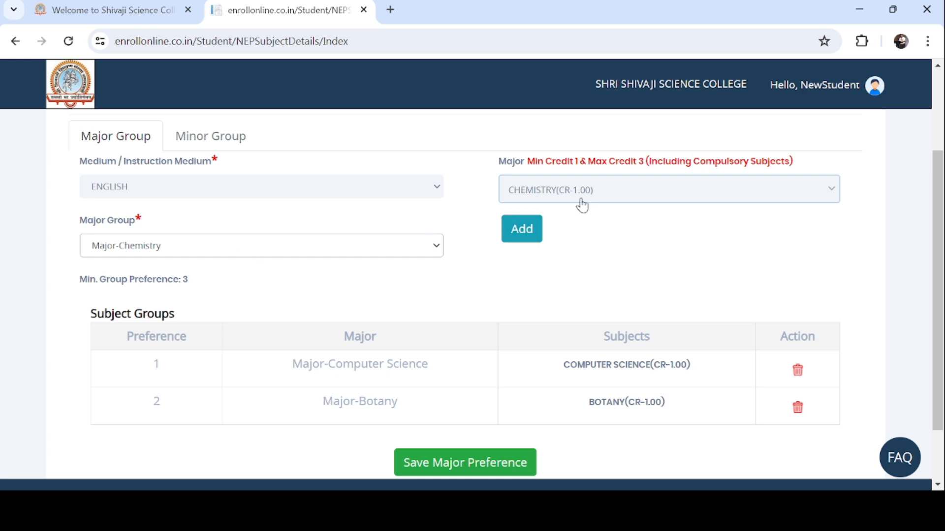
left_click(533, 241)
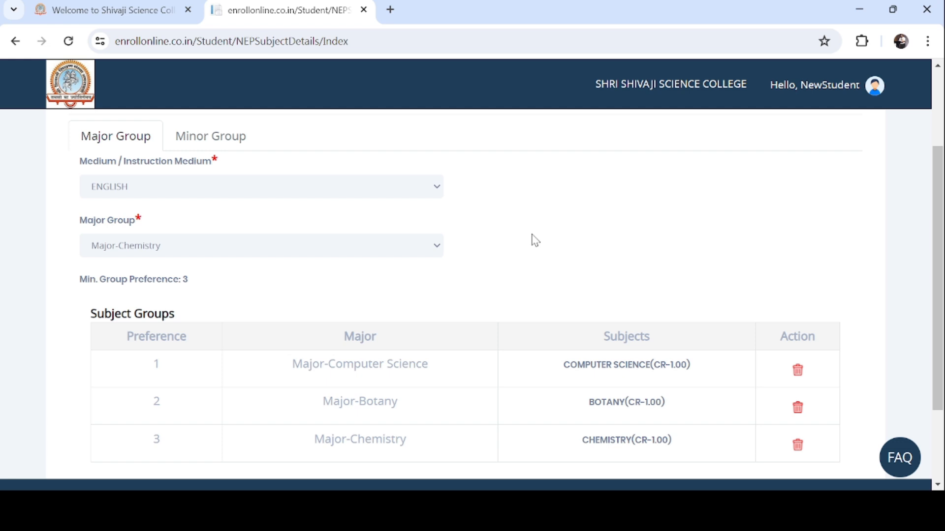
scroll(542, 256, "down", 2)
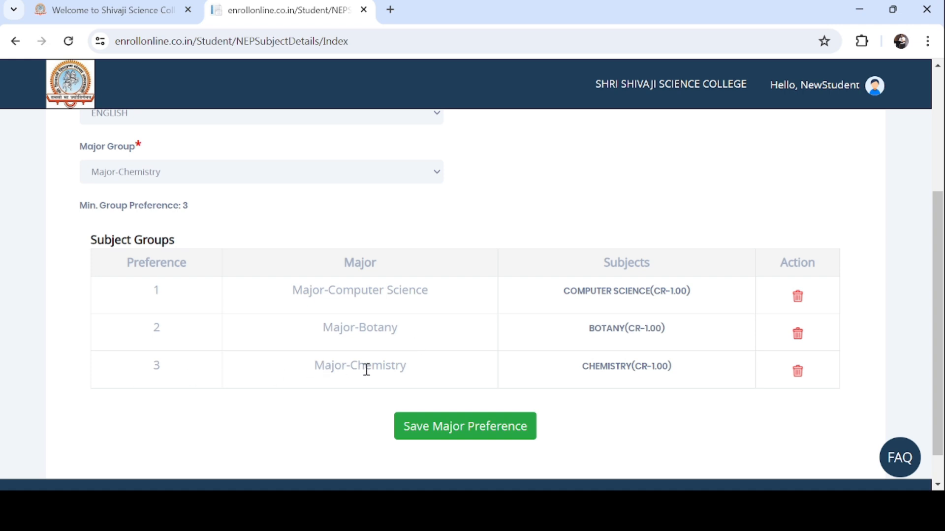
left_click(483, 433)
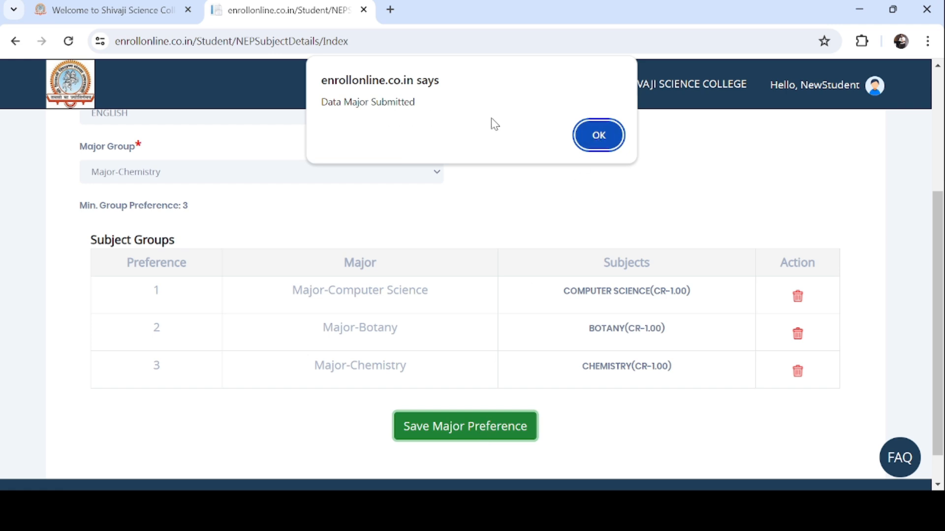
left_click(598, 136)
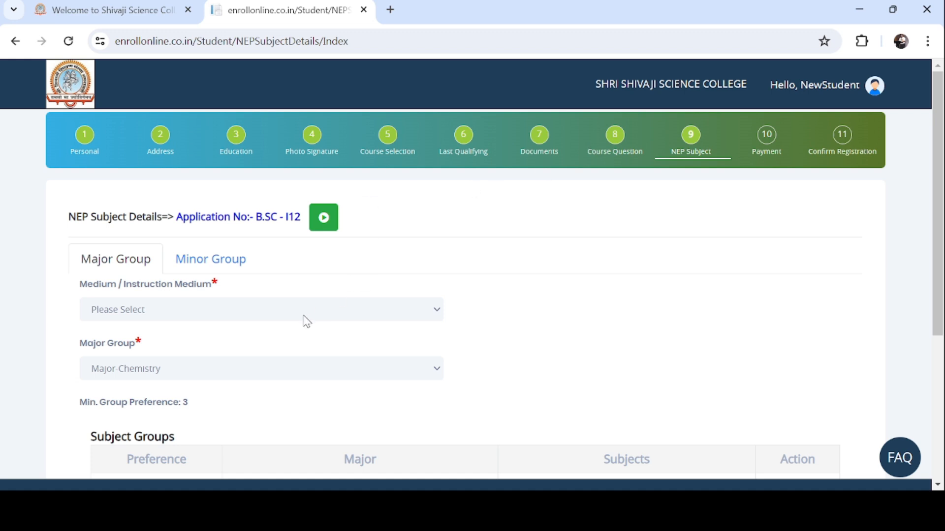
Open the Minor Group preferences and choose Major-Computer Science - Preference 1 as the major group.
scroll(306, 321, "down", 2)
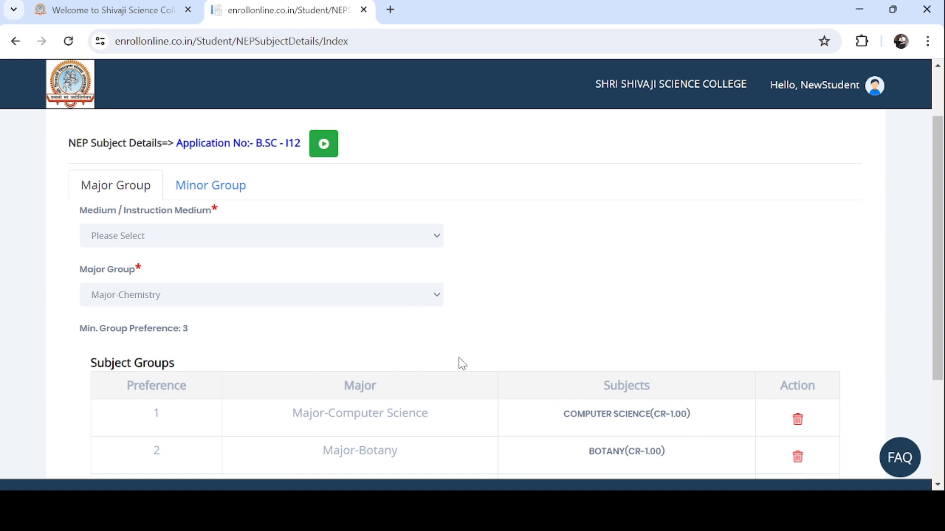
scroll(458, 363, "up", 2)
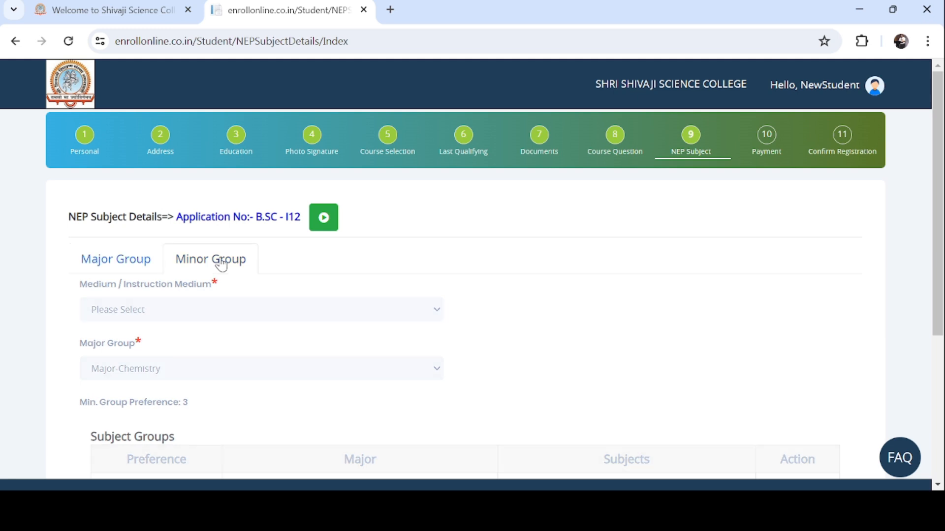
left_click(223, 264)
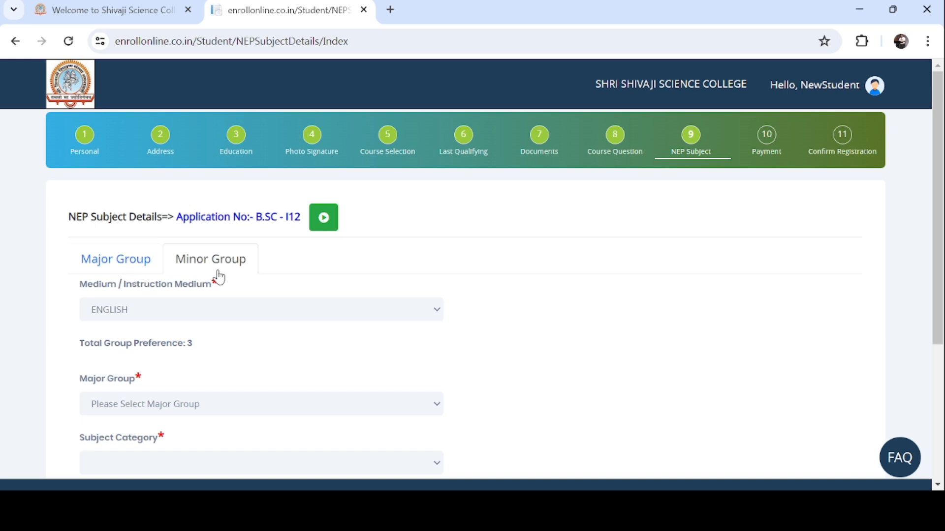
scroll(236, 266, "down", 2)
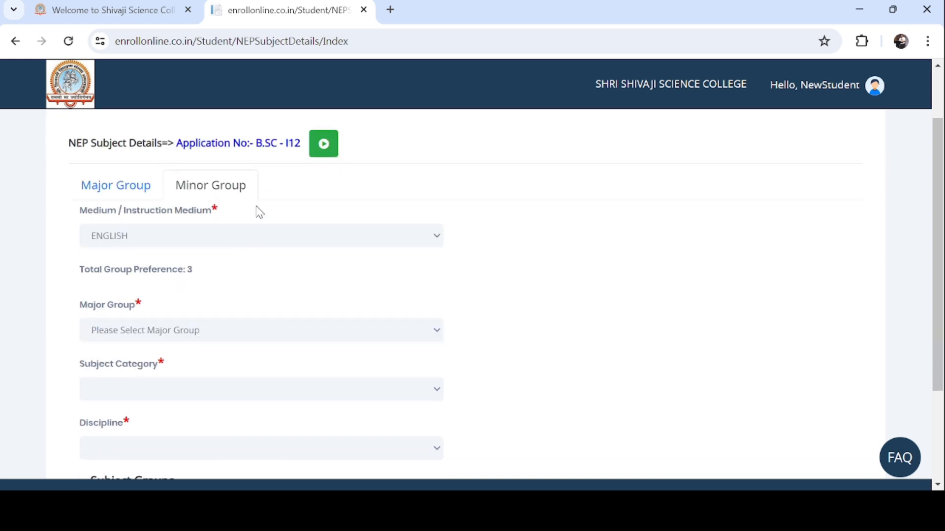
left_click(439, 238)
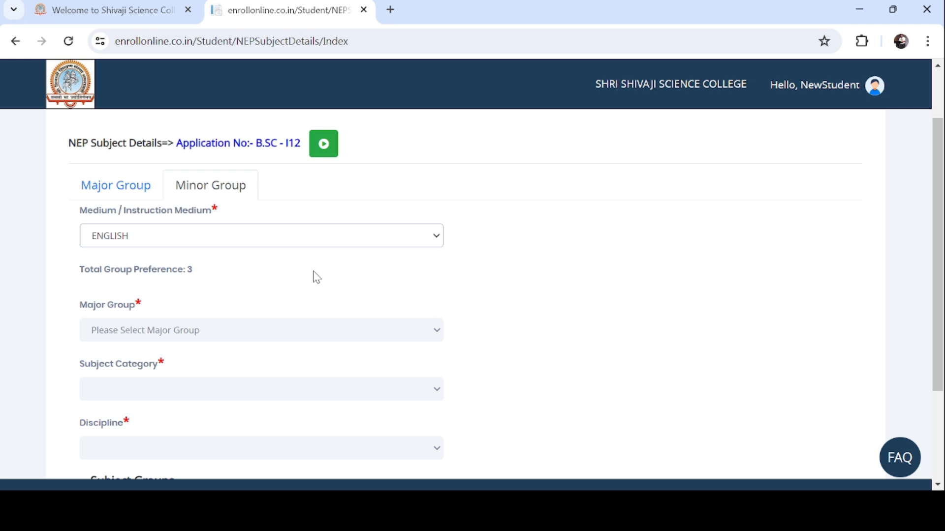
left_click(438, 338)
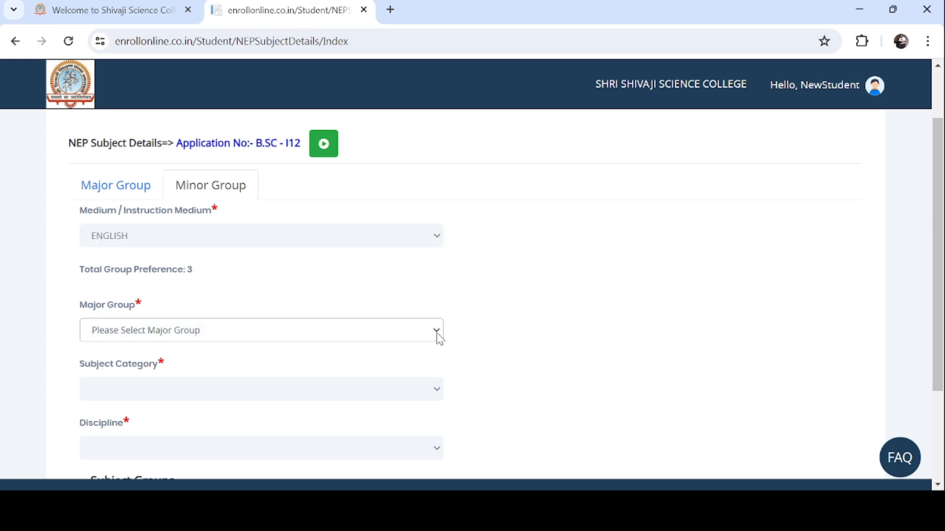
left_click(324, 389)
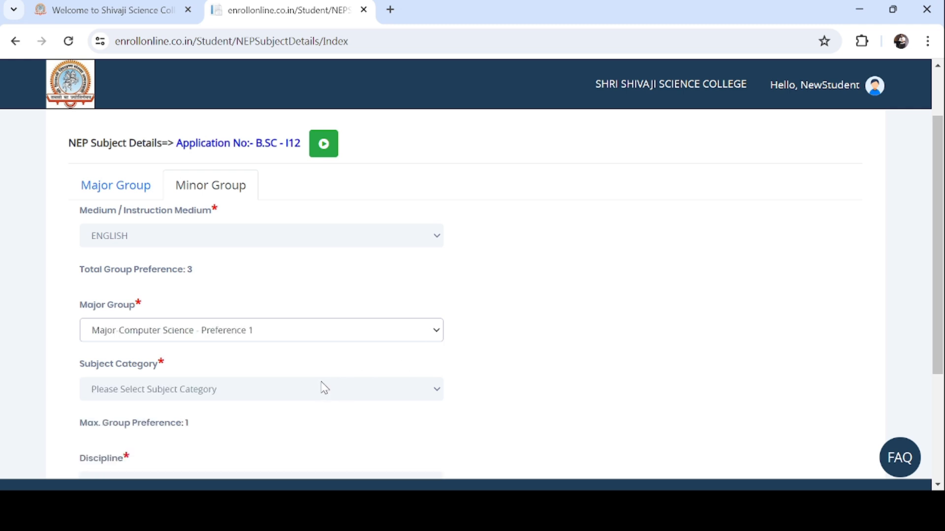
Set the subject category to Minor and the discipline to MINOR-Computer Science Group 1.
scroll(290, 338, "down", 2)
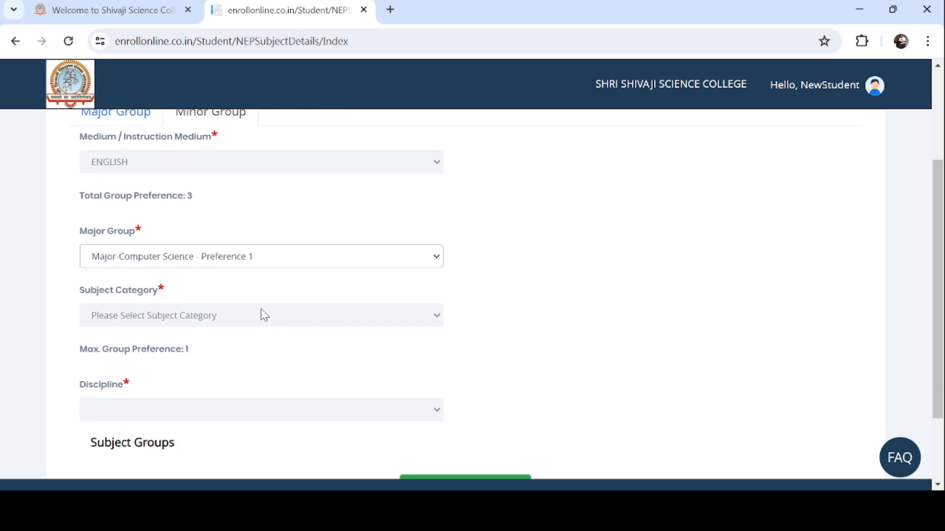
left_click(437, 319)
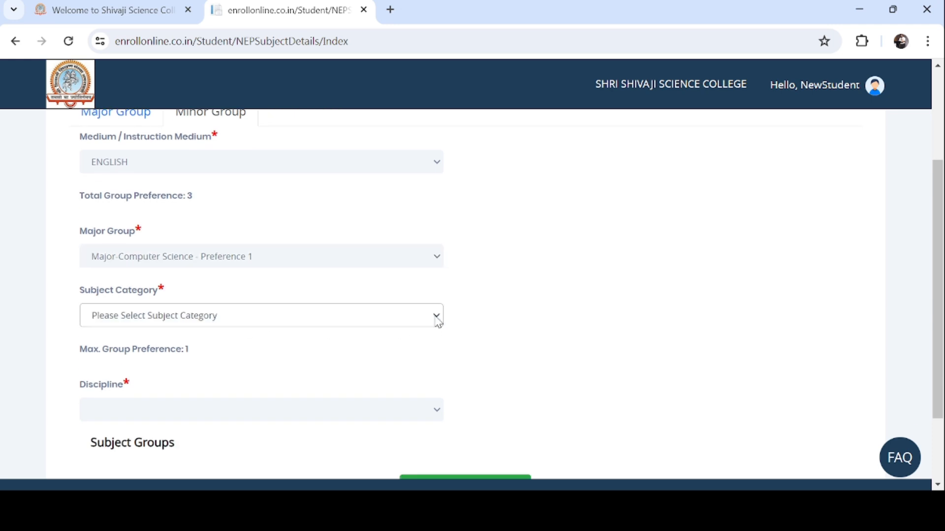
left_click(402, 350)
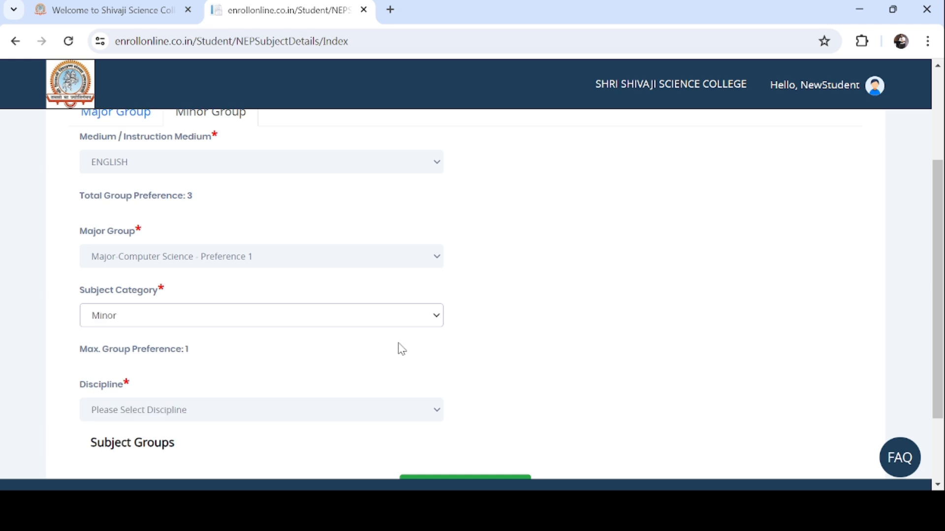
scroll(325, 361, "down", 2)
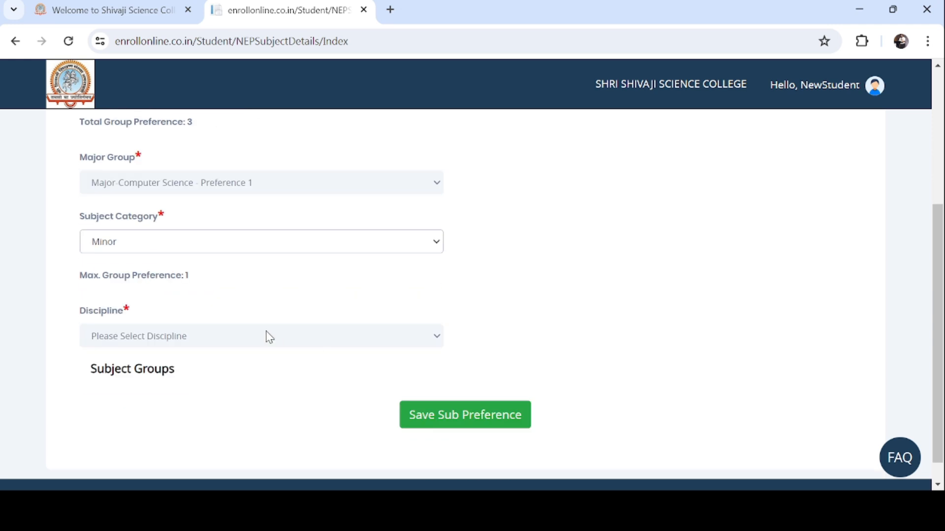
left_click(438, 339)
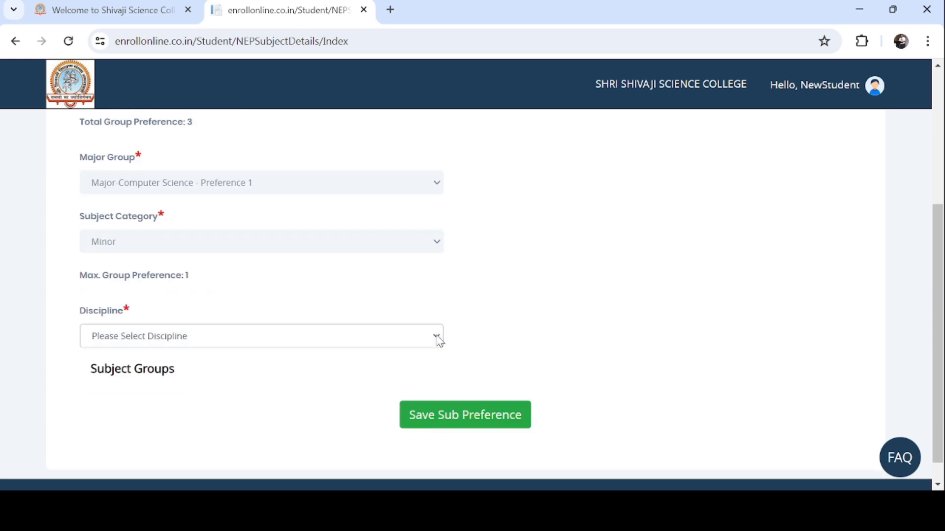
left_click(347, 365)
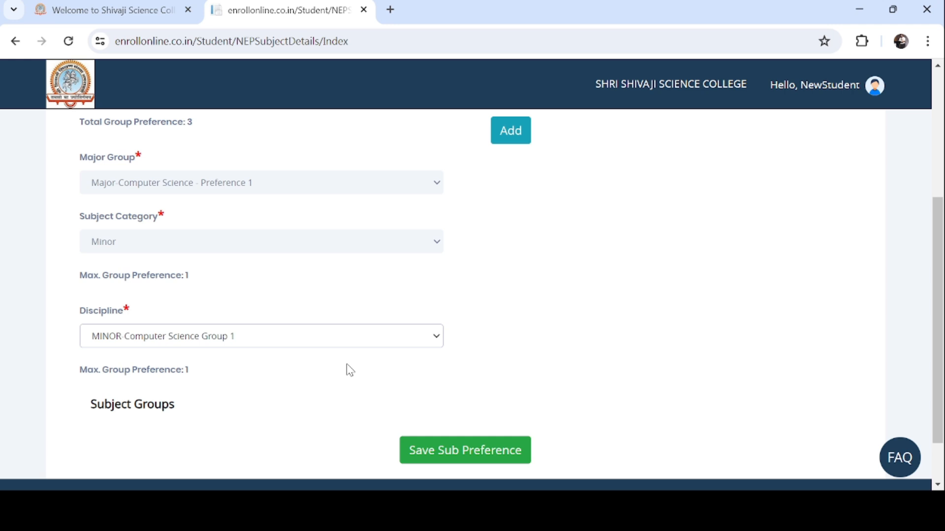
Add MATHEMATICS(CR-1.00) as the minor subject for the Computer Science major preference.
scroll(472, 350, "up", 2)
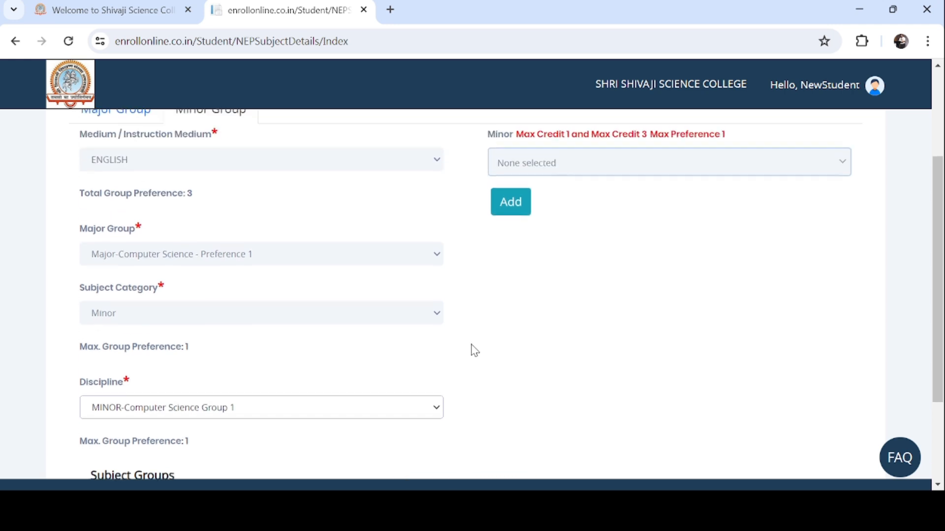
scroll(611, 225, "up", 2)
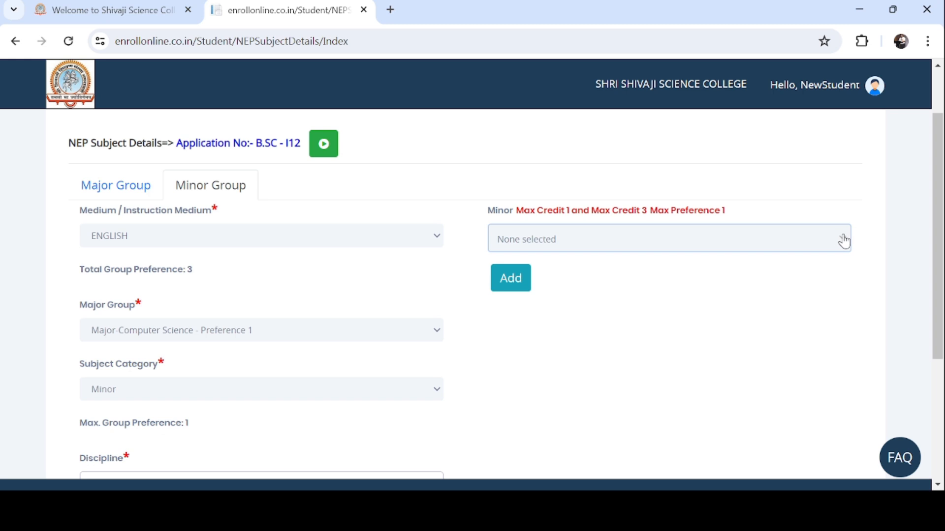
left_click(844, 244)
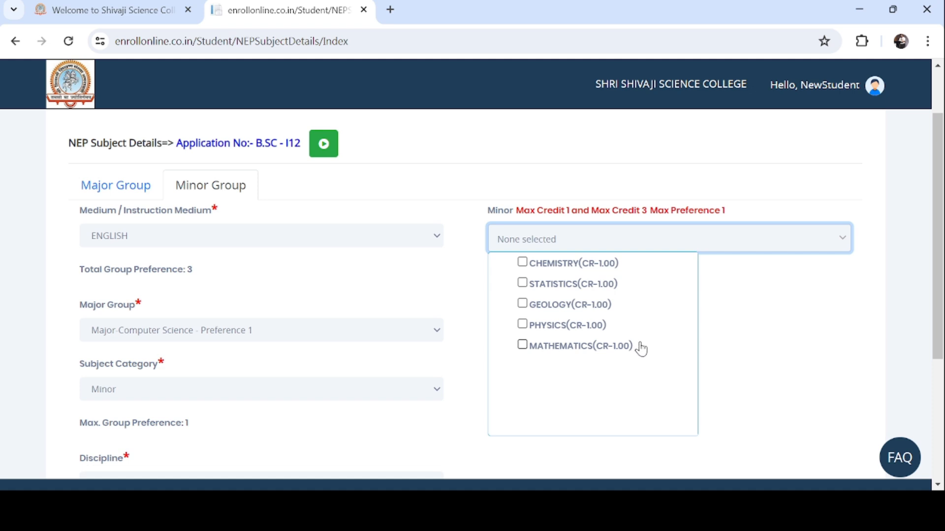
left_click(569, 348)
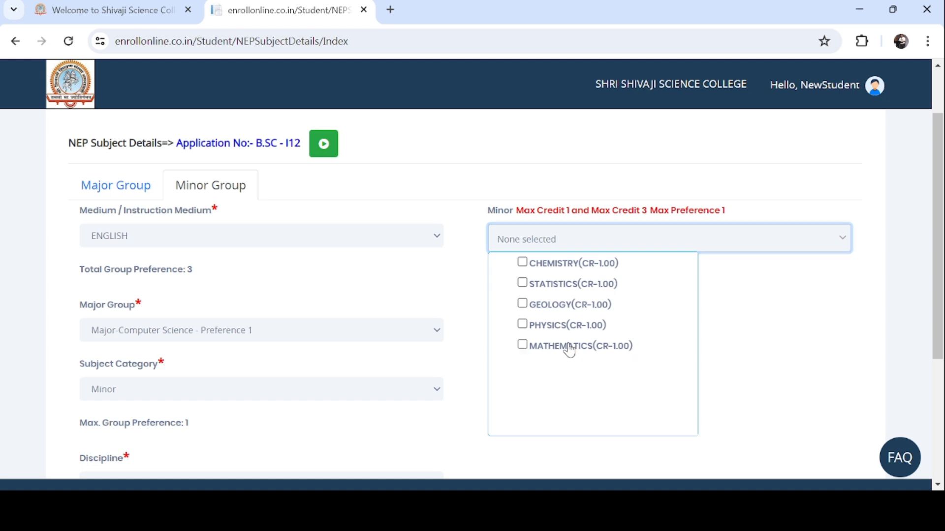
left_click(809, 343)
left_click(515, 286)
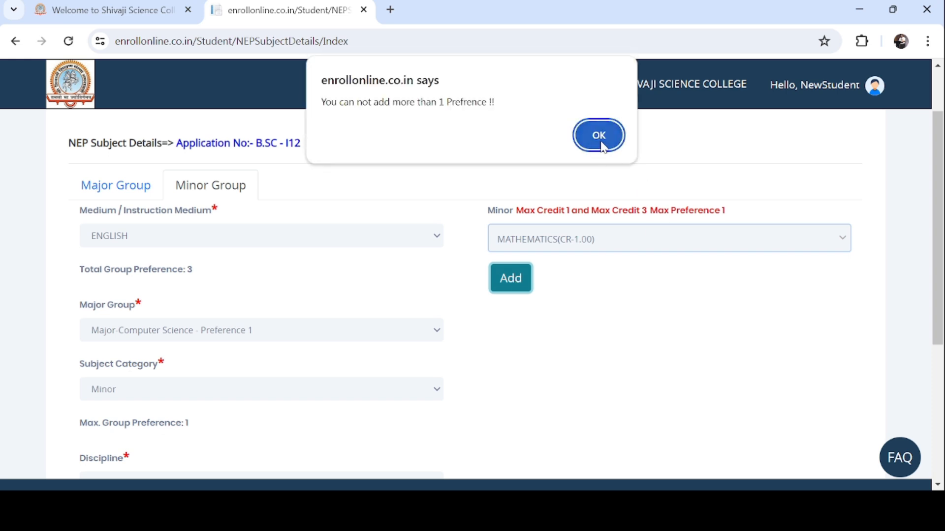
left_click(598, 135)
scroll(593, 278, "down", 3)
scroll(639, 367, "down", 2)
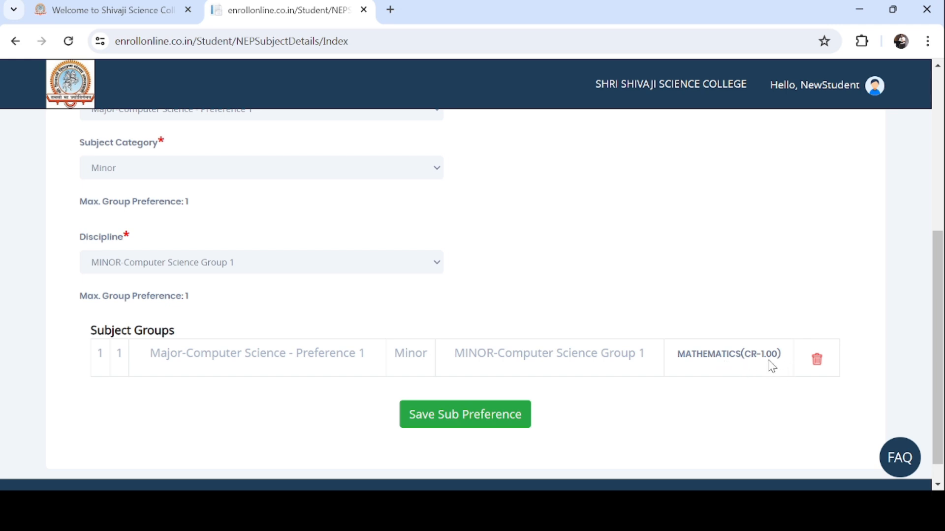
Choose Major-Botany - Preference 2 as the major group, with category Minor and discipline MINOR-BOTANY Group 2.
scroll(614, 374, "up", 3)
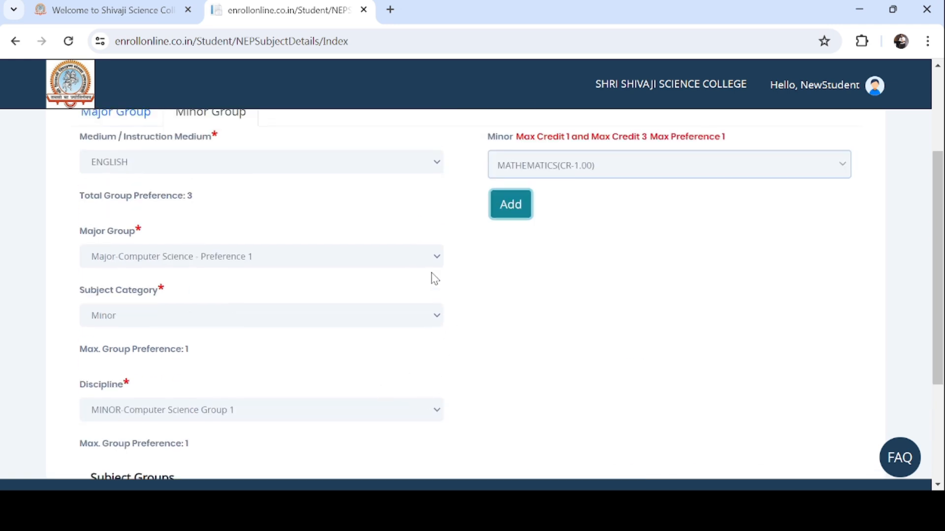
left_click(437, 260)
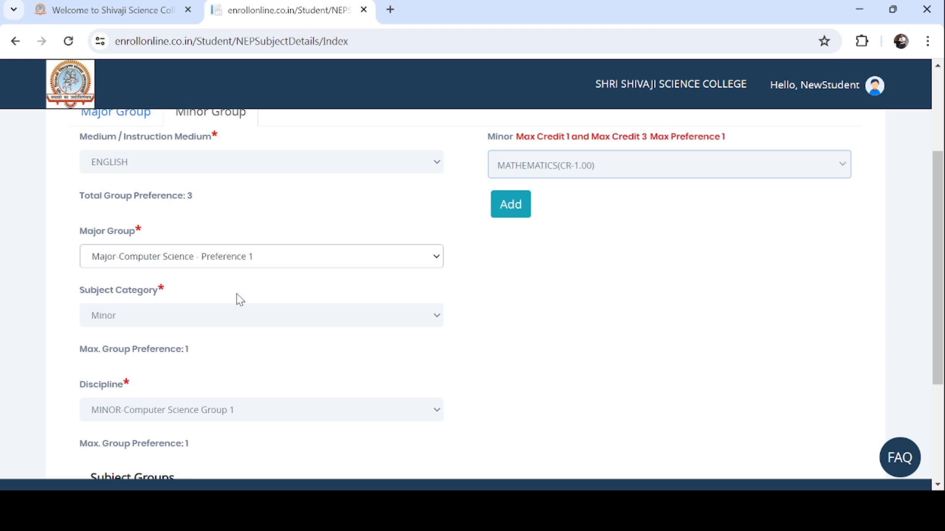
key("Down")
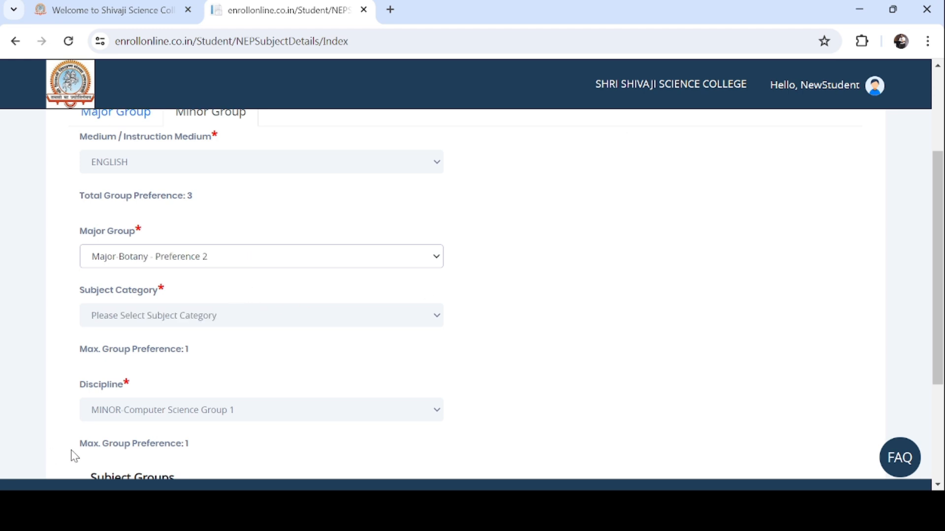
left_click(436, 319)
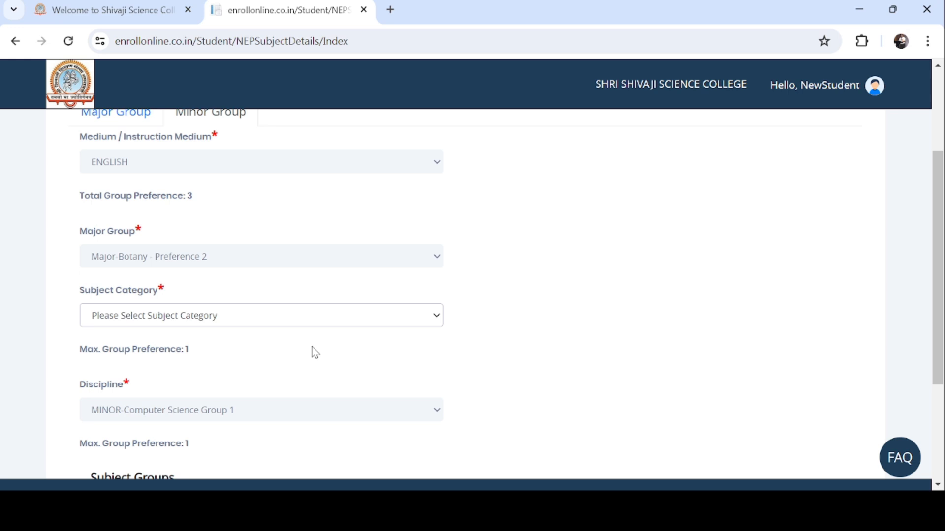
key("Down")
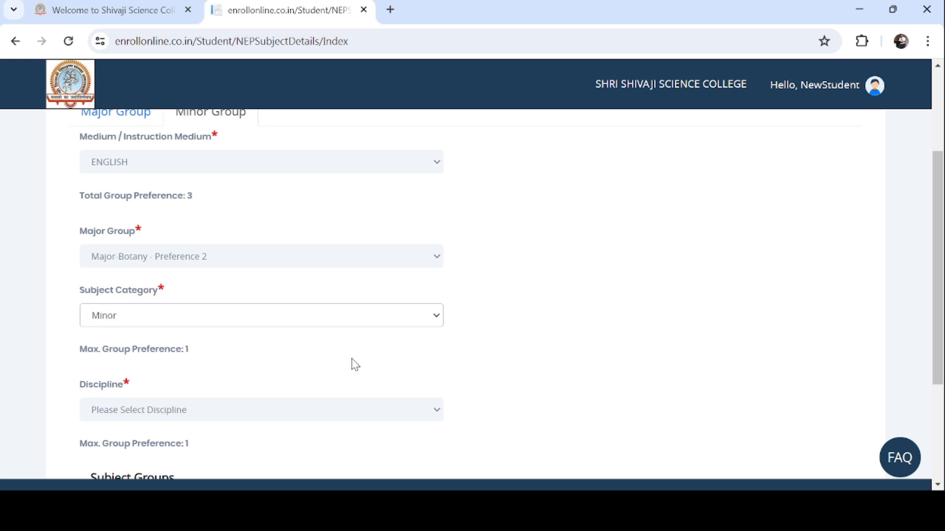
left_click(437, 416)
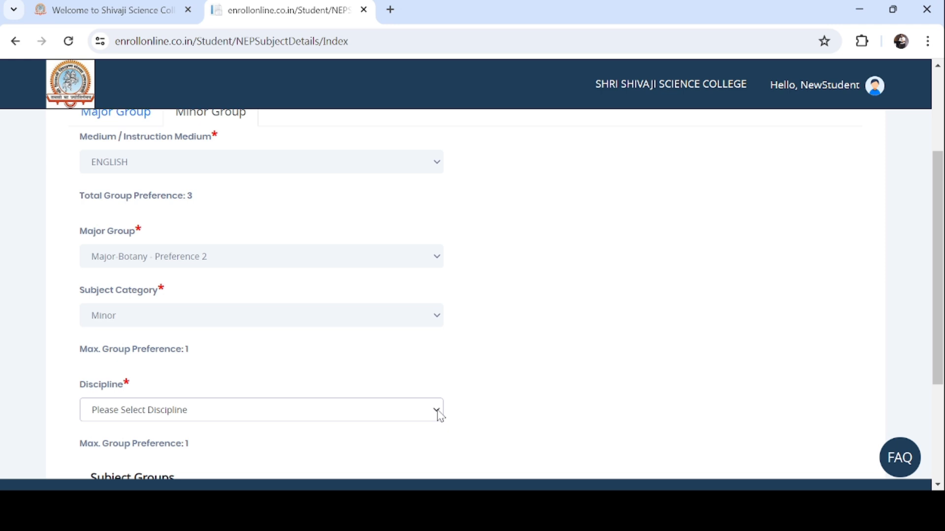
left_click(286, 447)
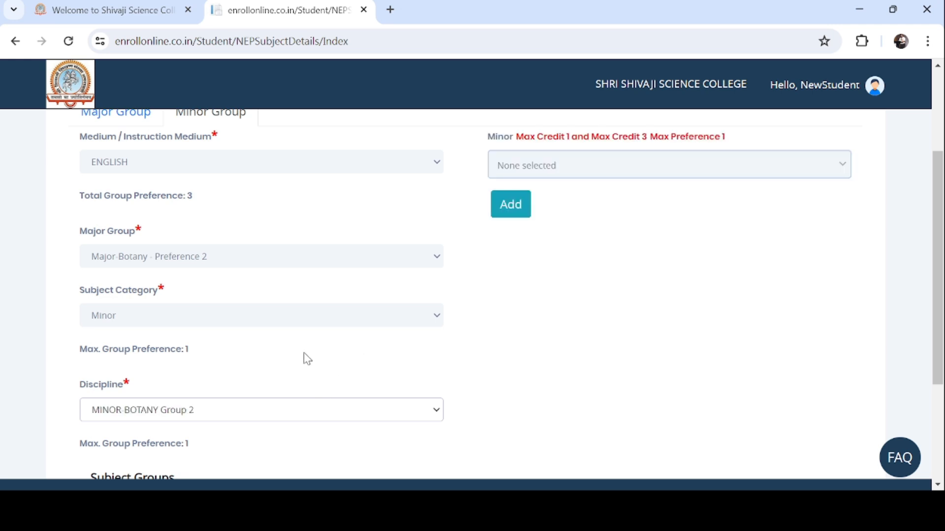
Add CHEMISTRY(CR-1.00) as the minor subject for the Botany major preference.
scroll(689, 201, "up", 2)
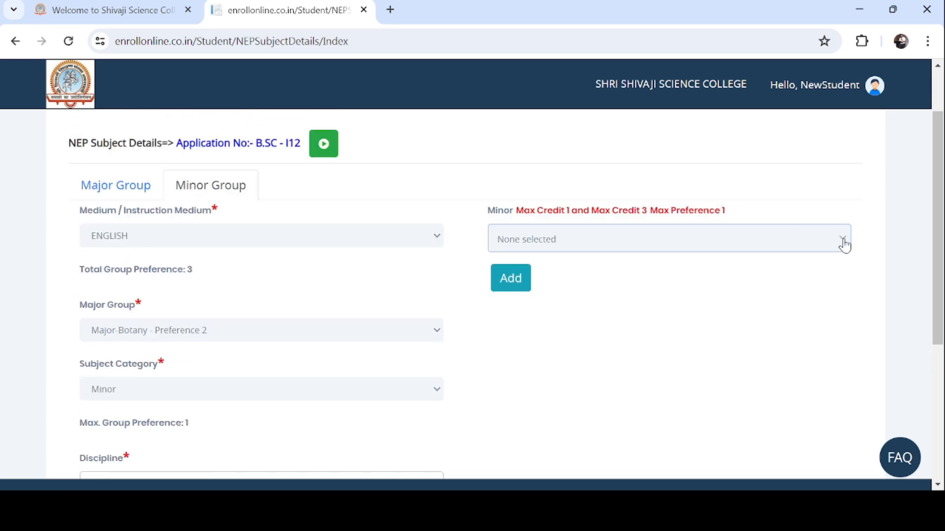
left_click(845, 244)
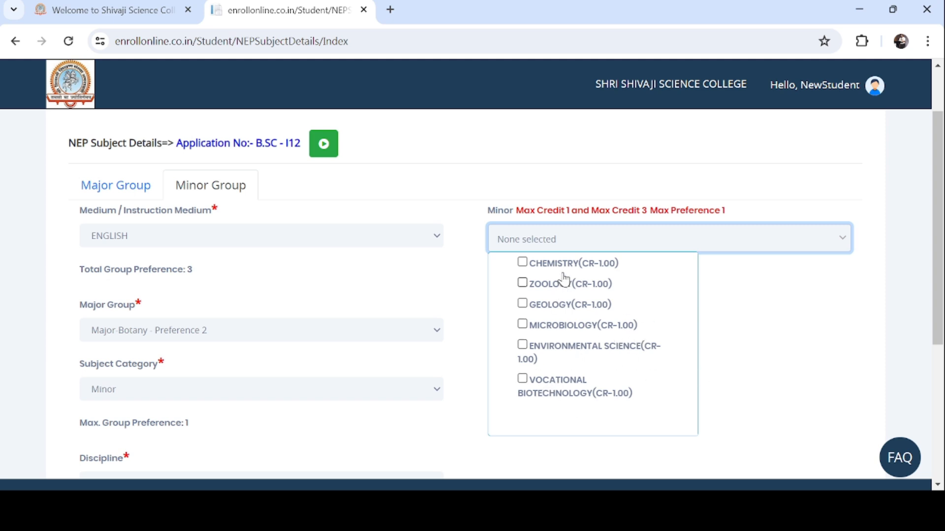
left_click(522, 263)
left_click(744, 342)
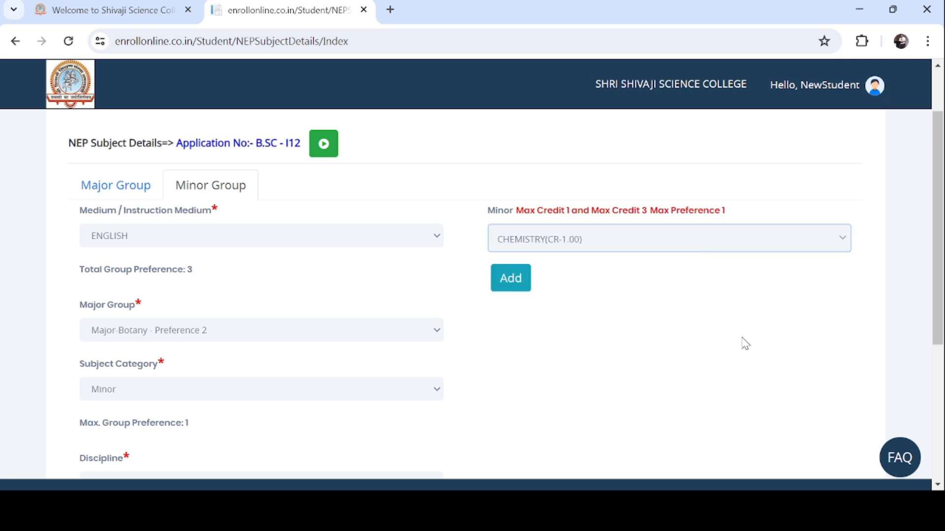
left_click(512, 283)
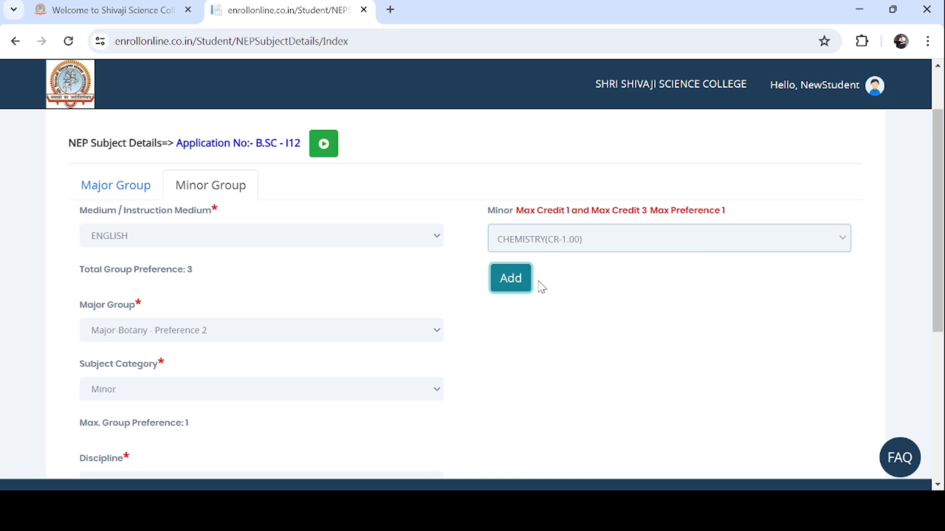
scroll(541, 285, "down", 5)
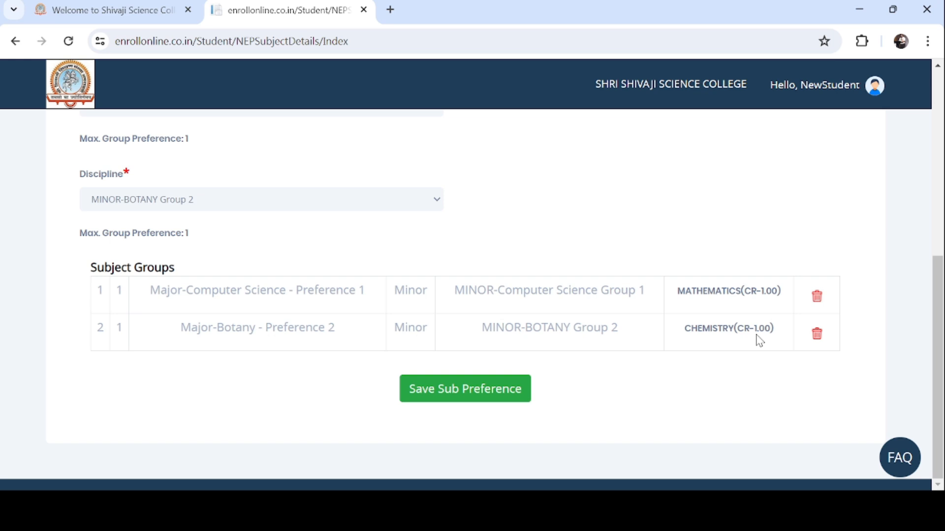
Choose Major-Chemistry - Preference 3 as the major group and set its subject category to Minor.
scroll(476, 336, "up", 3)
scroll(448, 308, "up", 2)
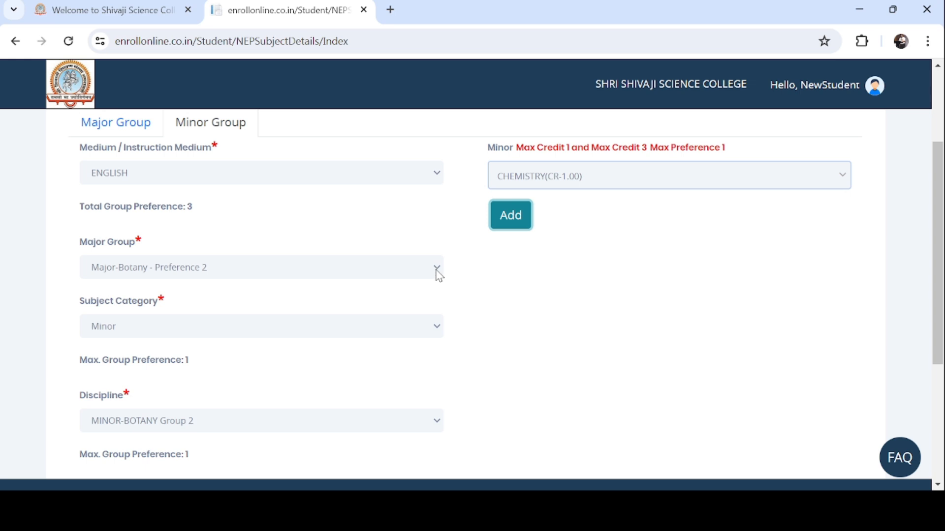
left_click(437, 272)
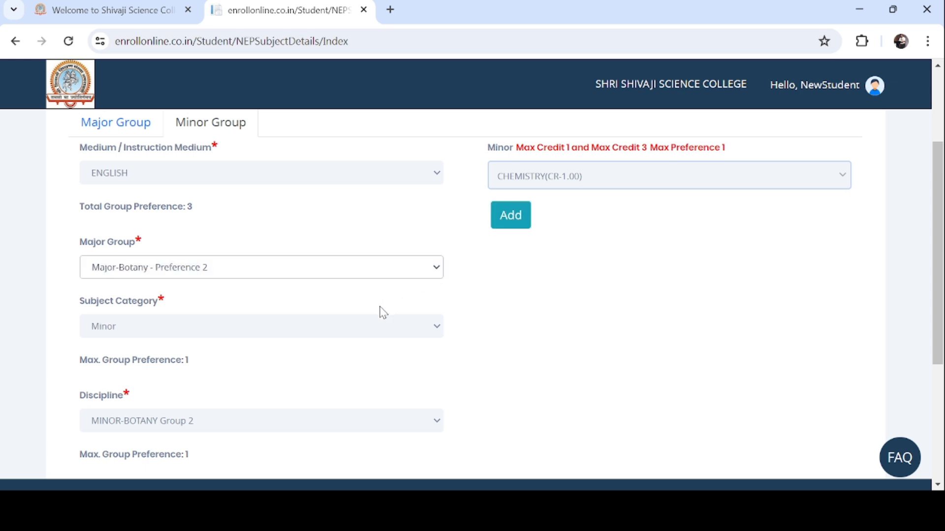
key("Down")
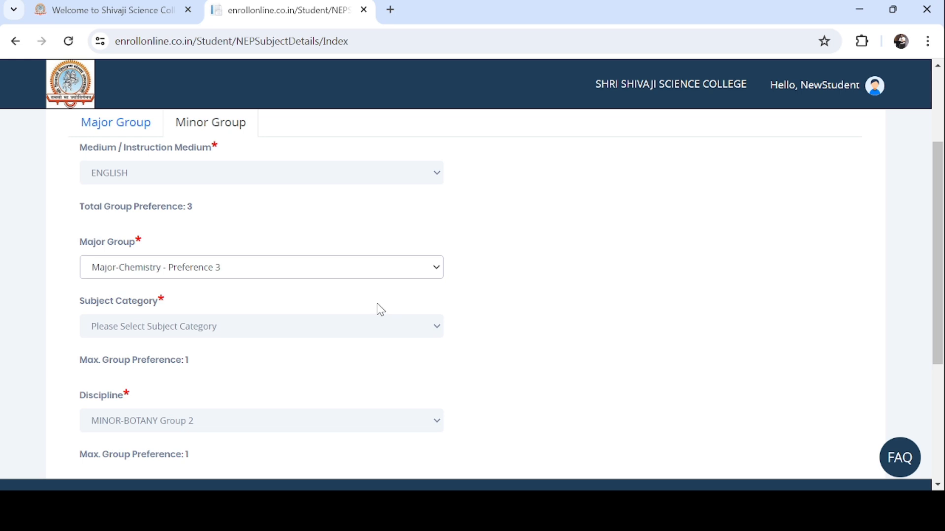
scroll(380, 309, "down", 2)
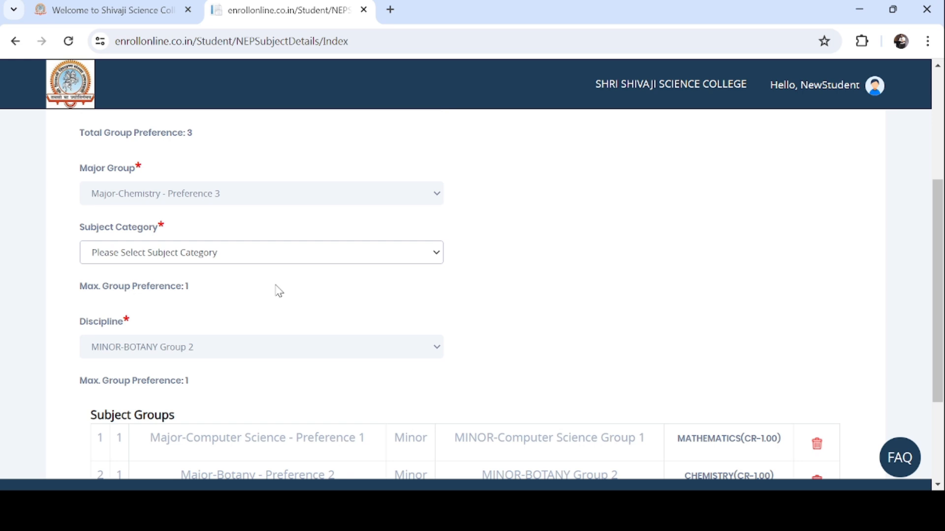
key("Down")
scroll(279, 291, "down", 2)
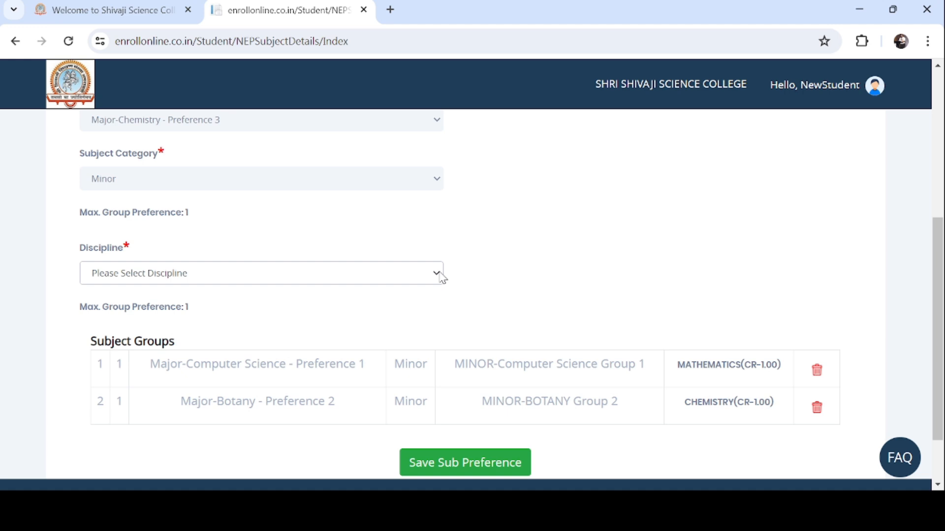
Set the discipline to Minor-Chemistry-Group 1 and review the minor subjects it offers.
left_click(343, 305)
scroll(754, 267, "up", 3)
left_click(708, 255)
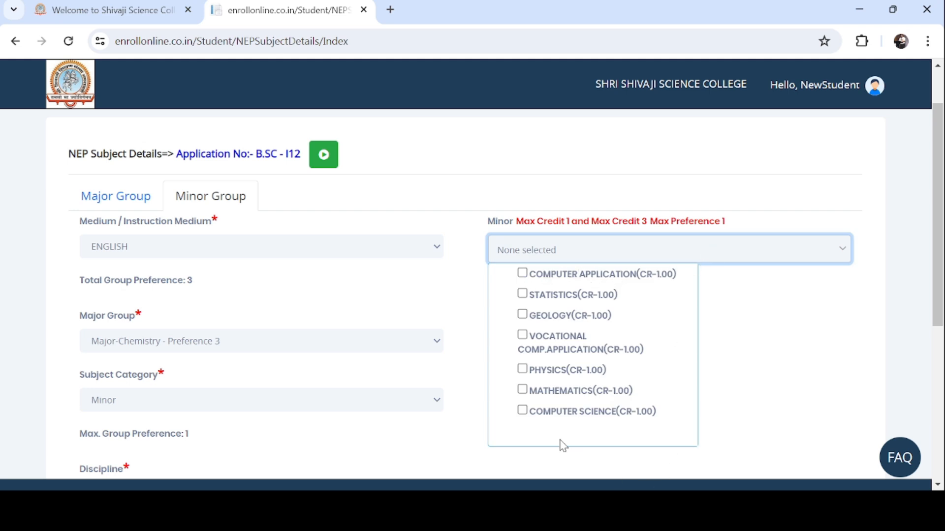
left_click(807, 352)
Set the discipline for the Chemistry major preference to Minor-Chemistry Group 2.
scroll(274, 401, "down", 1)
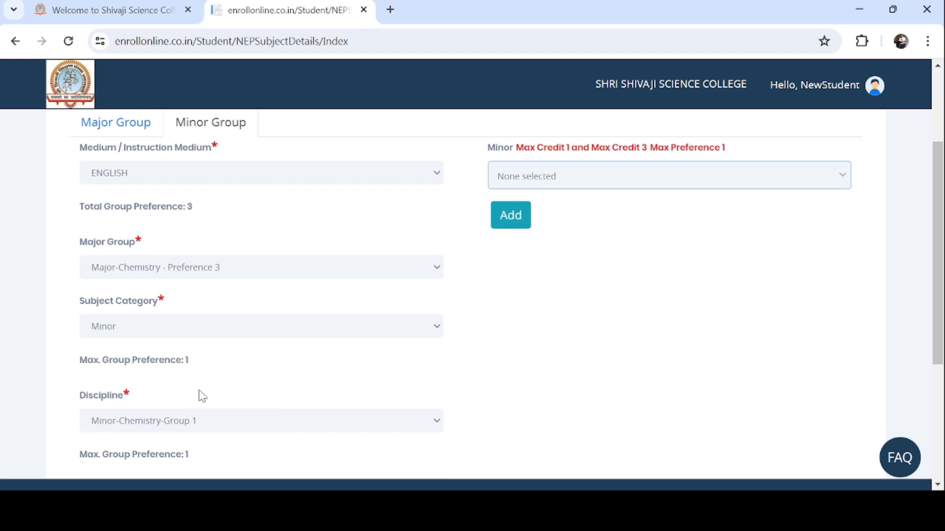
left_click(435, 425)
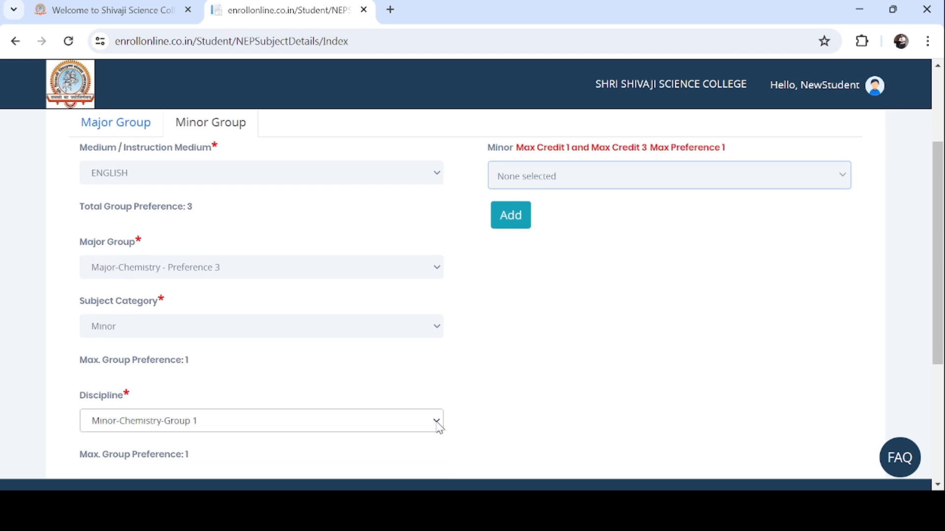
scroll(290, 429, "down", 1)
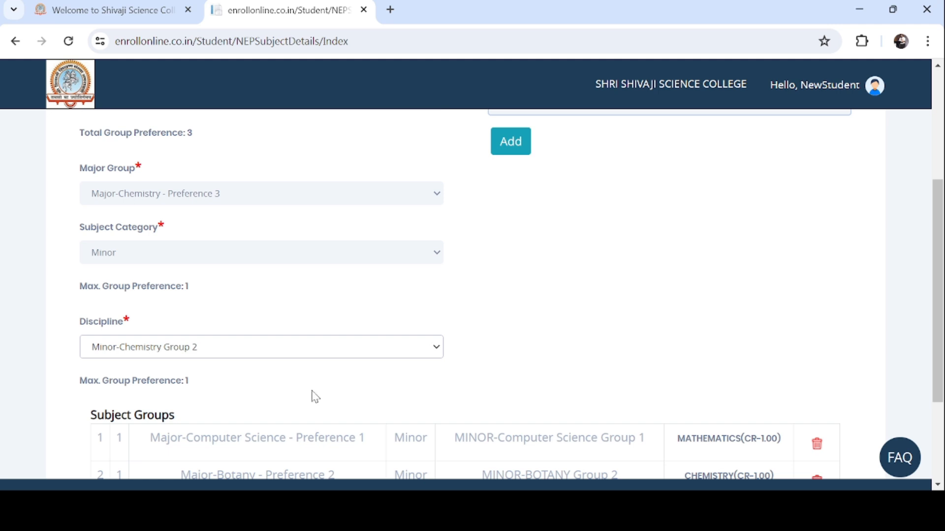
Add BOTANY(CR-1.00) as the minor subject for the Chemistry major preference.
scroll(443, 391, "up", 2)
left_click(843, 256)
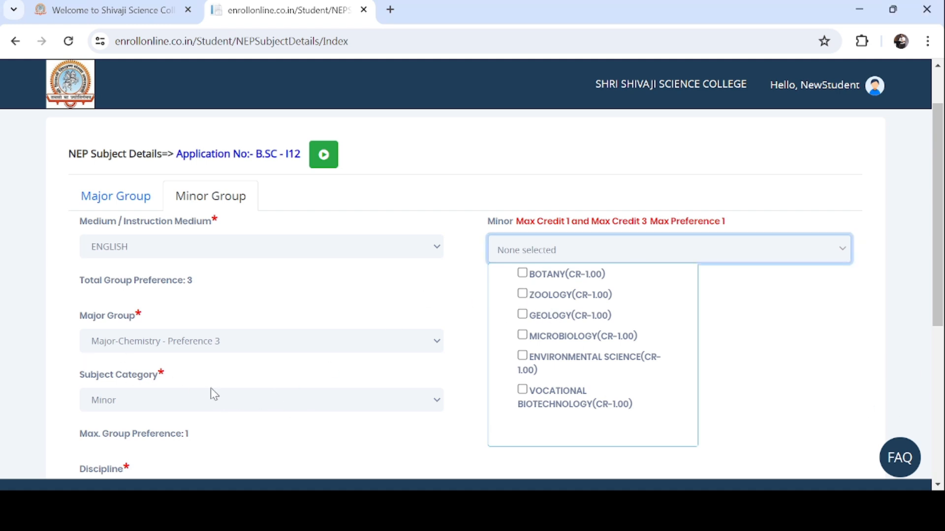
scroll(210, 388, "down", 1)
left_click(528, 201)
left_click(788, 283)
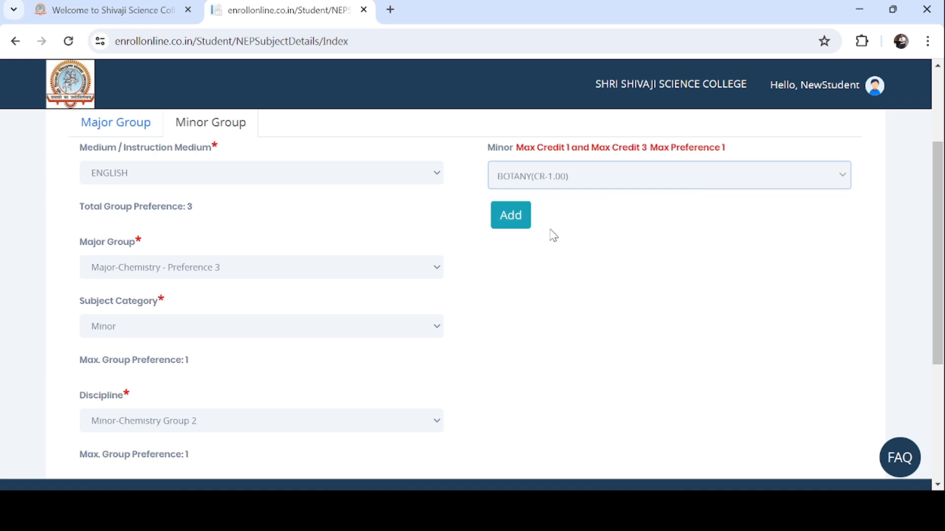
Submit the three minor subject preferences and save the NEP subject details to proceed to the payment stage.
scroll(567, 233, "down", 4)
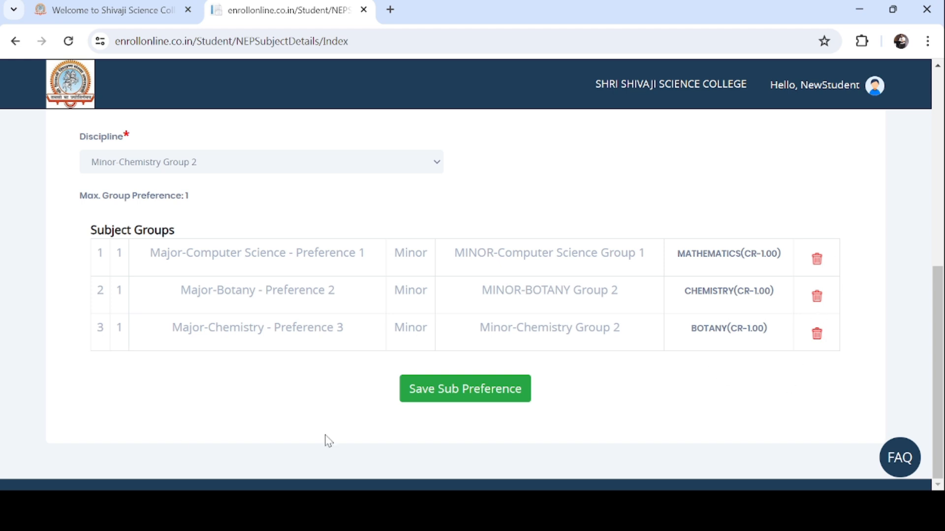
left_click(464, 402)
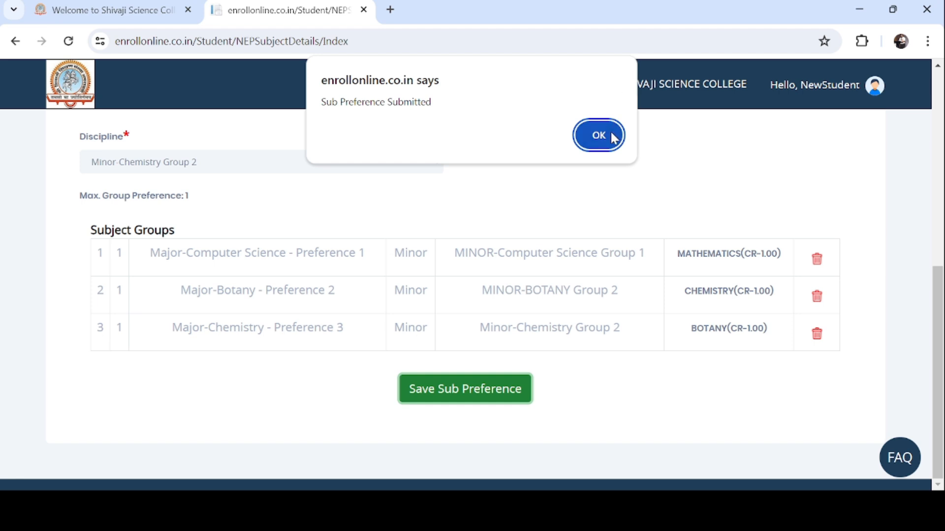
left_click(593, 137)
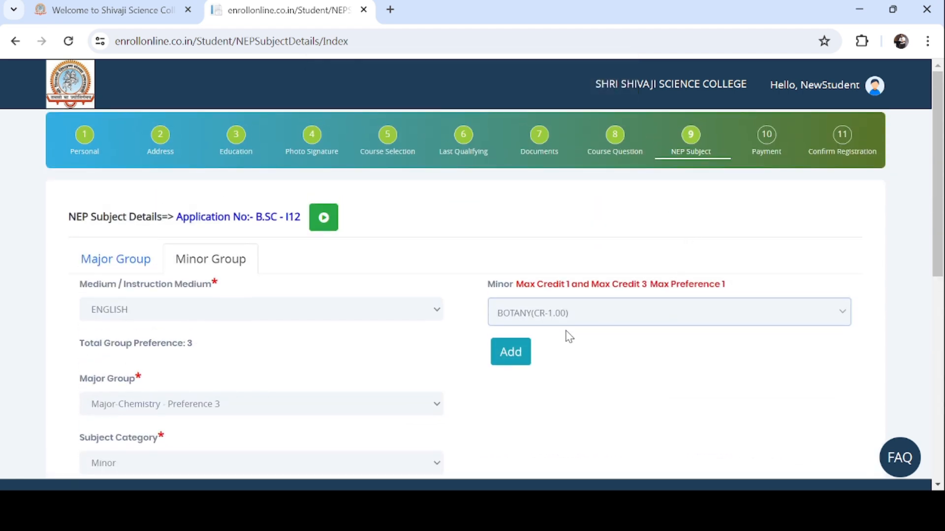
scroll(388, 355, "down", 8)
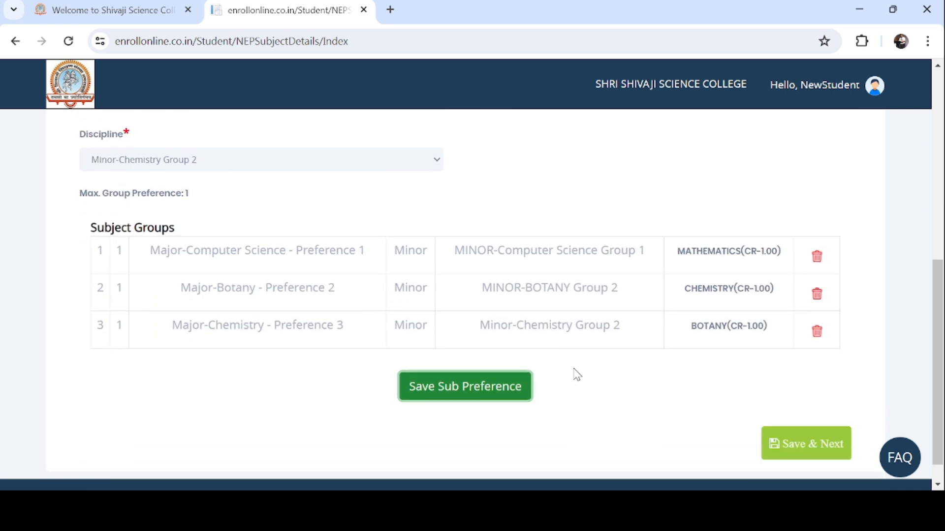
left_click(814, 416)
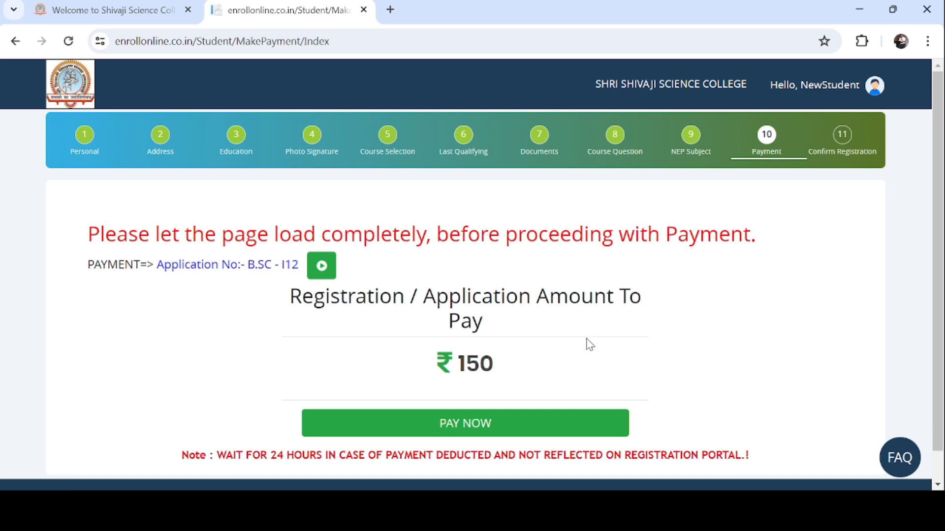
Start the ₹150 application fee payment by UPI and generate the QR code for it.
scroll(566, 339, "down", 1)
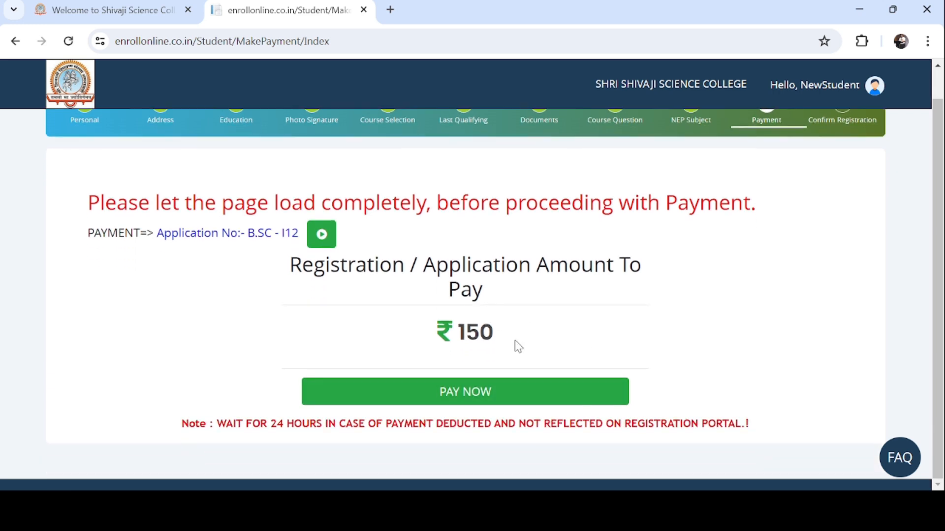
left_click(476, 397)
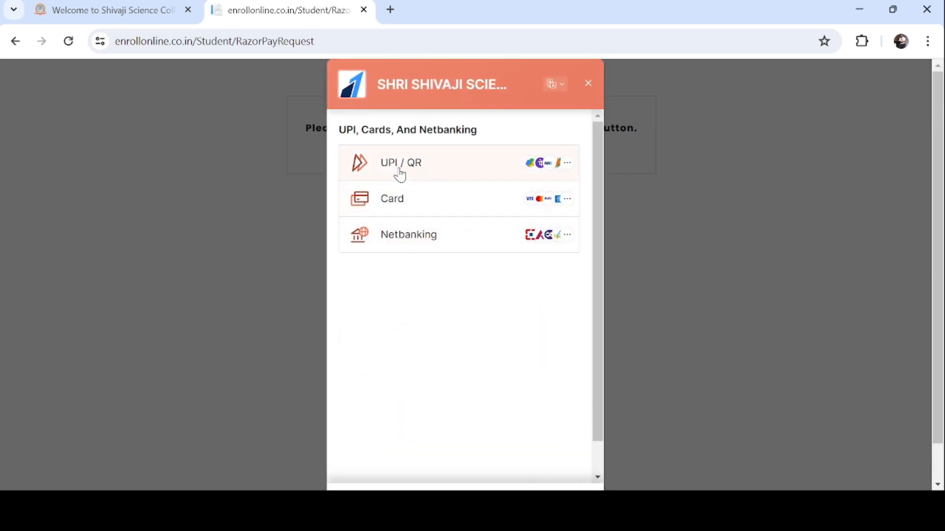
left_click(400, 167)
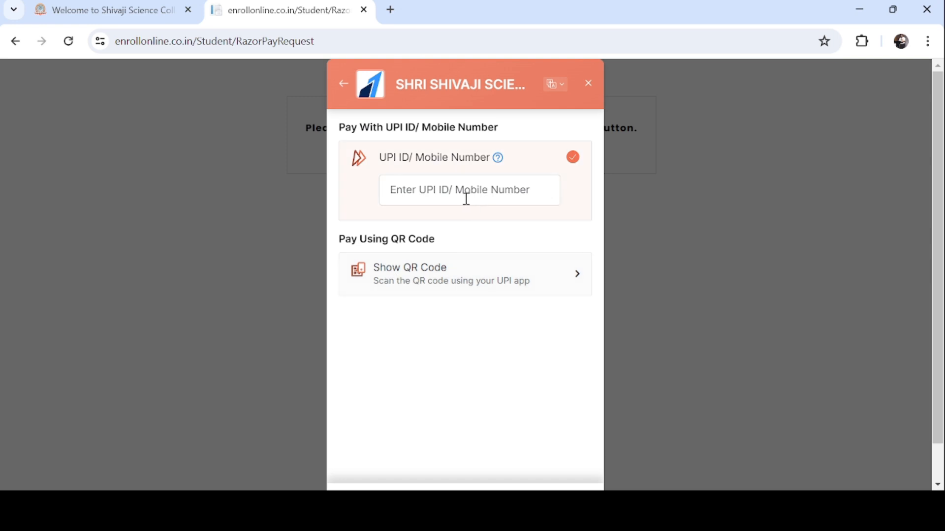
left_click(394, 274)
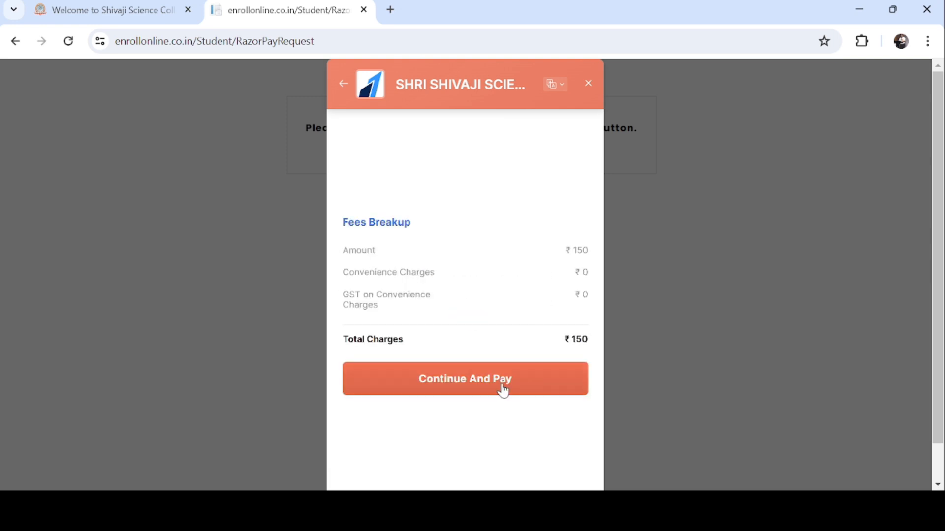
left_click(465, 380)
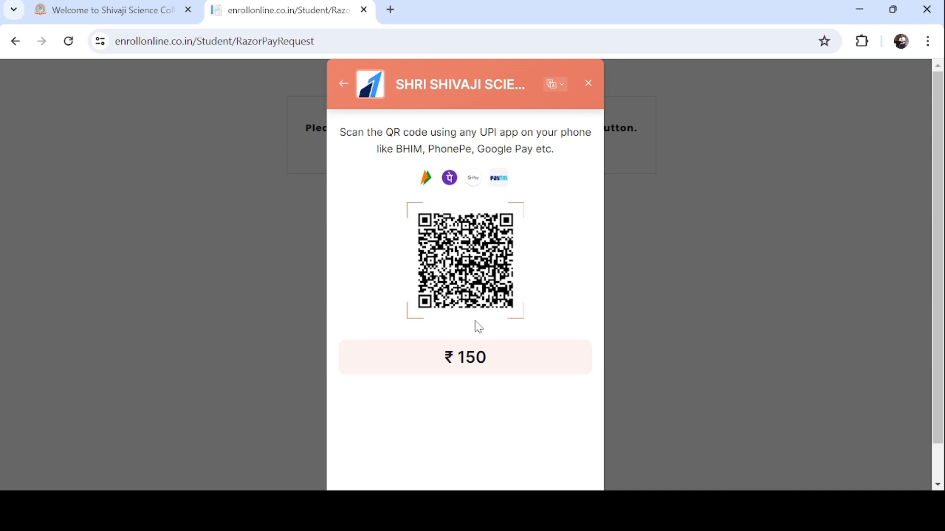
Cancel the ongoing QR code payment, close the checkout and return to the application's payment page.
left_click(589, 87)
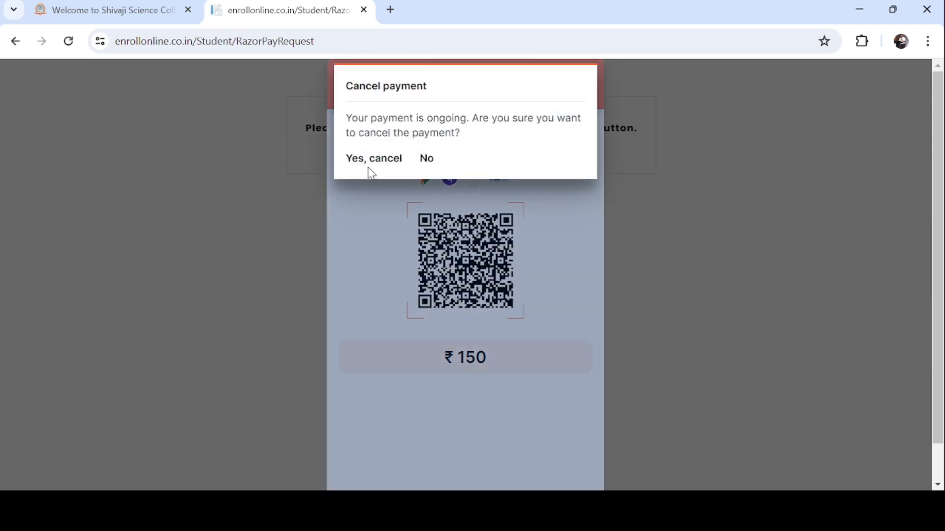
left_click(391, 160)
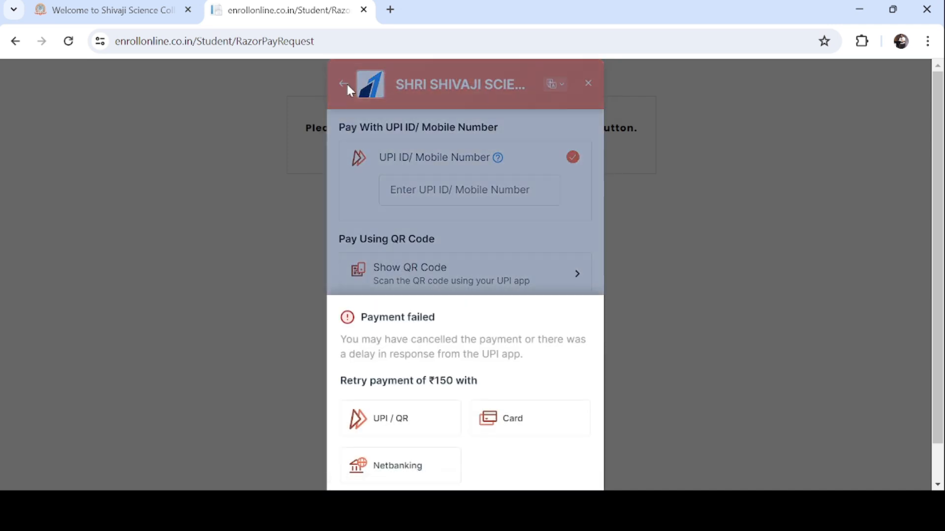
left_click(346, 82)
left_click(344, 84)
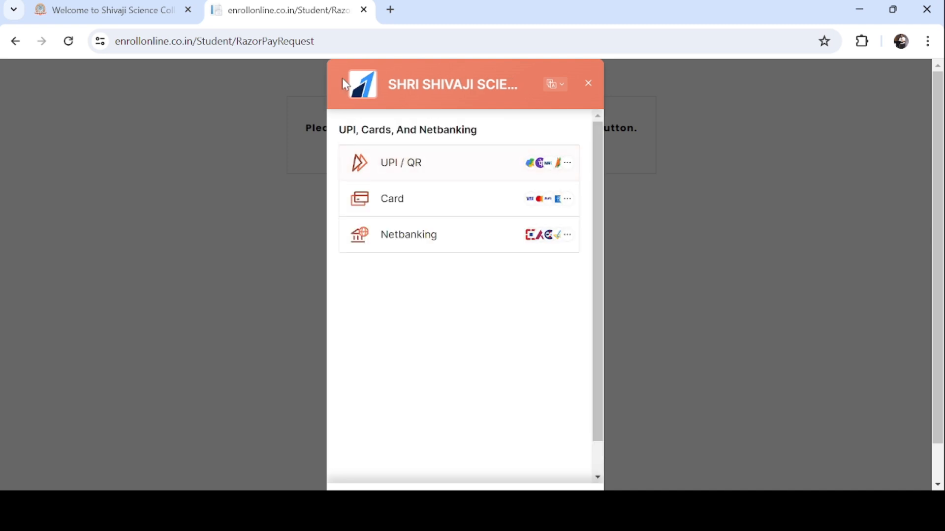
left_click(588, 84)
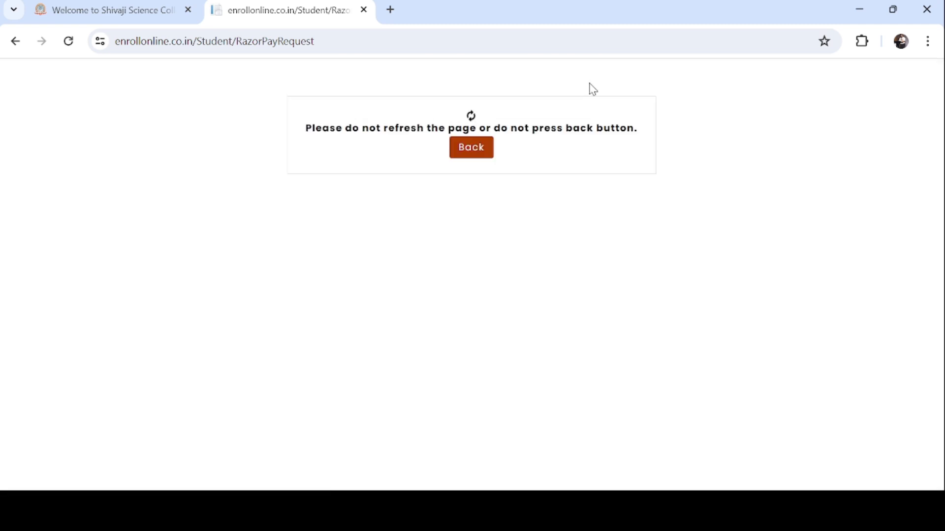
left_click(481, 156)
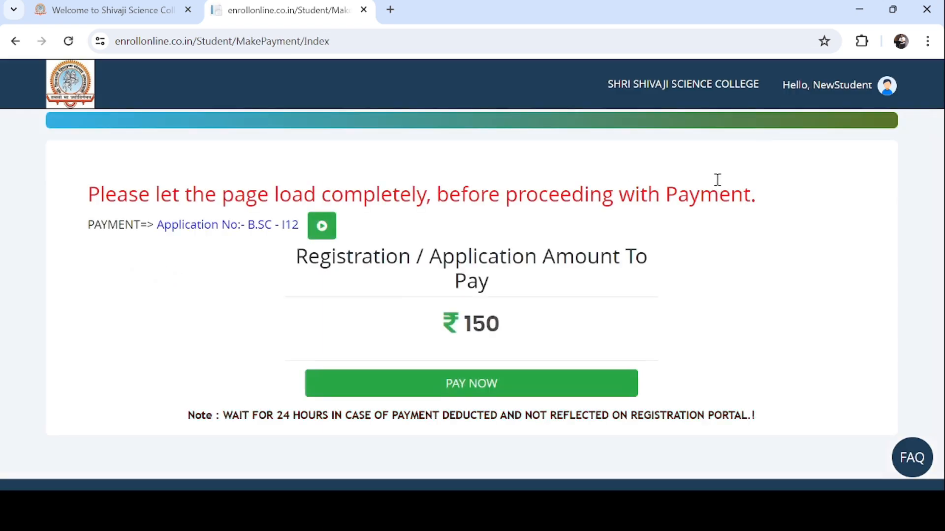